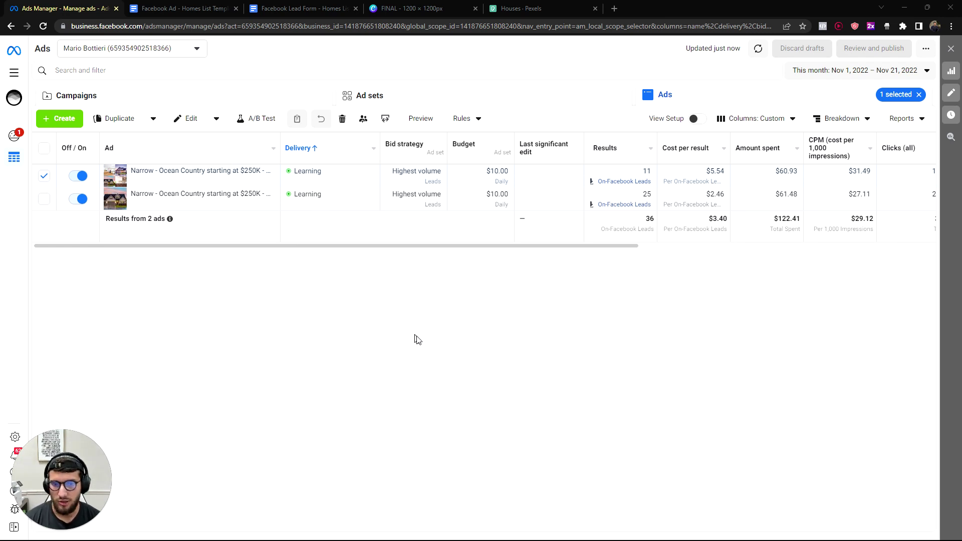
Clear the ad selection and examine the campaign-level cost per result for the Homes List - Lead Form campaign.
left_click(45, 176)
key("ctrl+a")
left_click(223, 283)
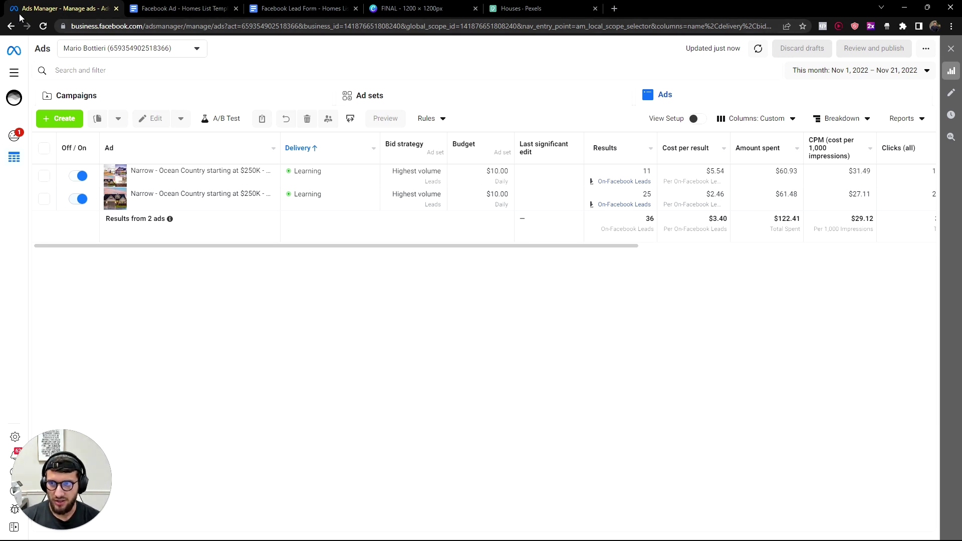
left_click(183, 97)
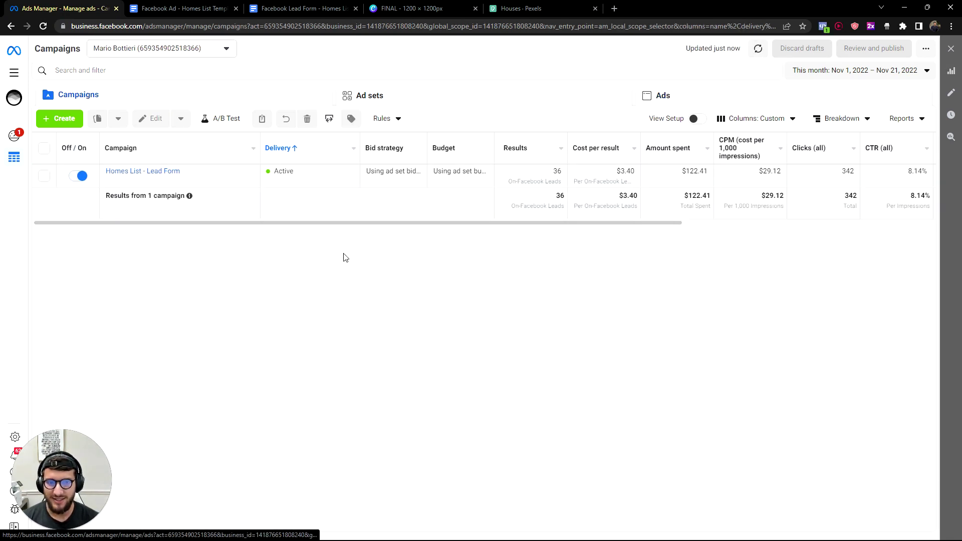
left_click_drag(621, 196, 643, 197)
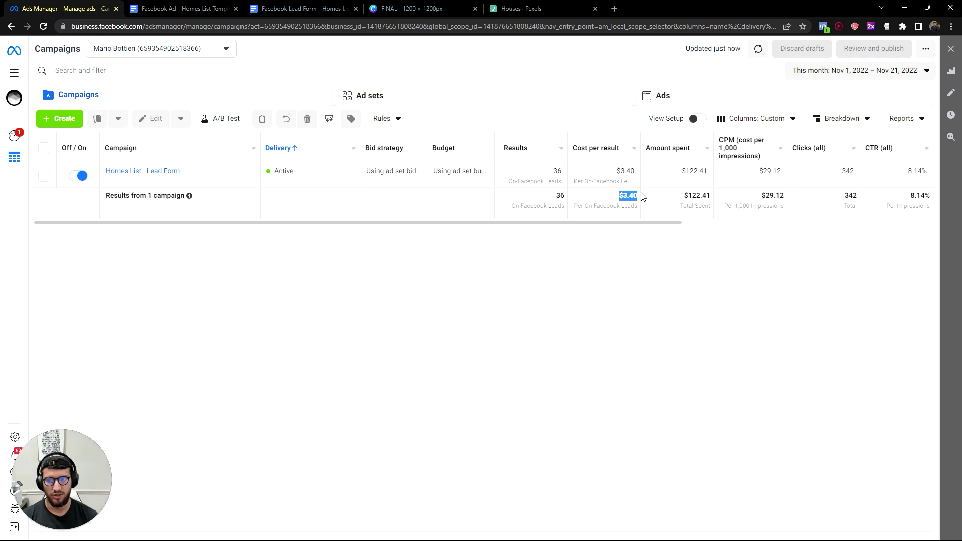
left_click(193, 253)
Create a new Auction campaign with the Leads objective.
mouse_move(72, 139)
left_click(61, 119)
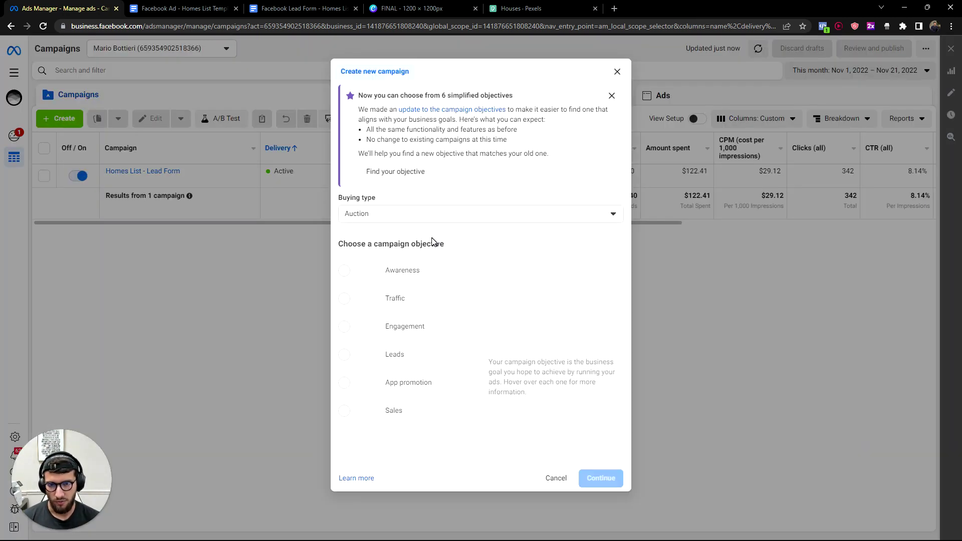
mouse_move(416, 281)
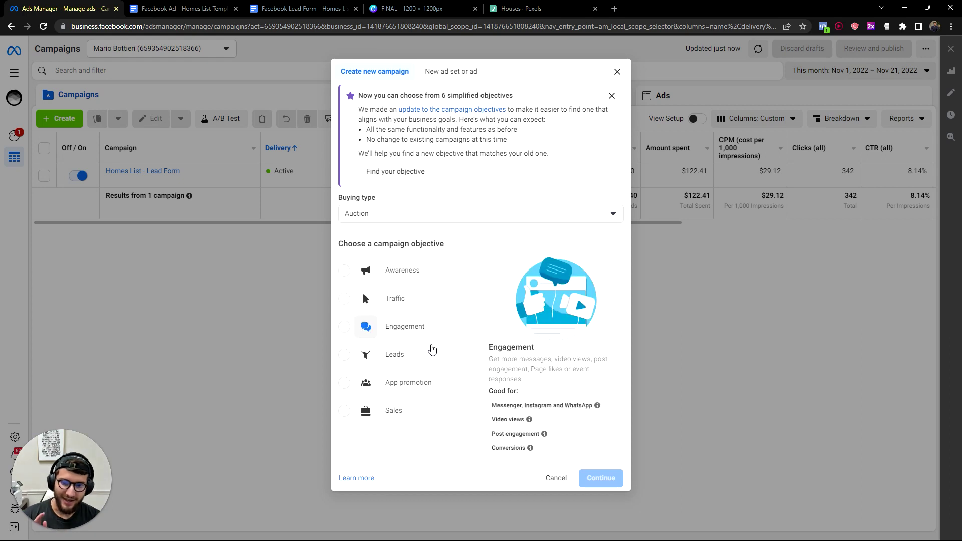
left_click(350, 355)
left_click(608, 492)
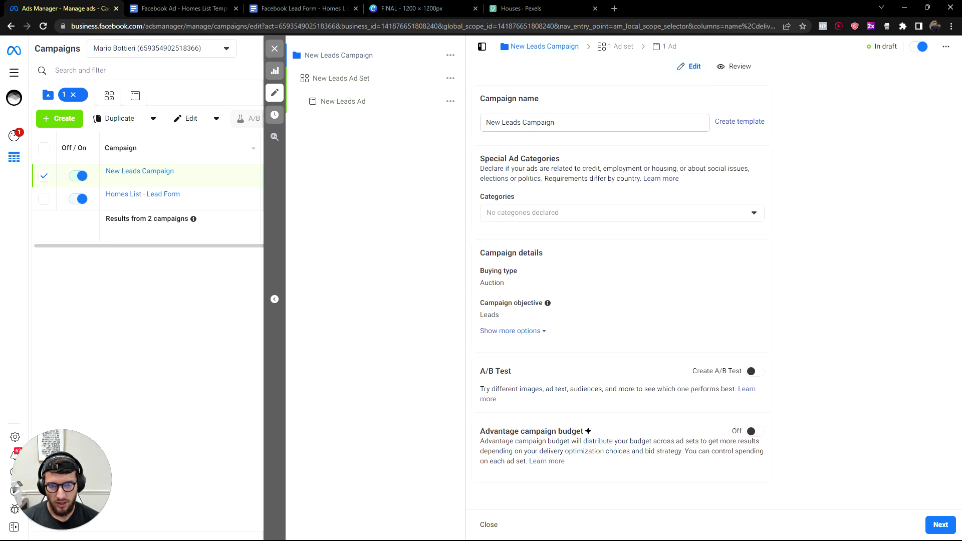
Rename the new campaign Homes List - Lead Form, copying the name from the Facebook Ad Homes List Template in Google Docs.
triple_click(538, 122)
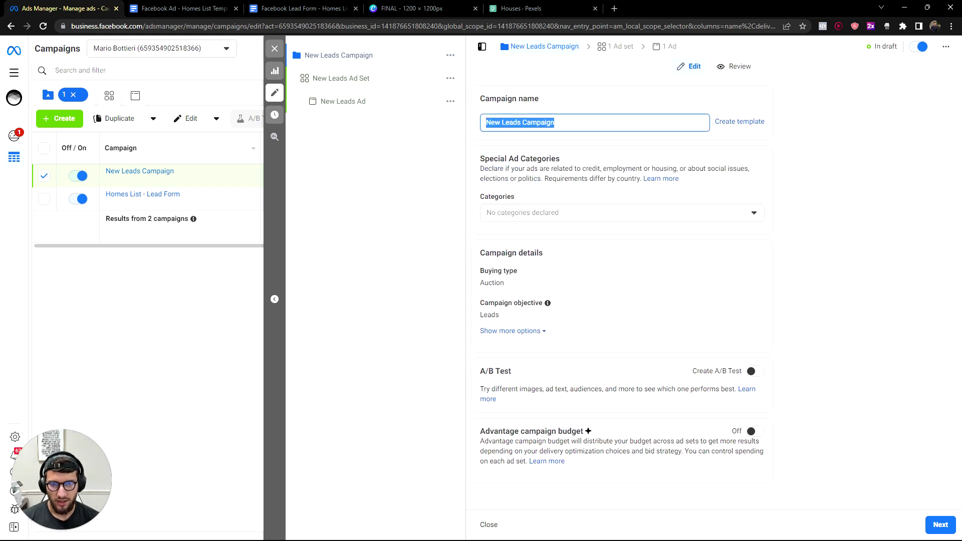
left_click(190, 11)
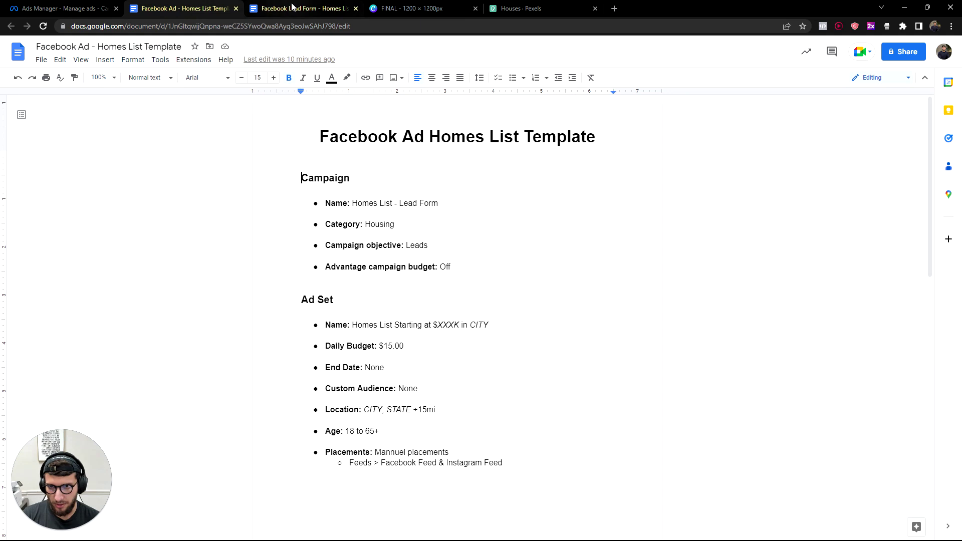
left_click(284, 9)
left_click(217, 10)
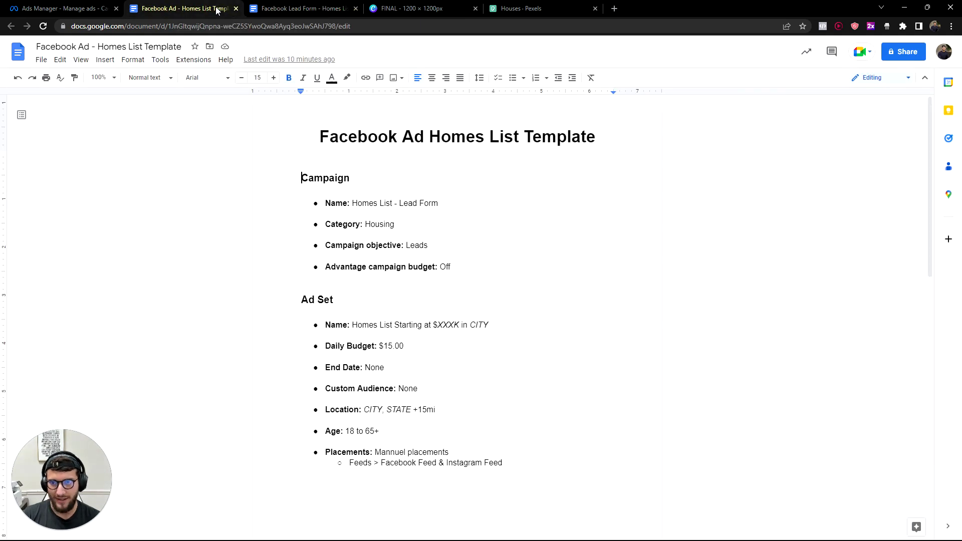
left_click(273, 9)
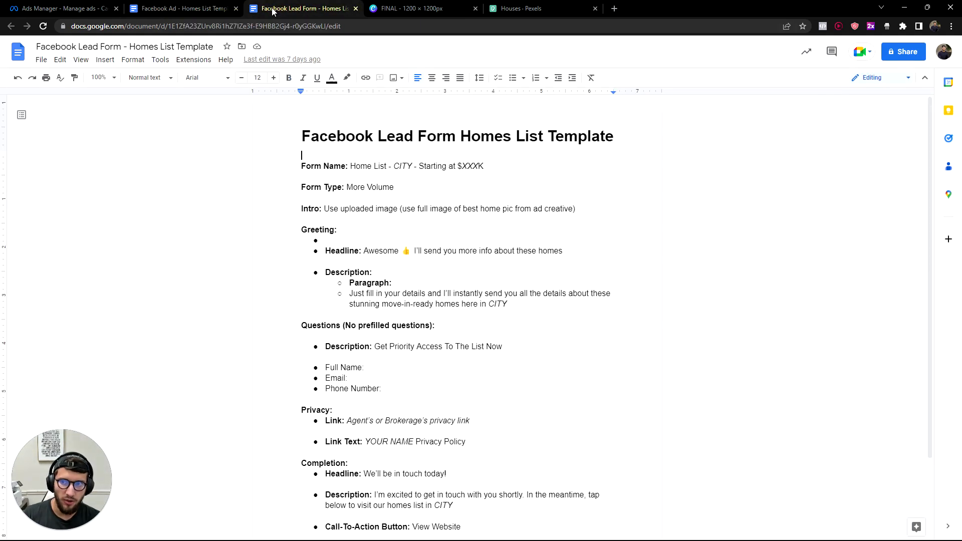
left_click(216, 8)
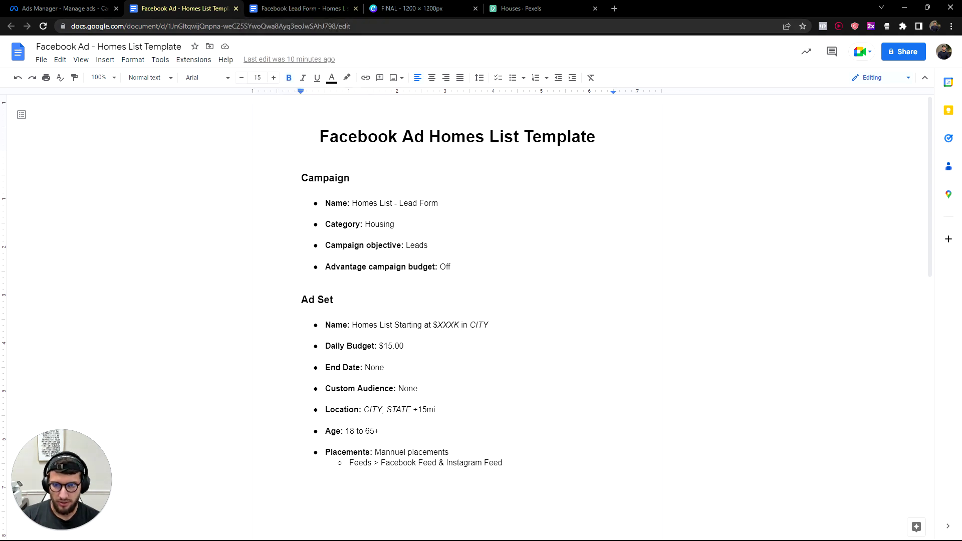
left_click_drag(437, 203, 352, 203)
key("ctrl+c")
key("ctrl+1")
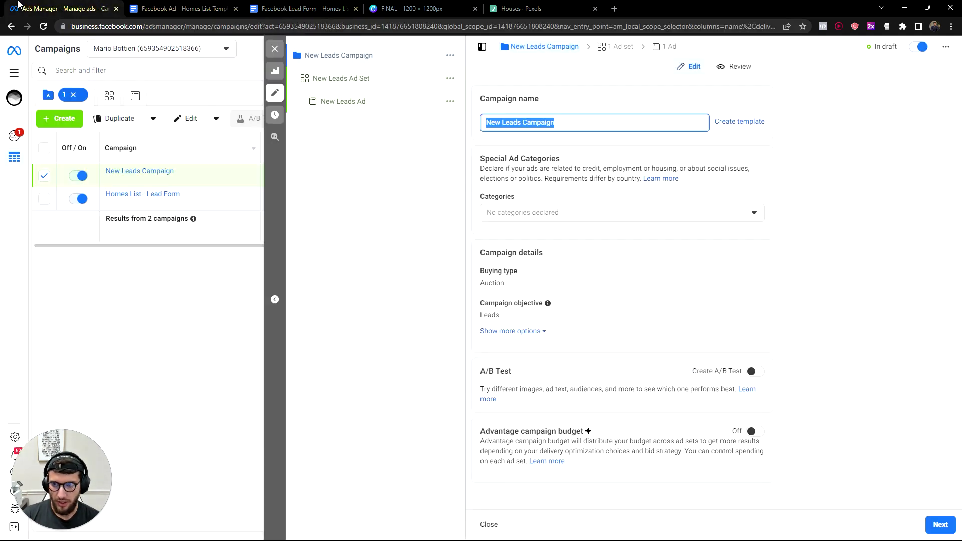
key("ctrl+v")
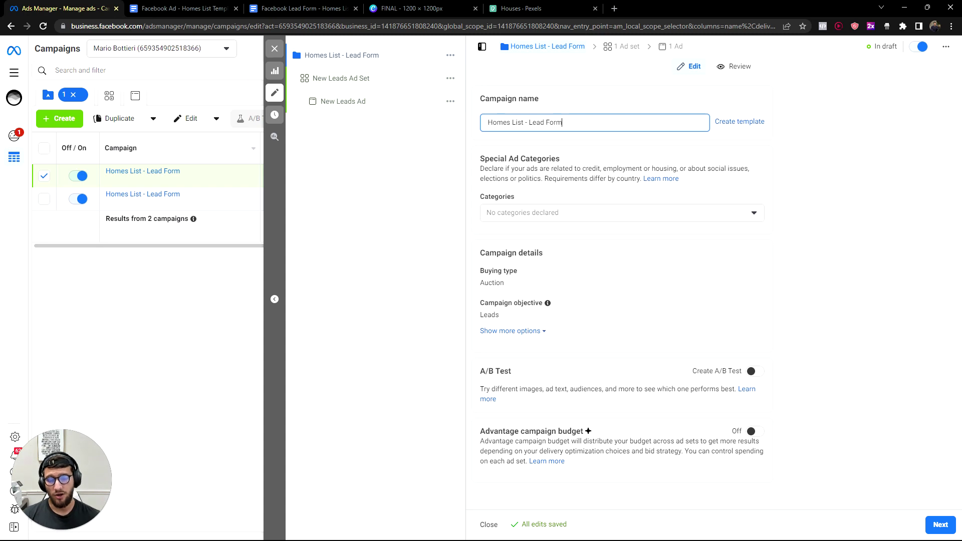
Declare Housing as the campaign's special ad category and continue to its ad set.
left_click(496, 212)
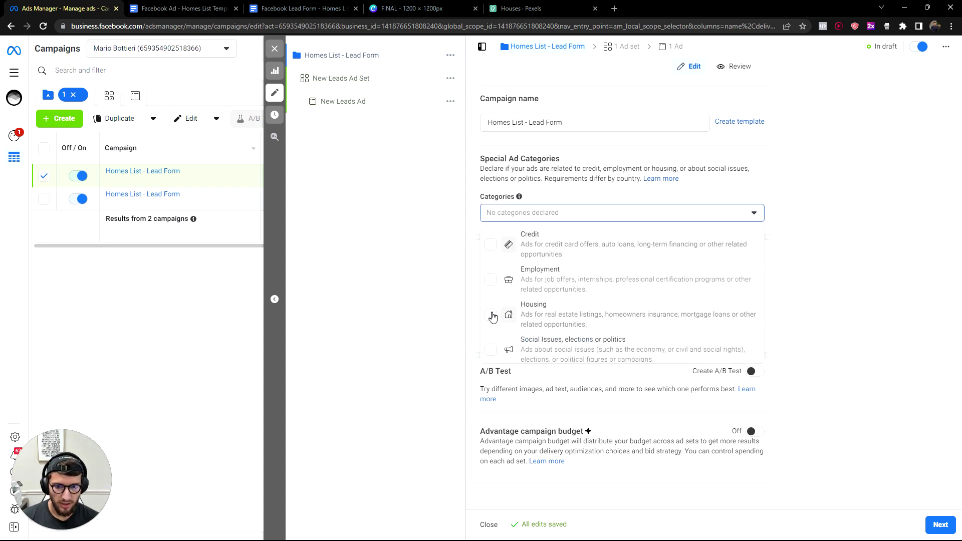
left_click(491, 301)
left_click(833, 376)
scroll(537, 238, "down", 2)
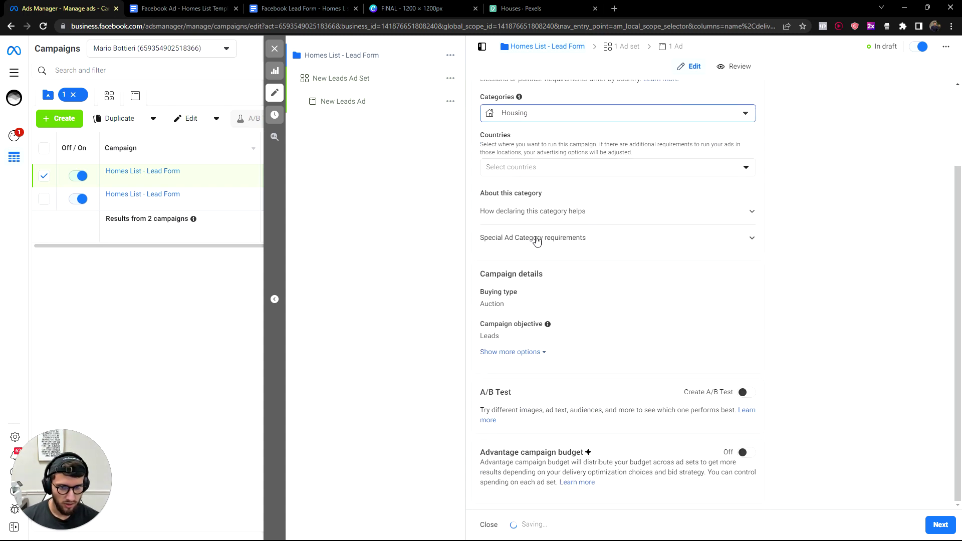
left_click(345, 79)
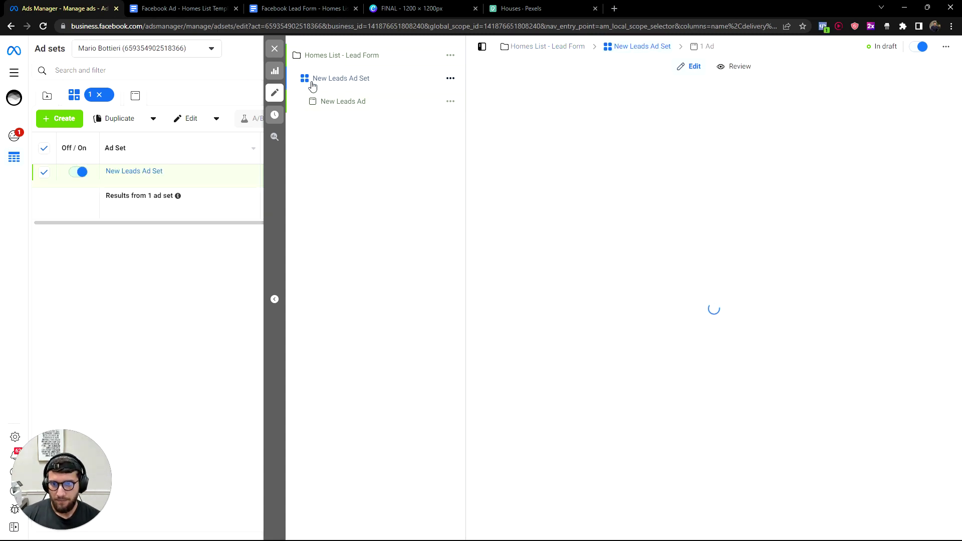
left_click(321, 56)
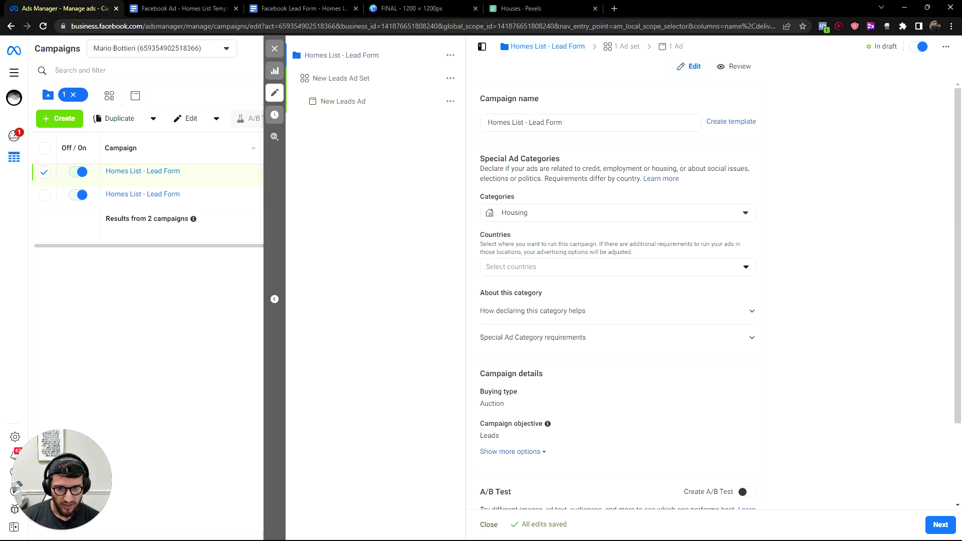
left_click(940, 524)
Copy the ad set name Homes List Starting at $XXXK in CITY from the Google Docs template into the Ads Manager ad set name.
left_click(183, 8)
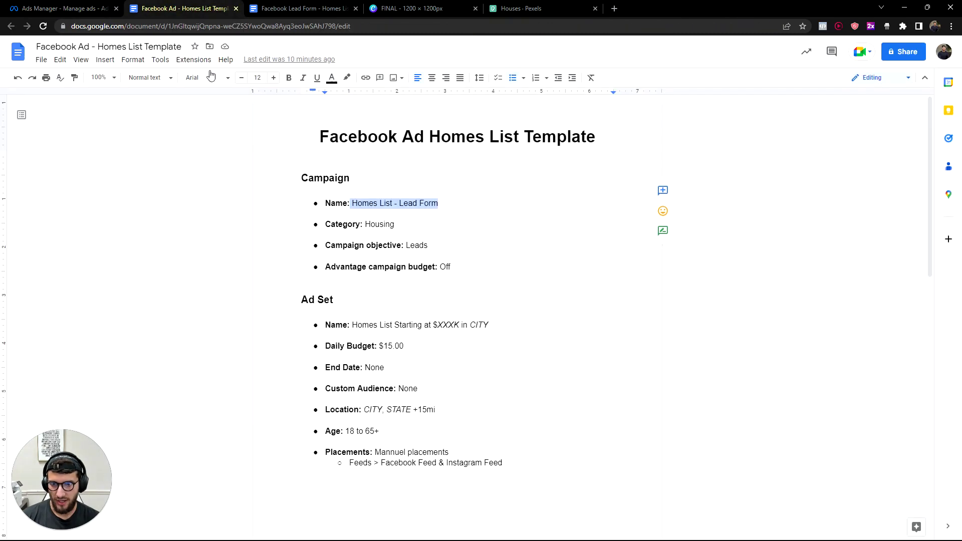
scroll(457, 301, "down", 2)
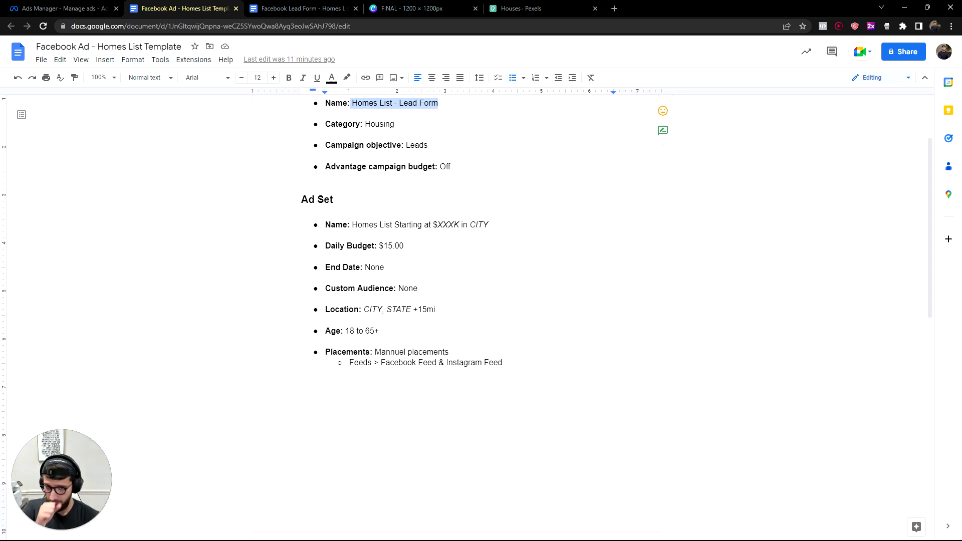
left_click_drag(489, 225, 352, 224)
key("ctrl+c")
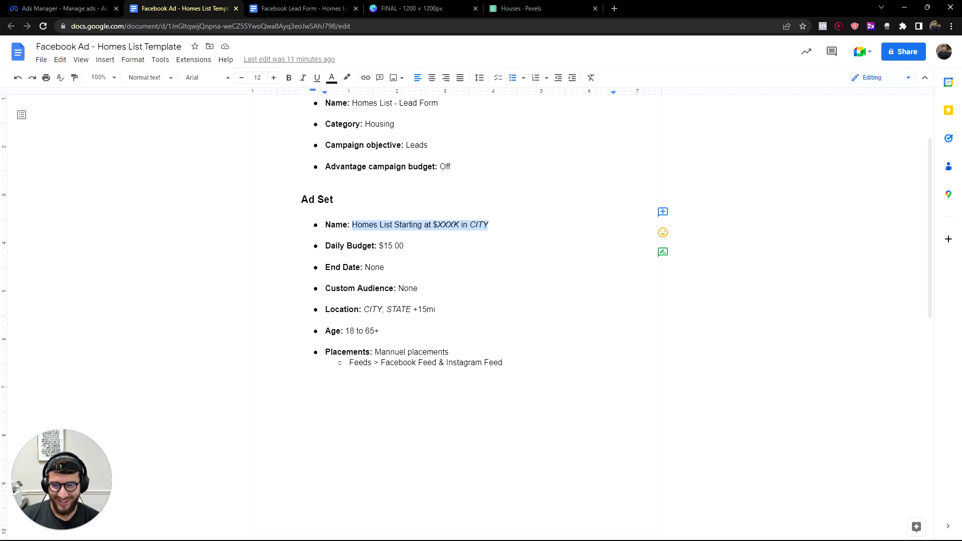
left_click(60, 8)
triple_click(526, 122)
key("ctrl+v")
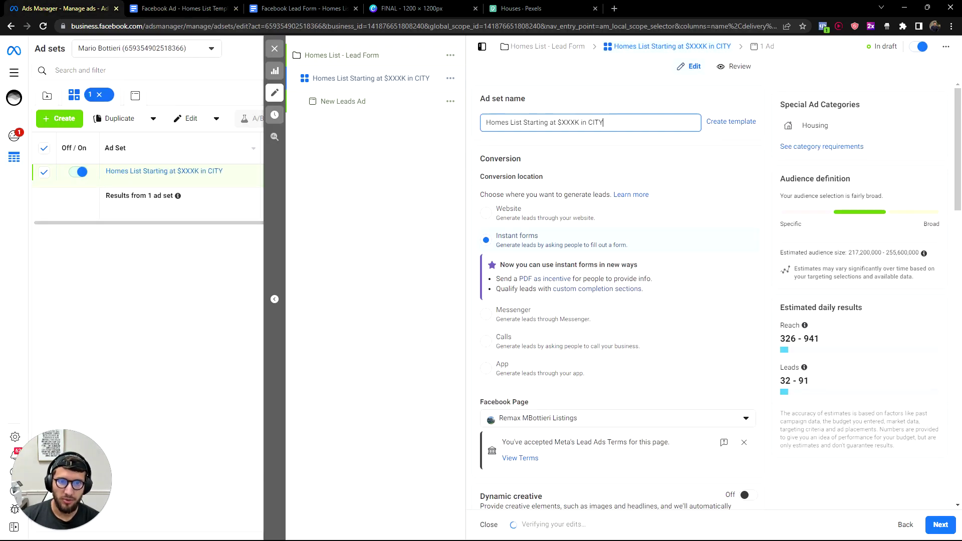
Replace the CITY placeholder in the ad set name with Dallas.
key("shift+Left")
key("shift+Left")
key("shift+Left")
key("shift+Left")
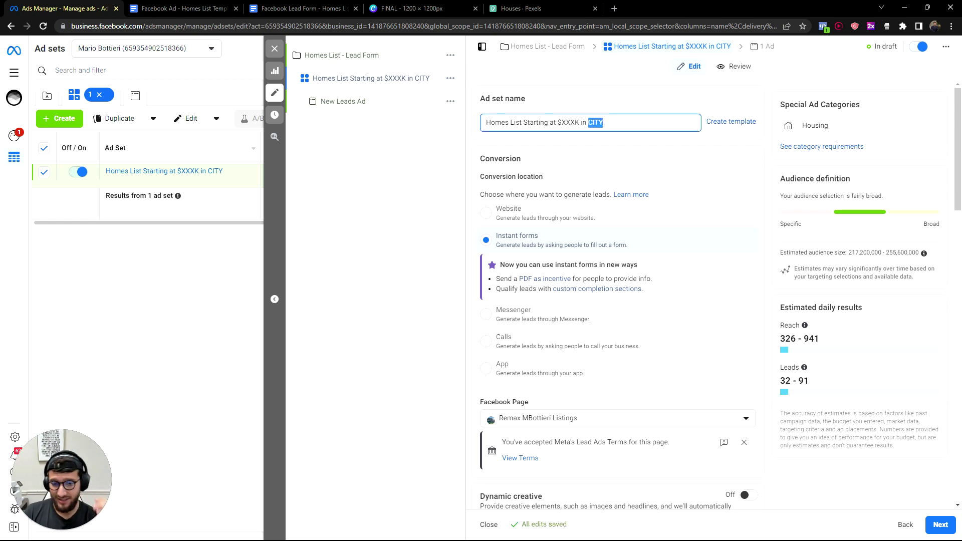
type("Da")
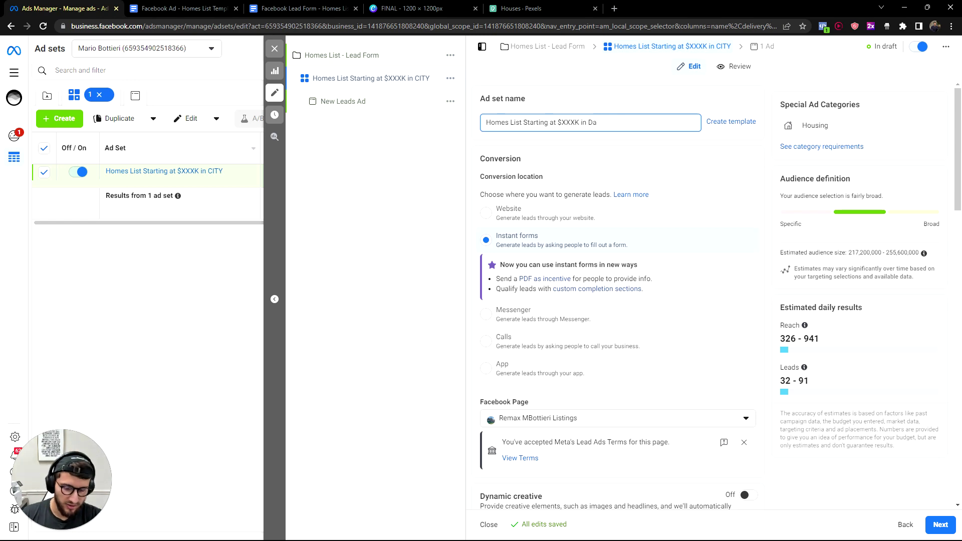
type("llas")
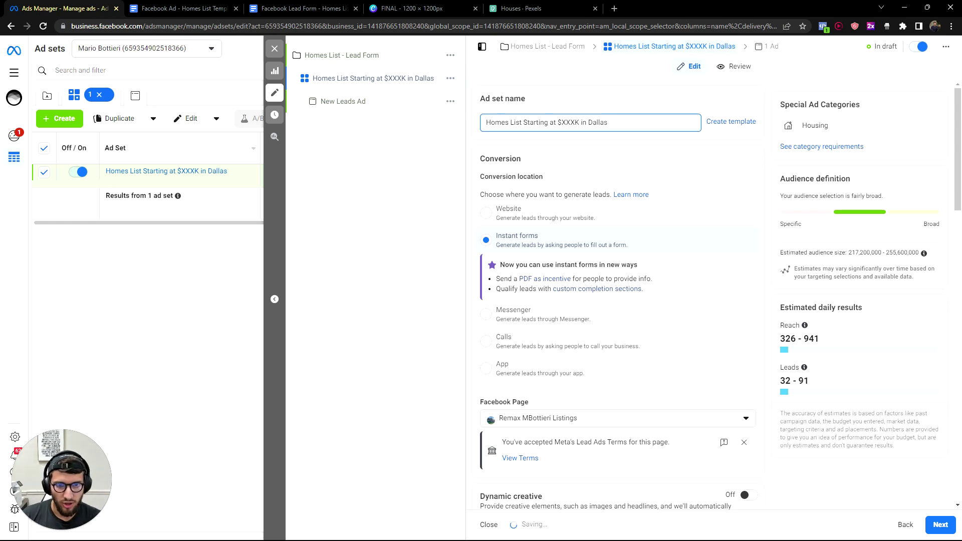
Replace the XXX price placeholder in the ad set name with 350.
left_click_drag(575, 122, 562, 122)
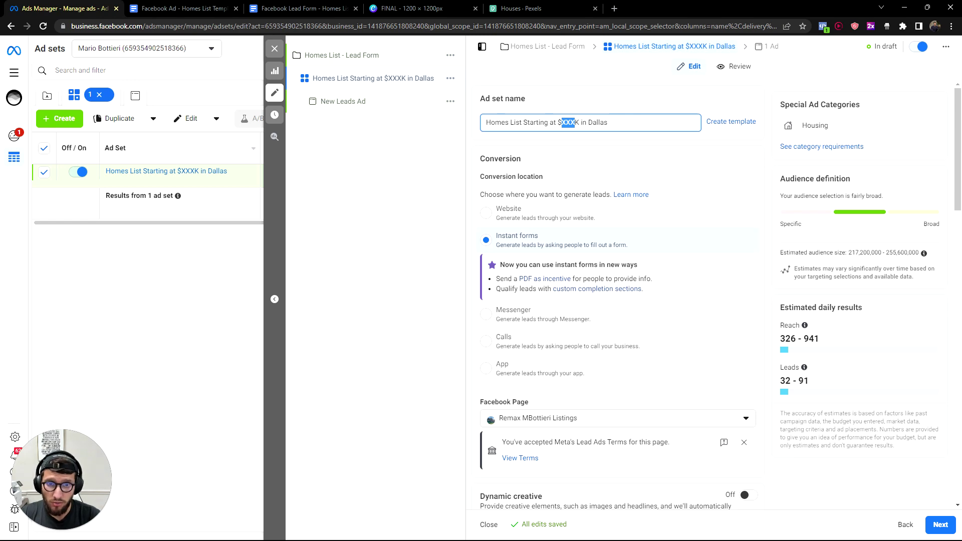
type("35")
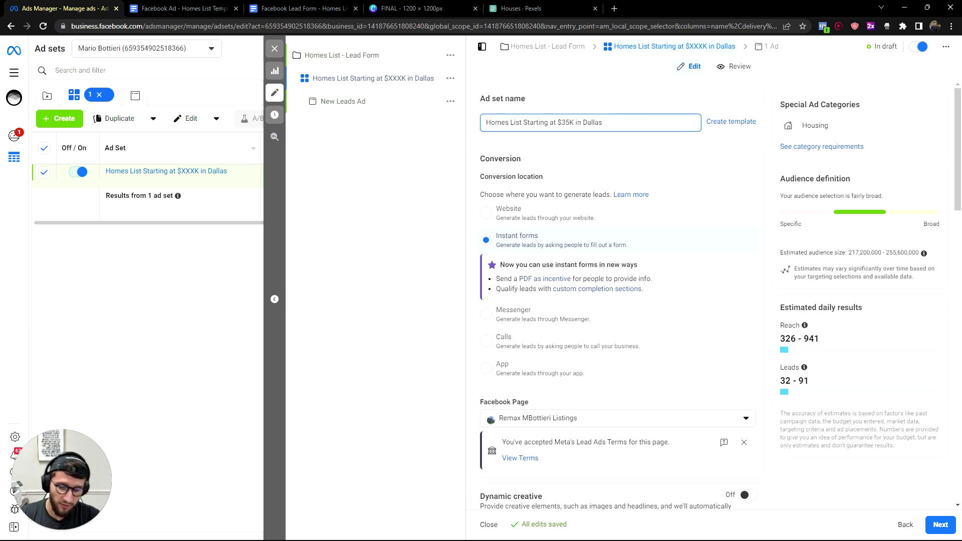
type("0")
scroll(556, 232, "down", 1)
scroll(639, 189, "up", 1)
left_click_drag(646, 125, 520, 123)
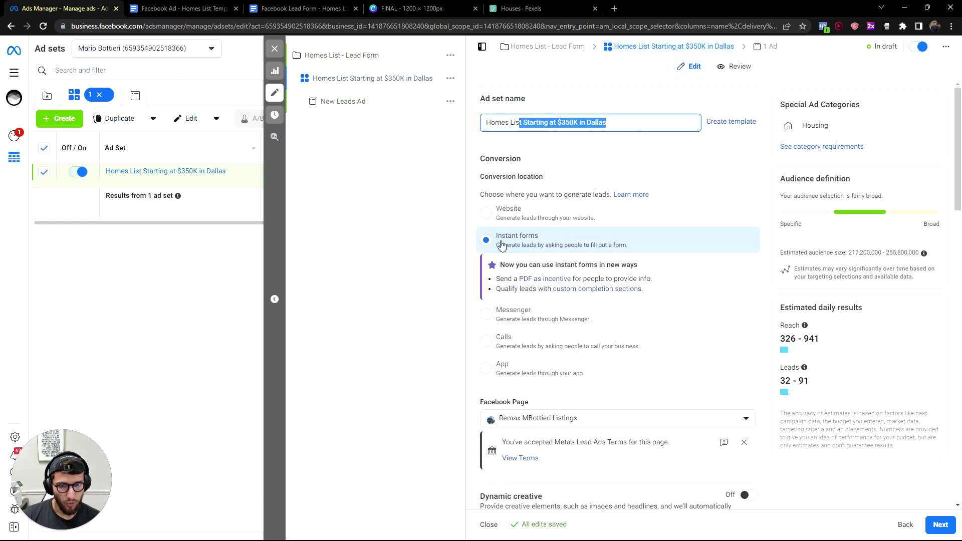
Review the ad set's available Facebook Pages and open Meta's Lead Ads Terms, closing both without changes.
scroll(502, 245, "down", 3)
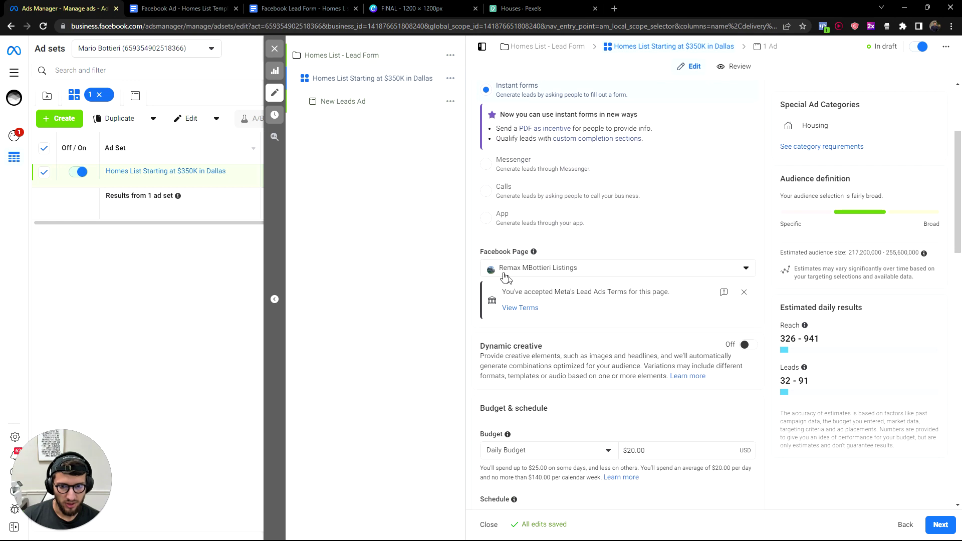
left_click(513, 270)
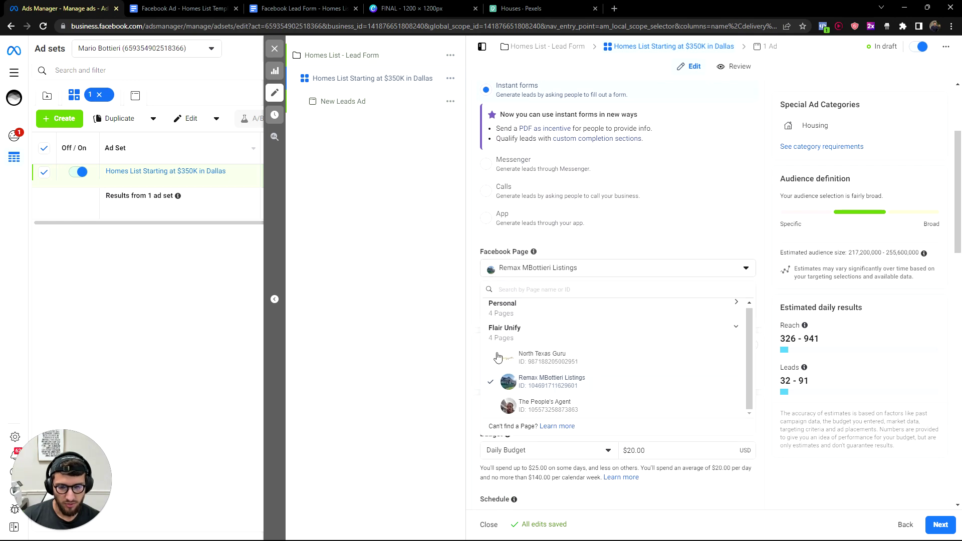
left_click(441, 345)
scroll(516, 321, "down", 2)
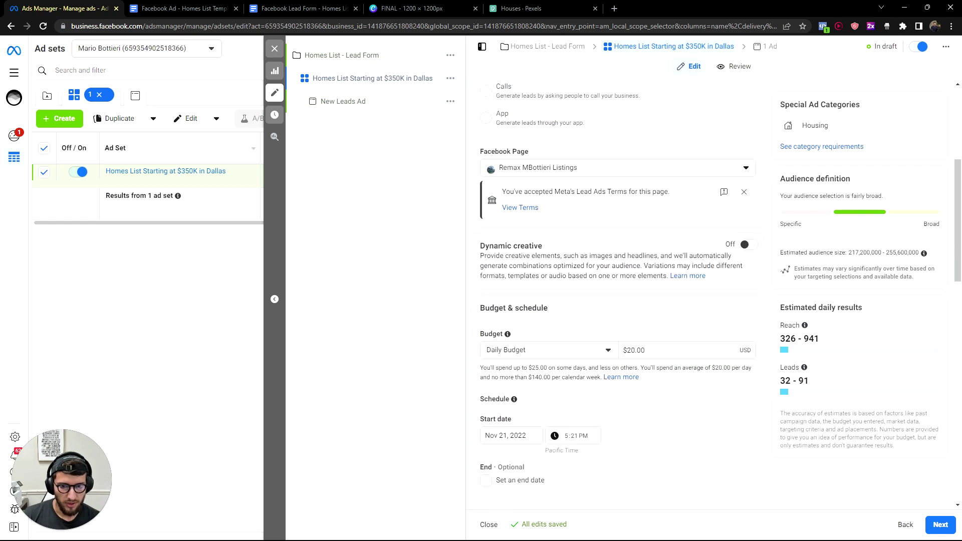
left_click(513, 207)
left_click(65, 8)
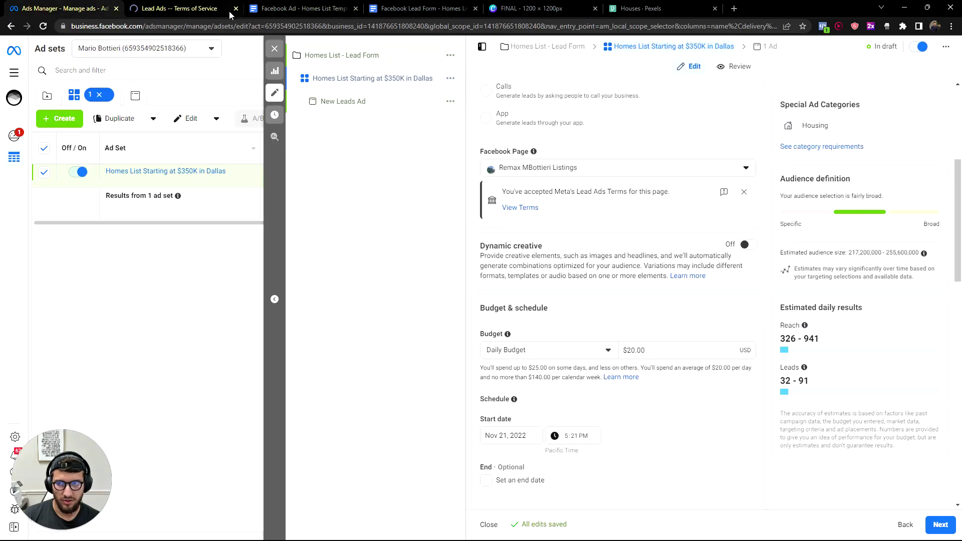
left_click(236, 9)
Set the ad set's daily budget to $15.00 after checking the budget in the Google Docs template.
scroll(491, 205, "down", 3)
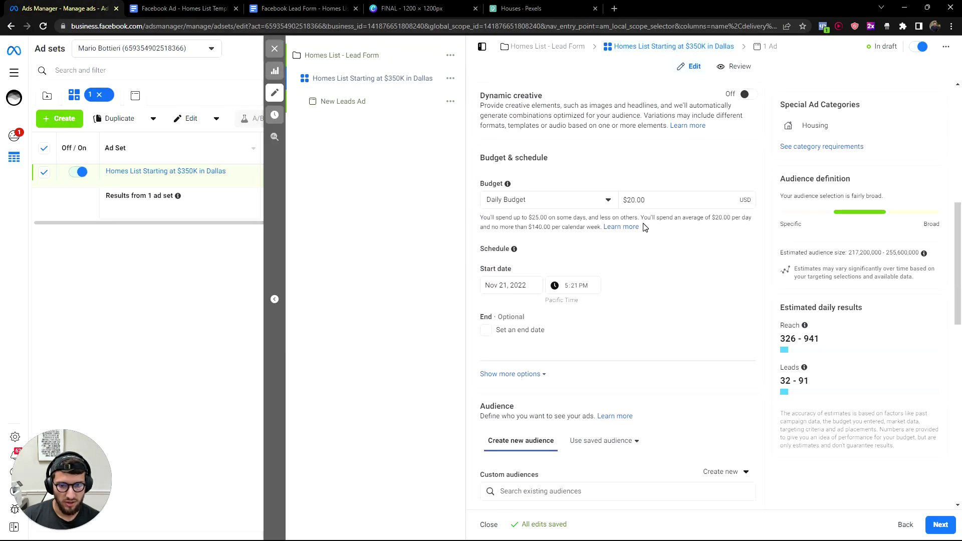
left_click(626, 200)
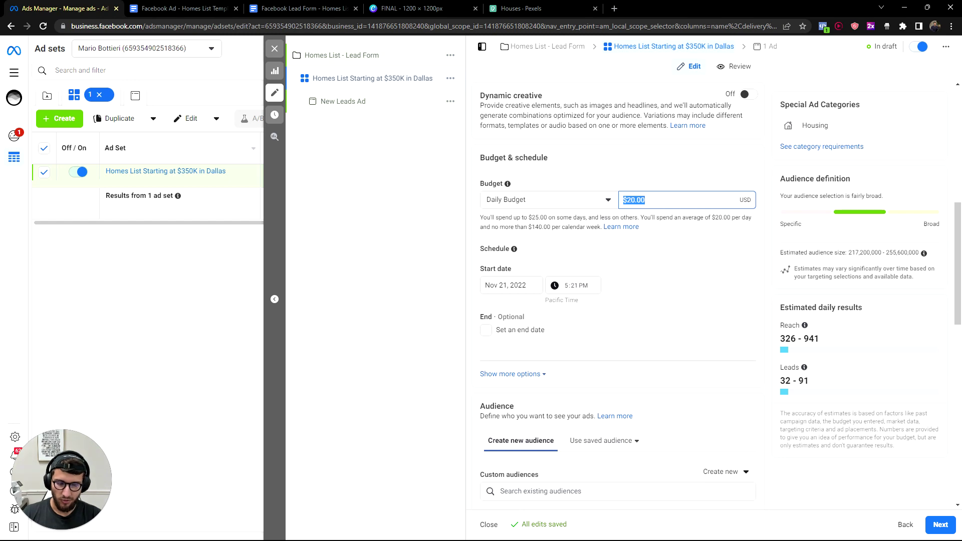
left_click(171, 8)
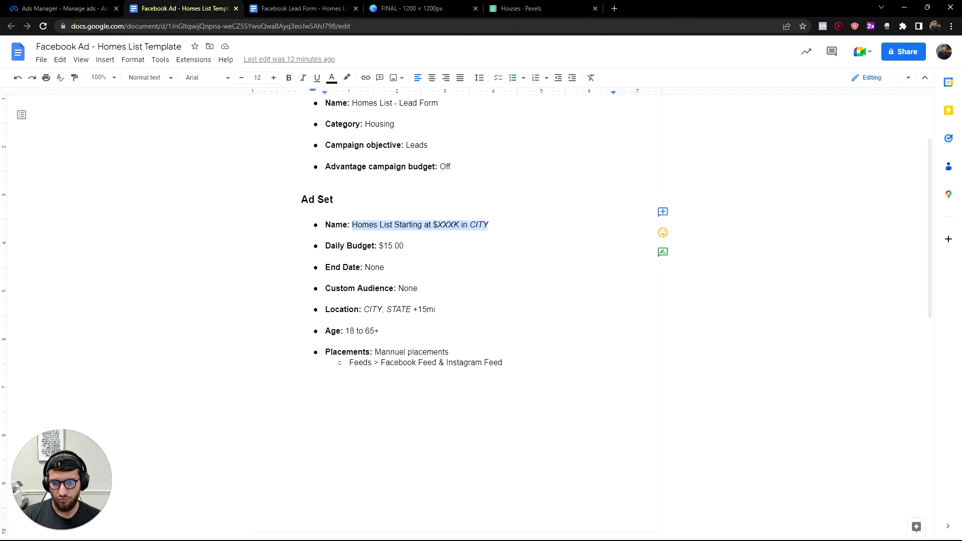
left_click(61, 9)
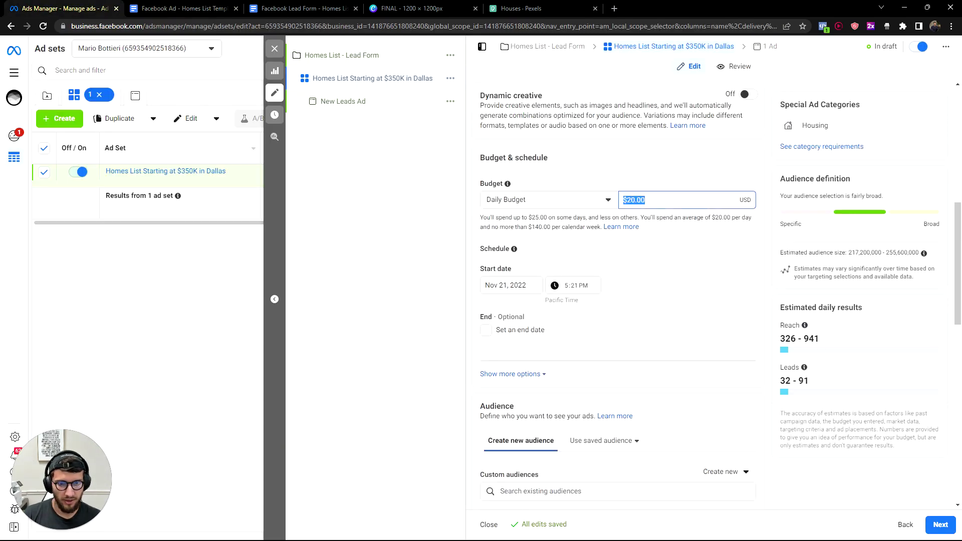
type("15")
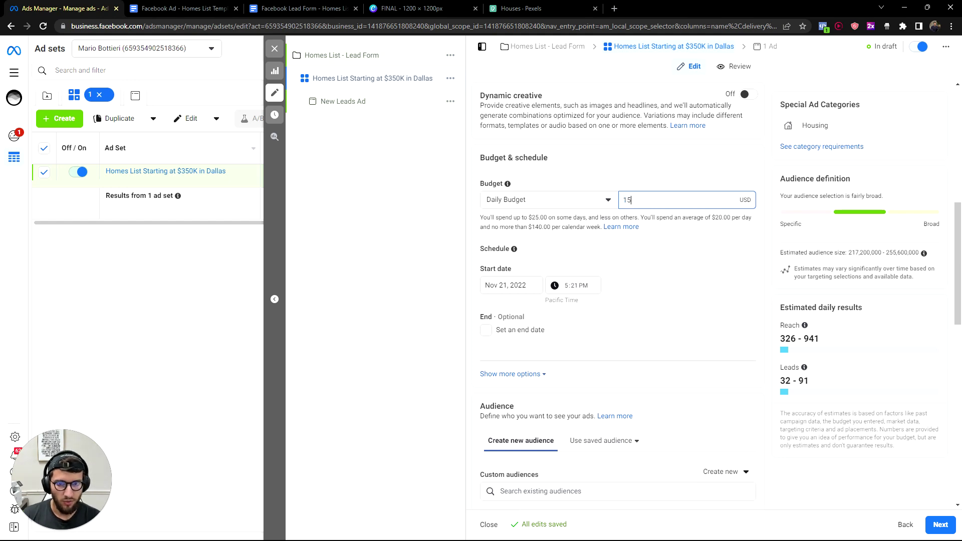
left_click(703, 290)
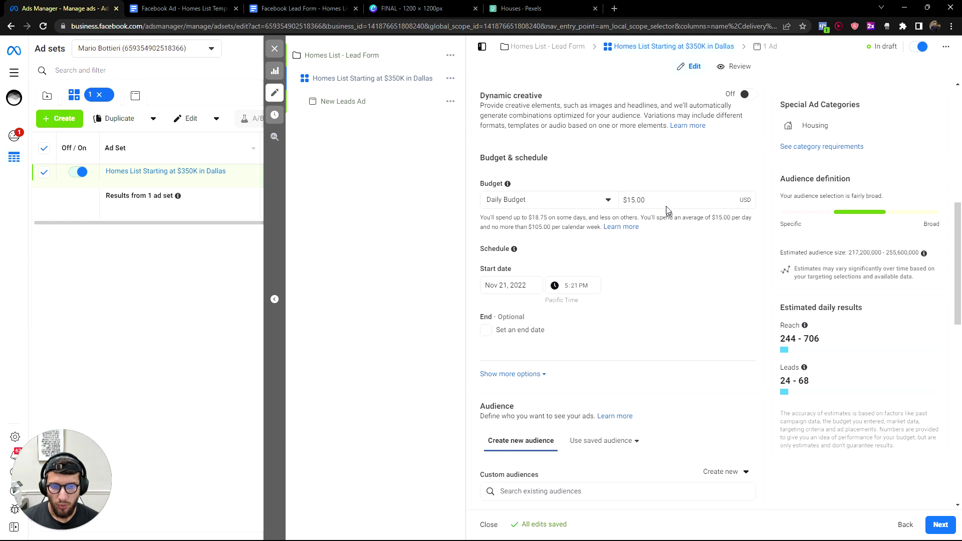
Set the ad set's daily budget to $8.00.
left_click(652, 200)
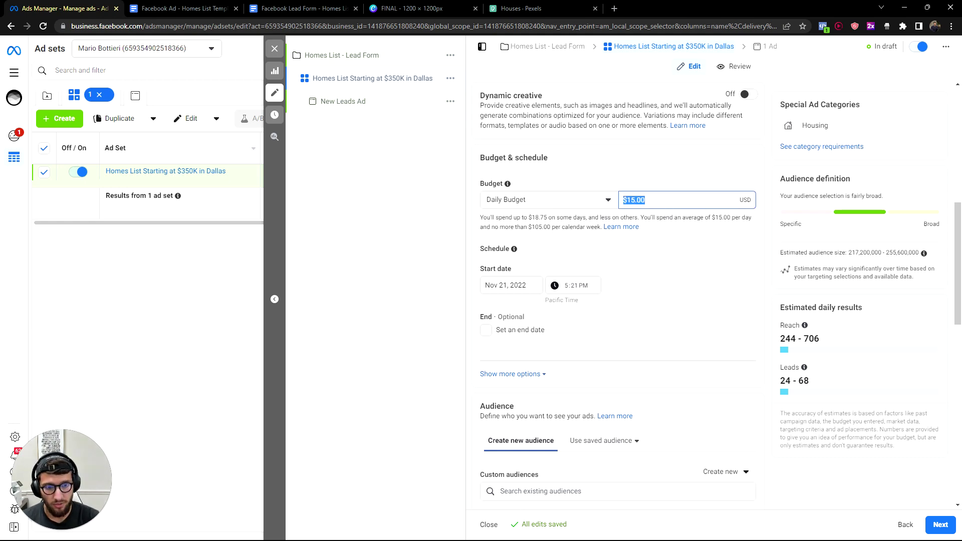
type("8")
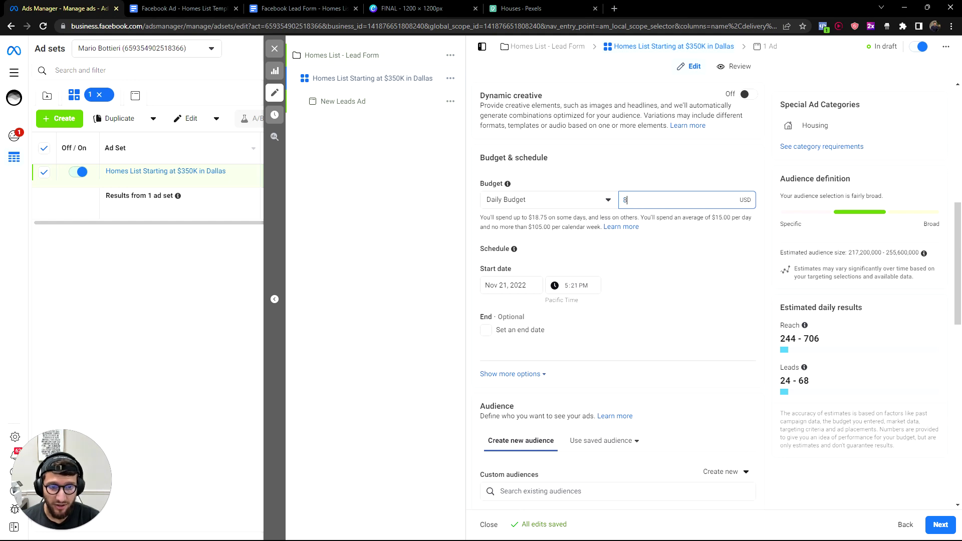
left_click(702, 239)
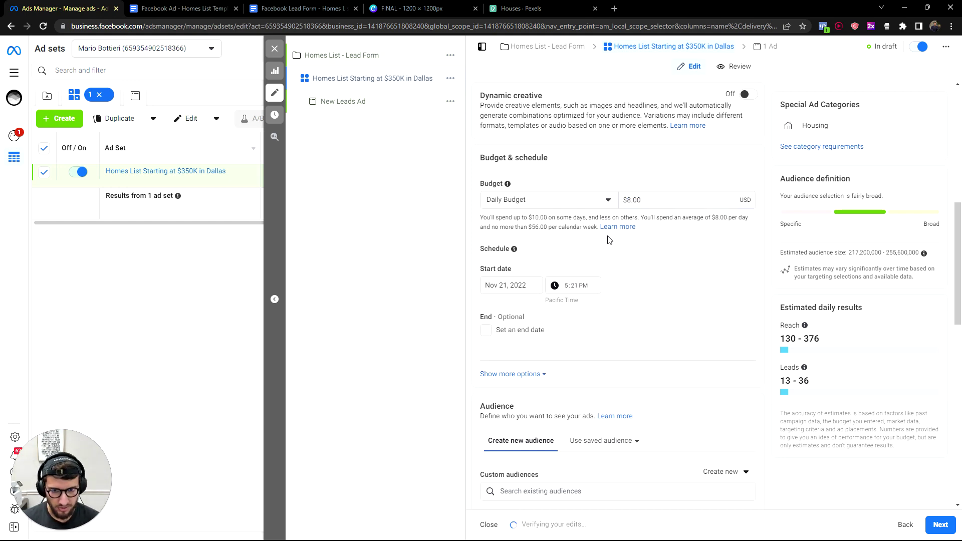
Switch the ad set to manual placements and exclude the Stories and Reels group.
scroll(491, 256, "down", 2)
left_click_drag(480, 219, 559, 249)
left_click(581, 278)
scroll(581, 279, "down", 5)
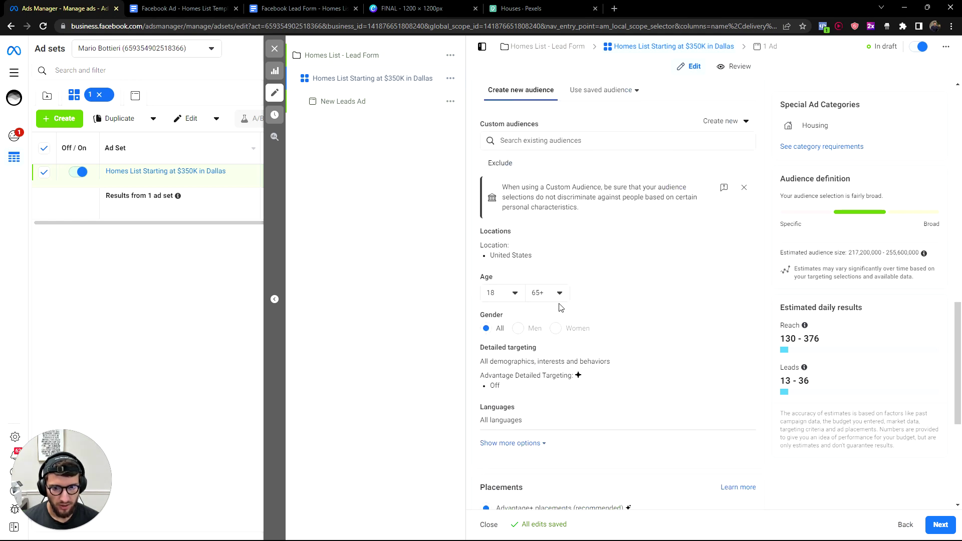
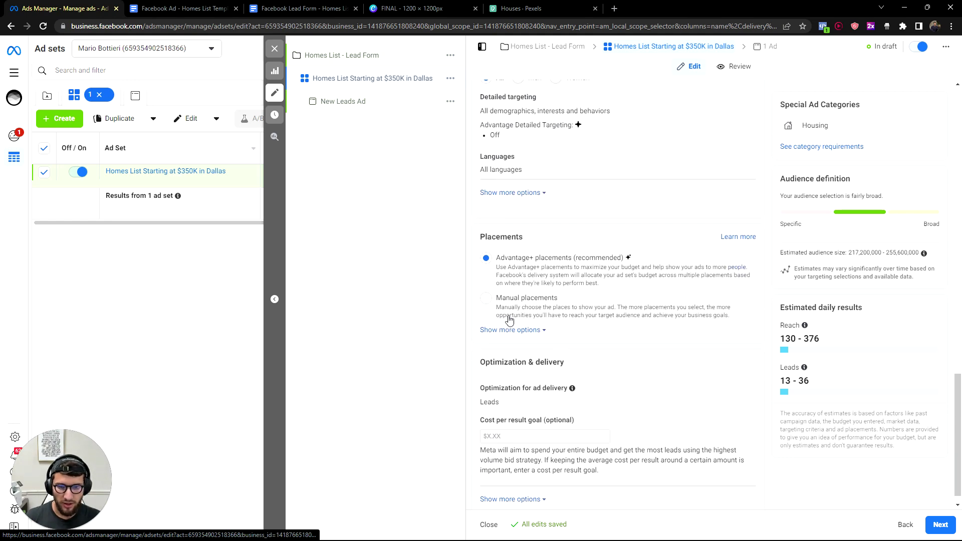
left_click(502, 308)
scroll(540, 371, "down", 3)
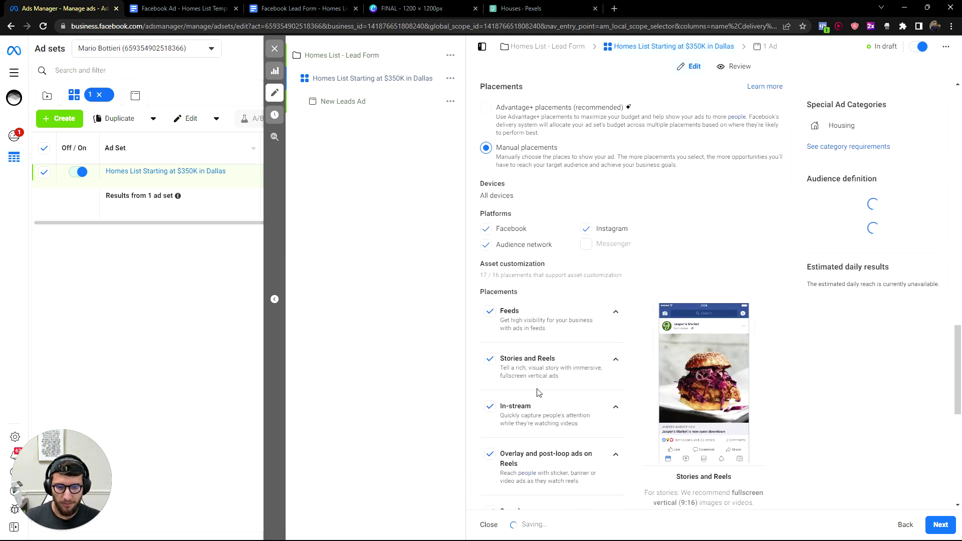
left_click(490, 359)
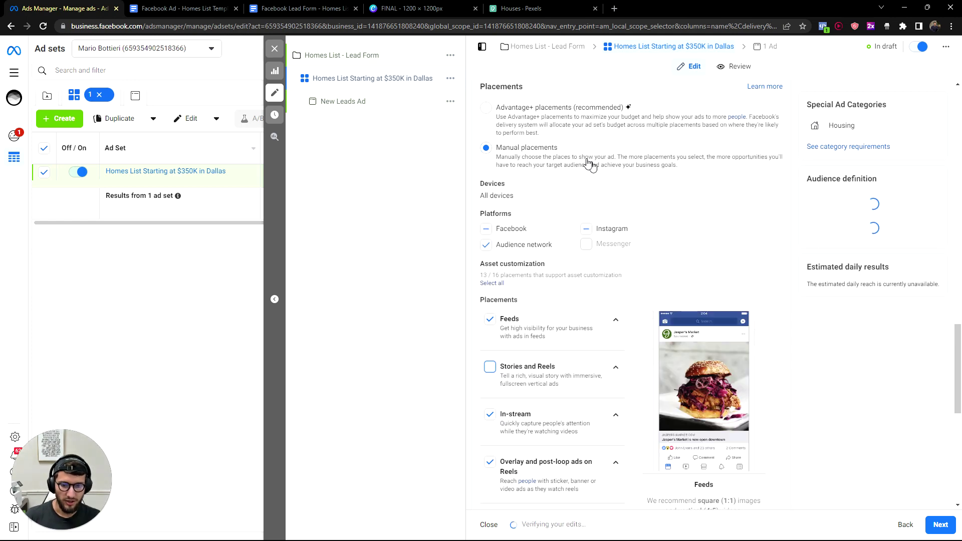
Examine the template's ad set settings from daily budget through placements in Google Docs.
left_click(180, 9)
scroll(451, 250, "up", 2)
scroll(451, 250, "down", 4)
left_click_drag(505, 312, 316, 196)
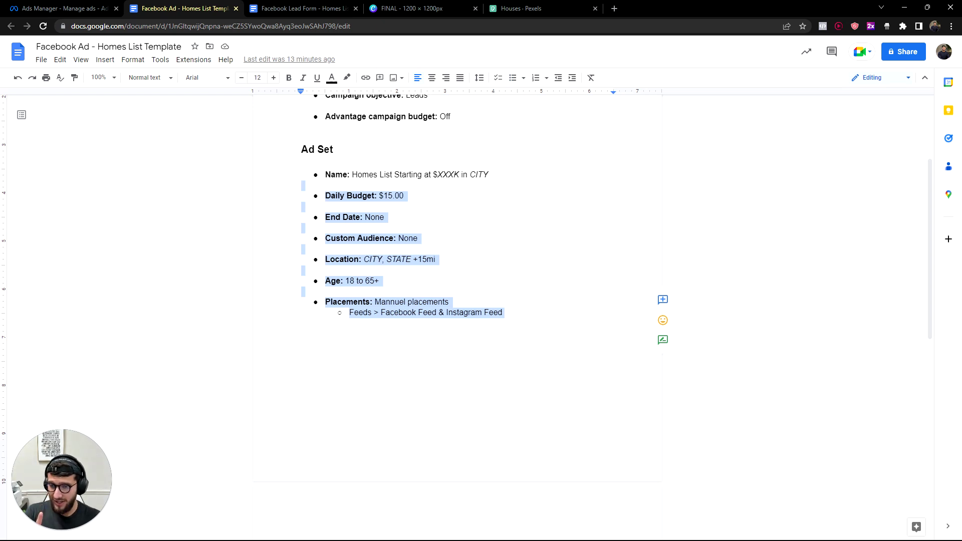
key("ctrl+shift+Tab")
Return to Ads Manager and open the audience's detailed targeting options.
scroll(530, 257, "up", 4)
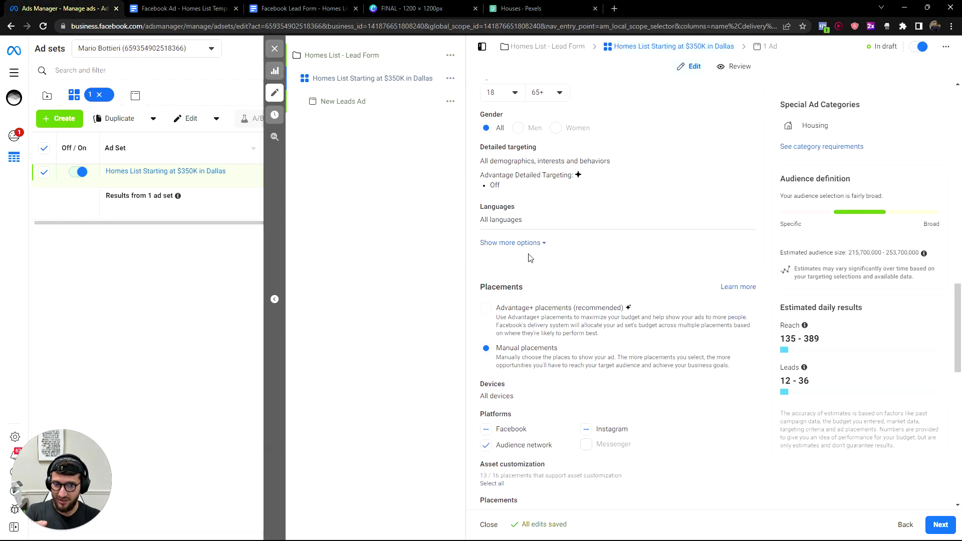
scroll(531, 257, "up", 2)
scroll(655, 322, "up", 1)
scroll(724, 271, "down", 1)
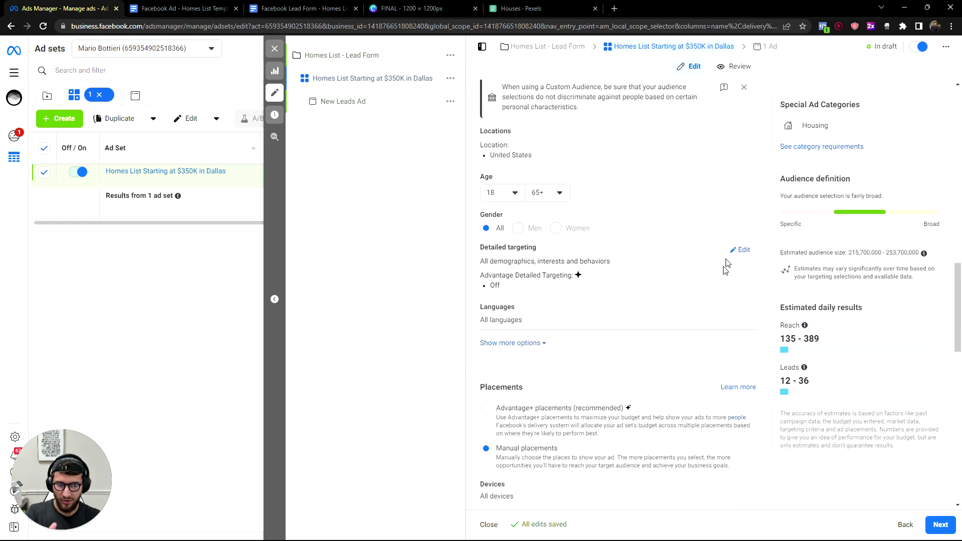
left_click(742, 251)
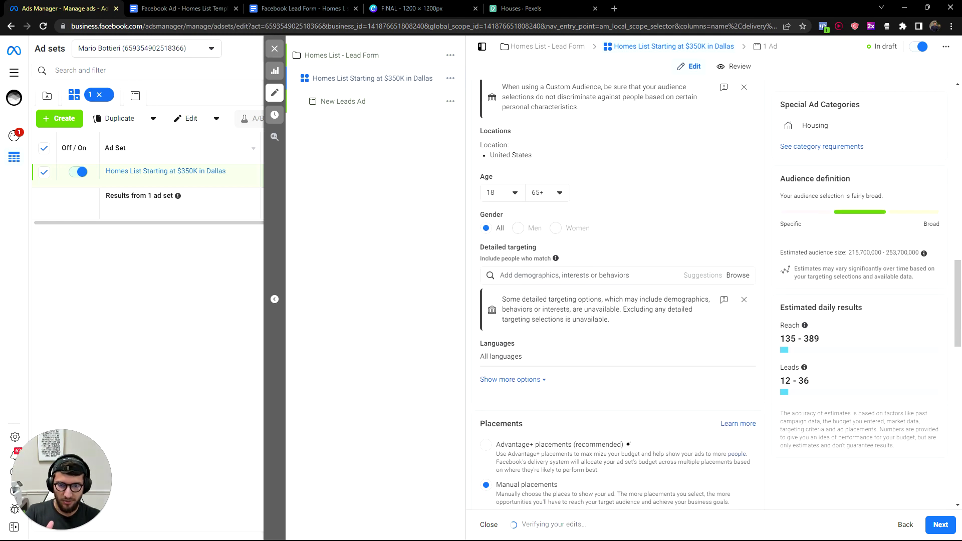
left_click(661, 263)
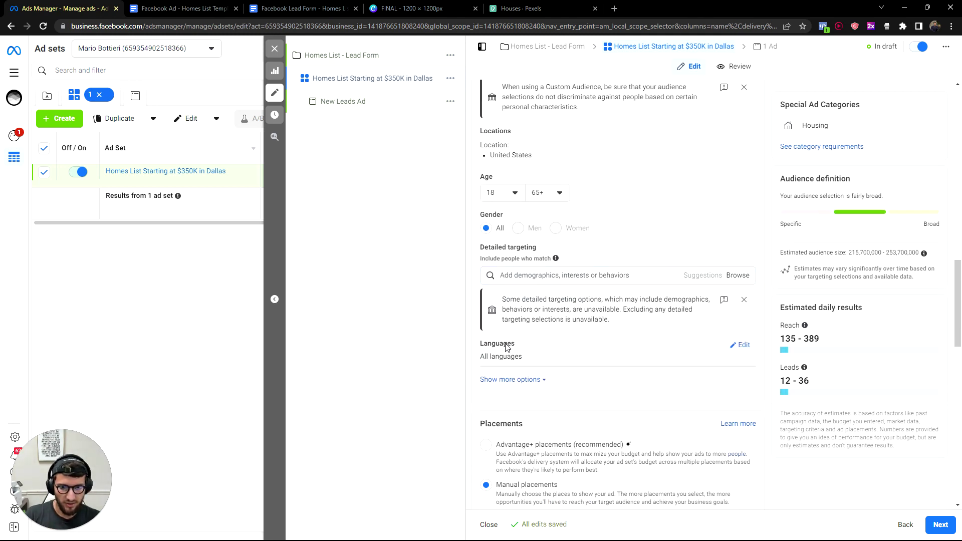
Replace United States with Dallas, Texas as the audience's target location.
scroll(551, 250, "up", 3)
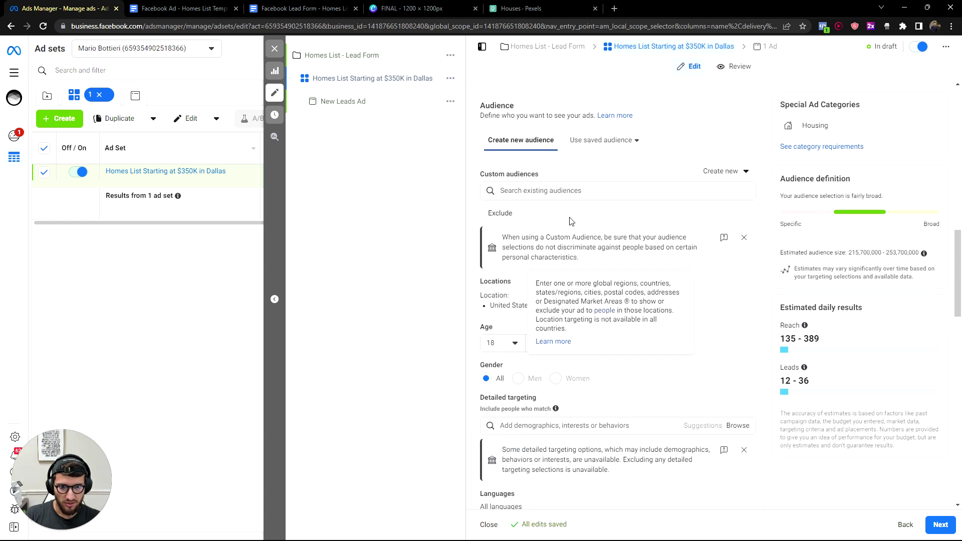
left_click(742, 283)
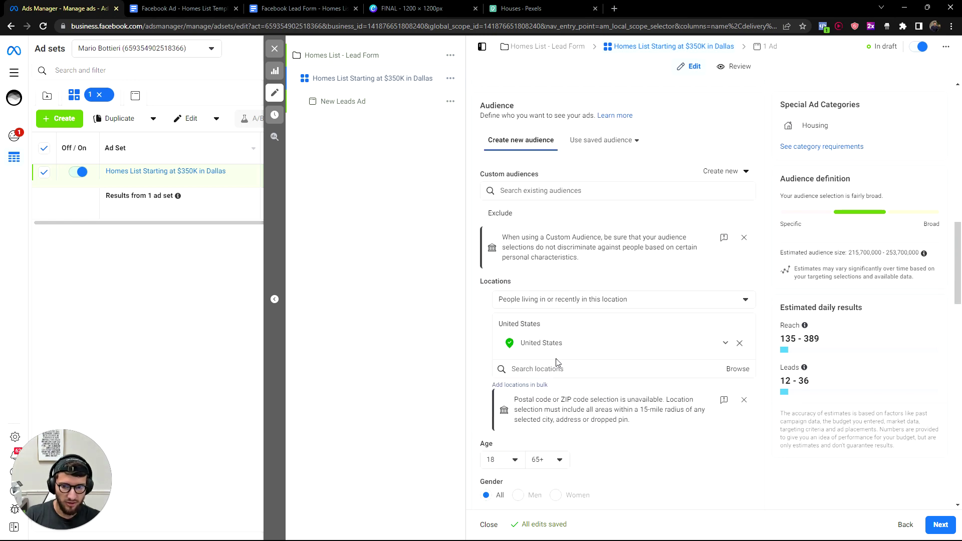
key("BackSpace")
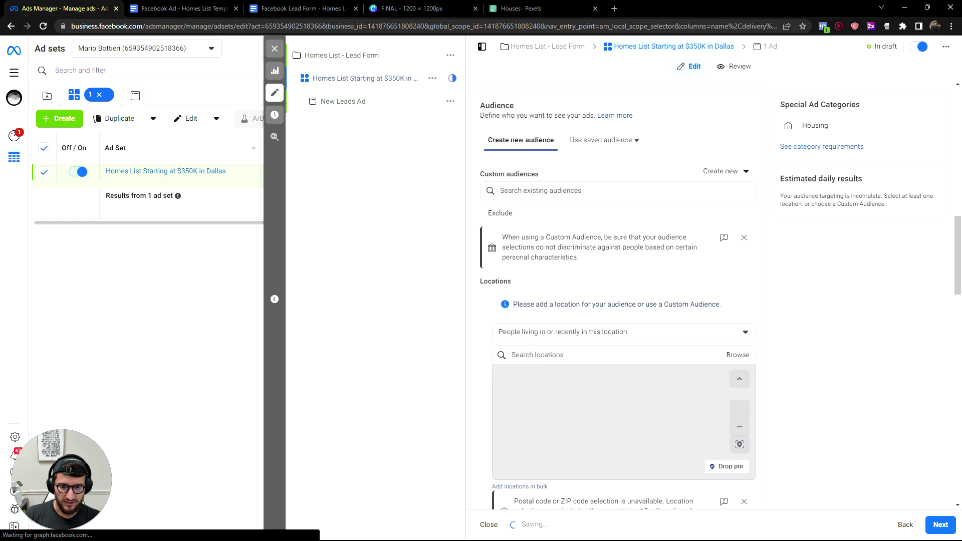
left_click(505, 335)
left_click(484, 345)
type("dallas")
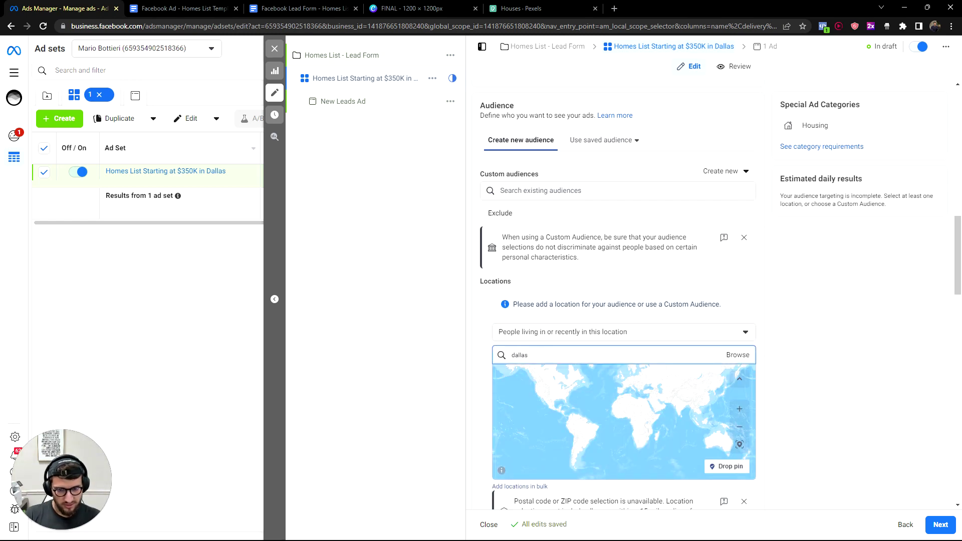
key("Return")
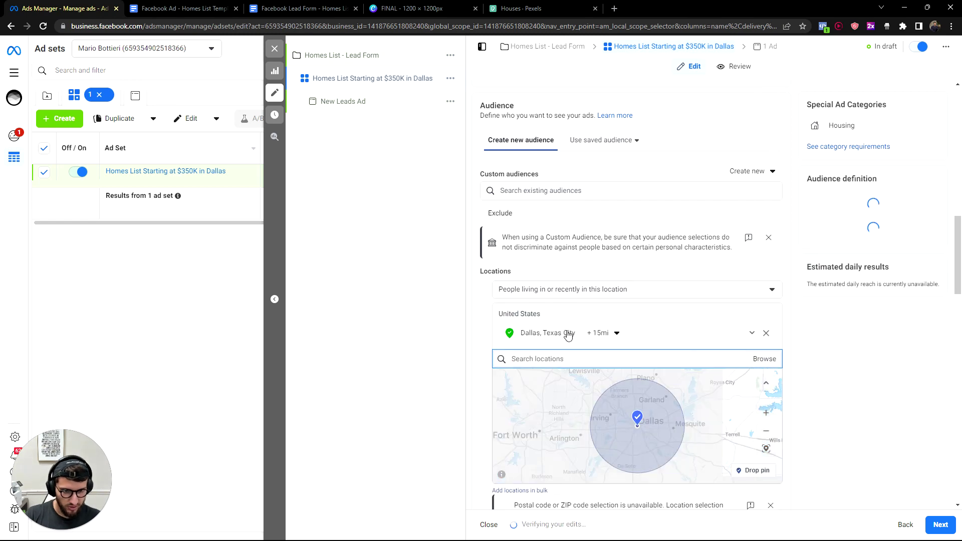
Review the ad set from its name and conversion settings through budget, schedule, location, age and detailed targeting.
scroll(683, 349, "down", 3)
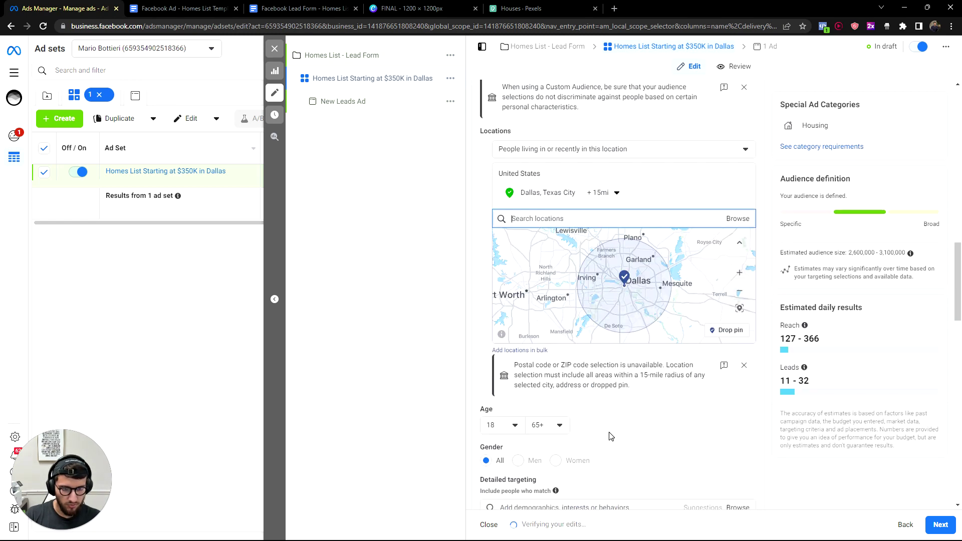
scroll(617, 301, "up", 8)
scroll(571, 206, "up", 10)
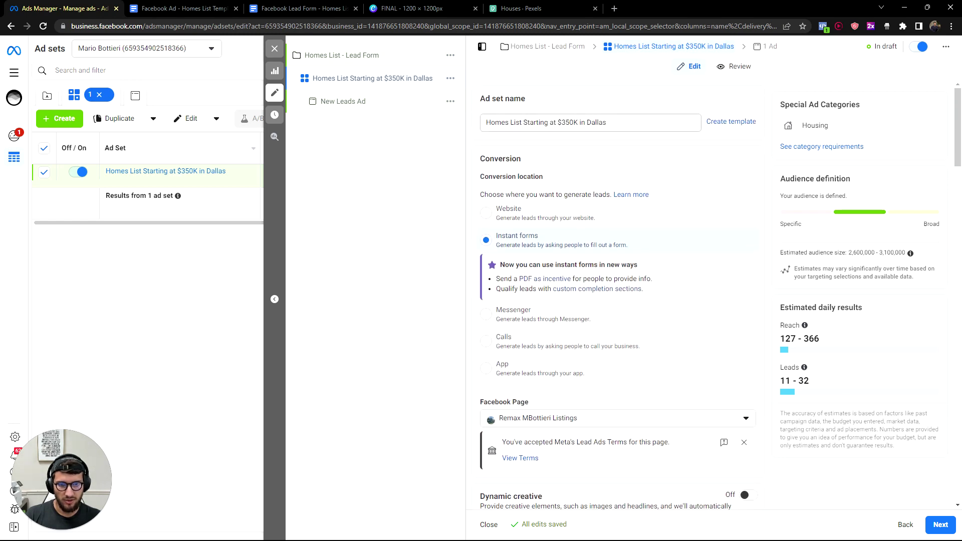
scroll(591, 217, "down", 7)
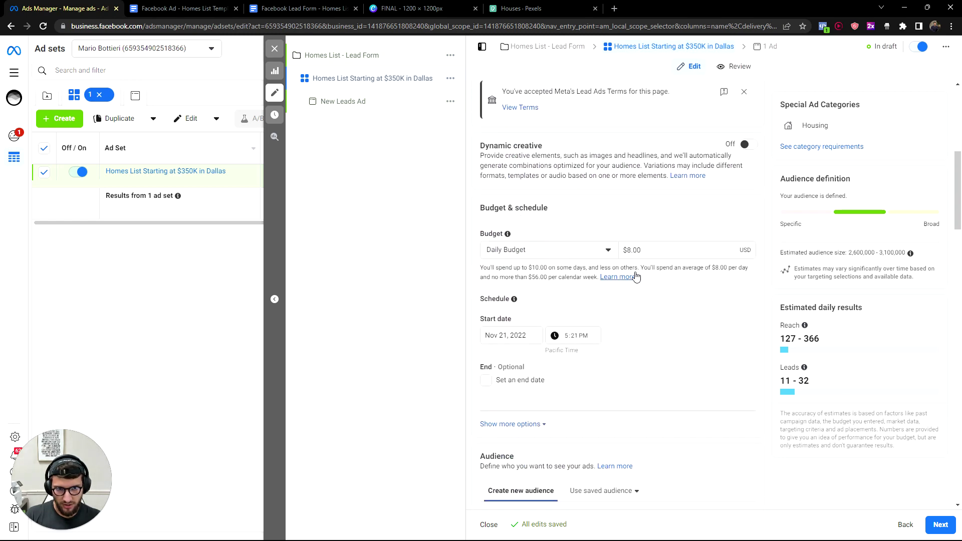
scroll(571, 300, "down", 5)
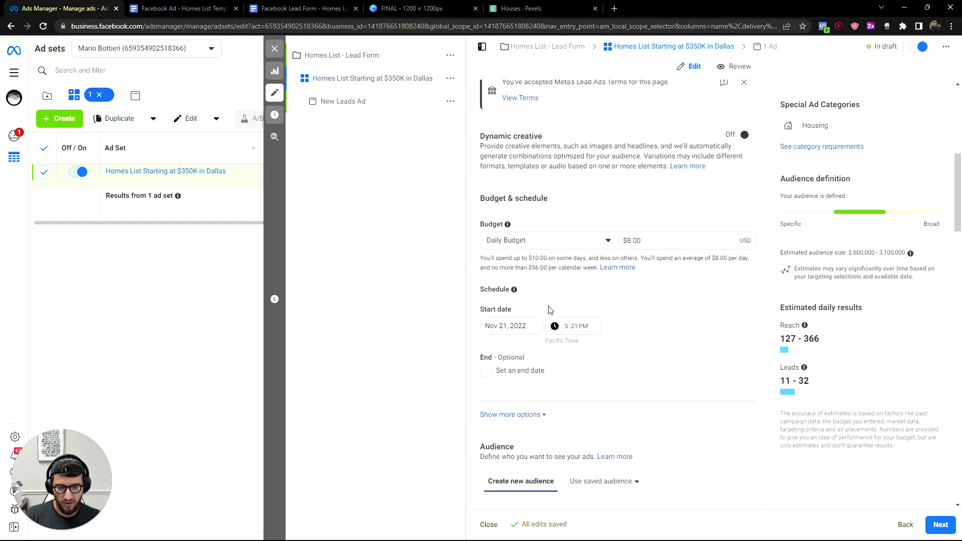
scroll(572, 300, "up", 5)
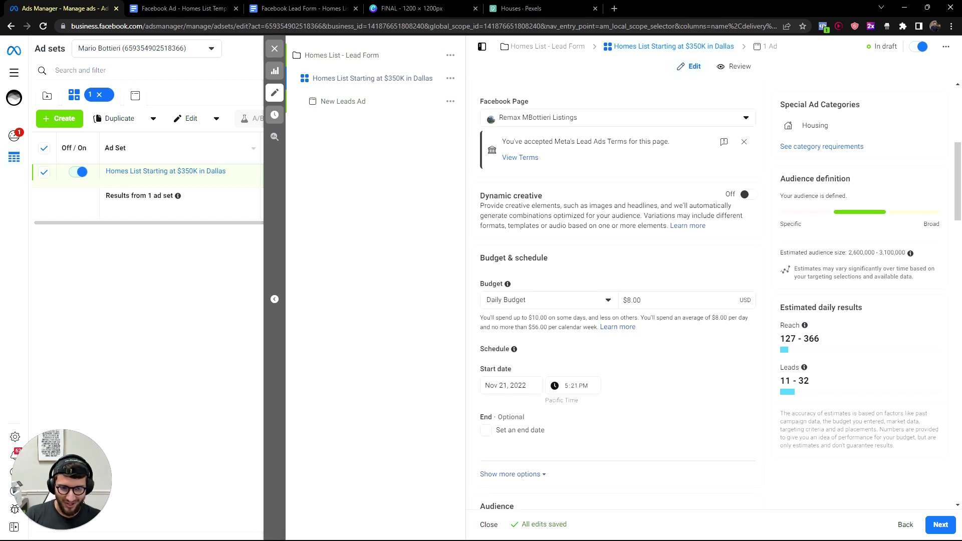
scroll(638, 307, "down", 5)
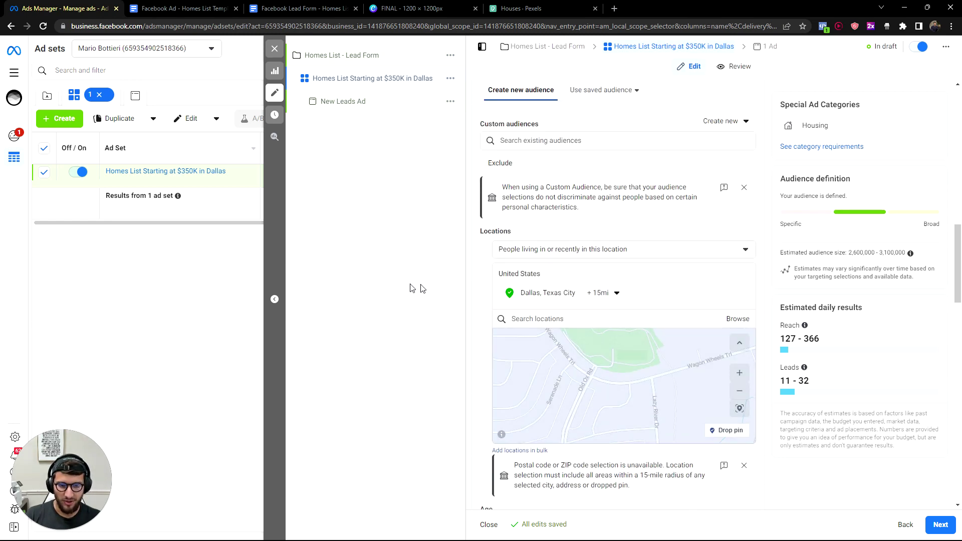
scroll(647, 319, "down", 7)
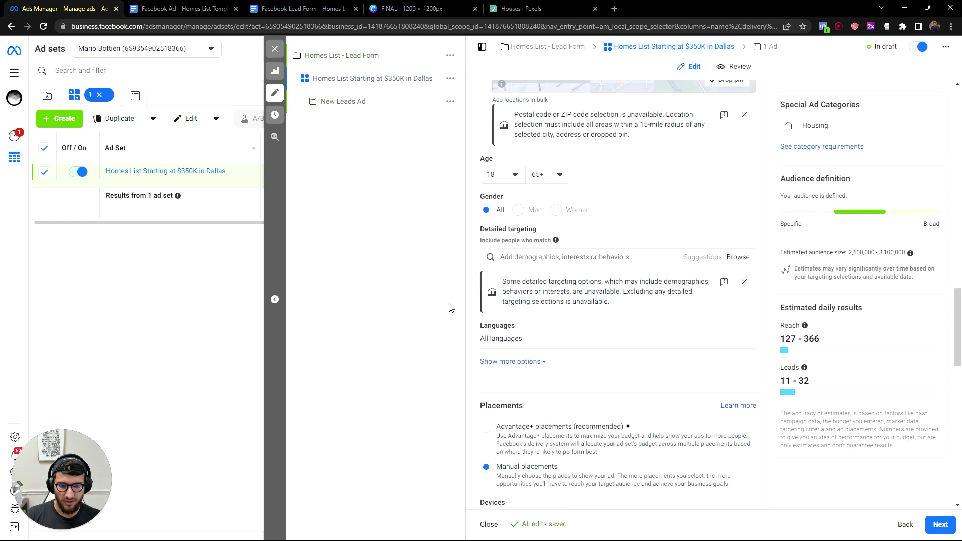
Expand the Feeds placements and exclude In-stream, Overlay and post-loop ads on Reels, Search, In-article, and Apps and sites.
scroll(646, 319, "down", 6)
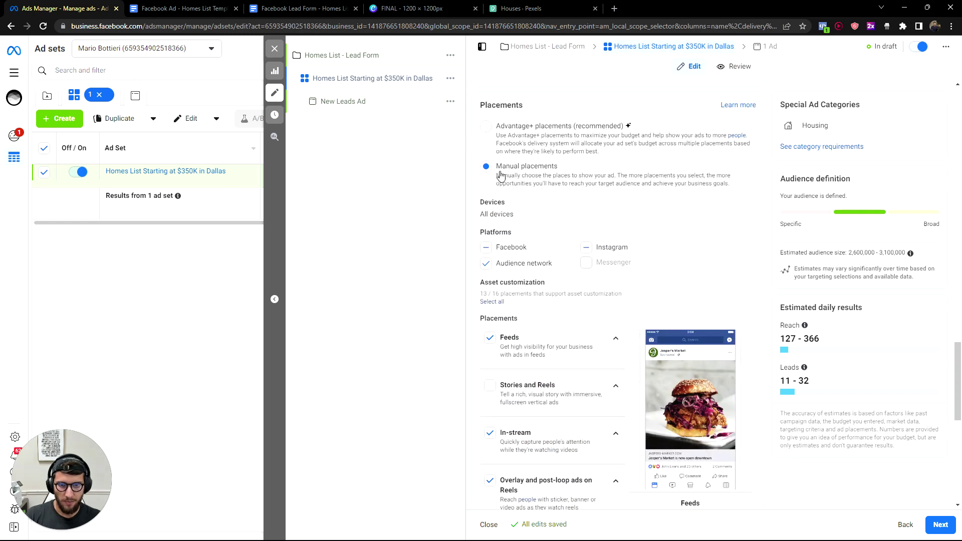
scroll(536, 210, "down", 2)
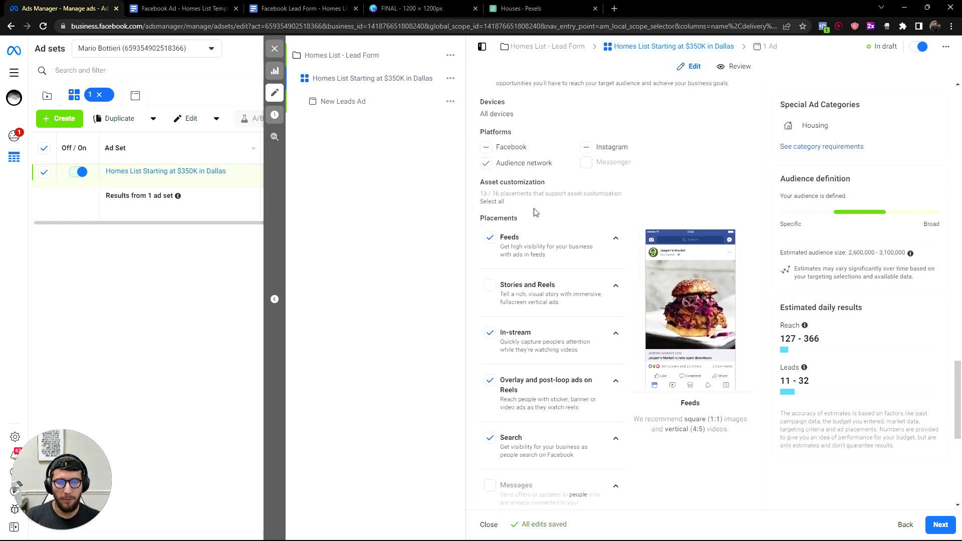
left_click(616, 246)
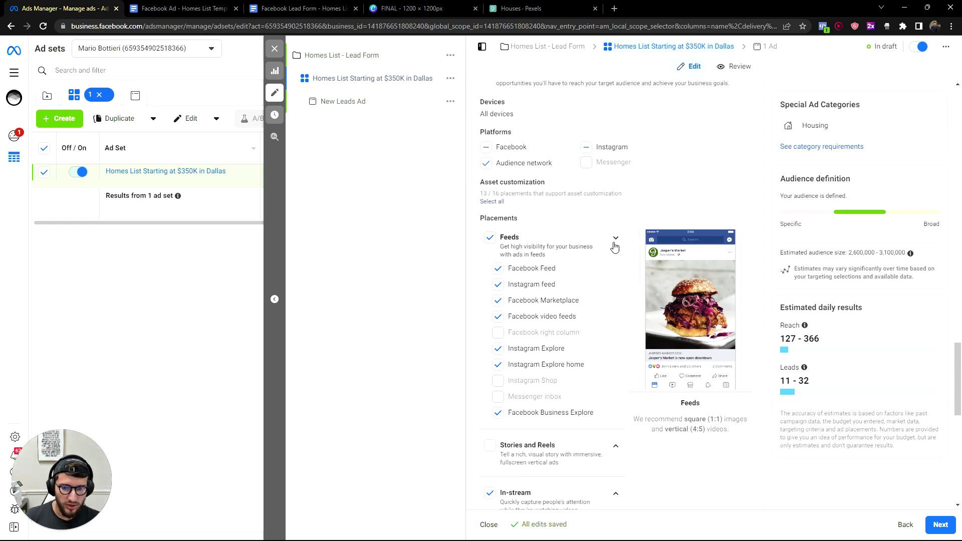
scroll(516, 321, "down", 3)
left_click(490, 390)
left_click(489, 448)
scroll(515, 379, "down", 4)
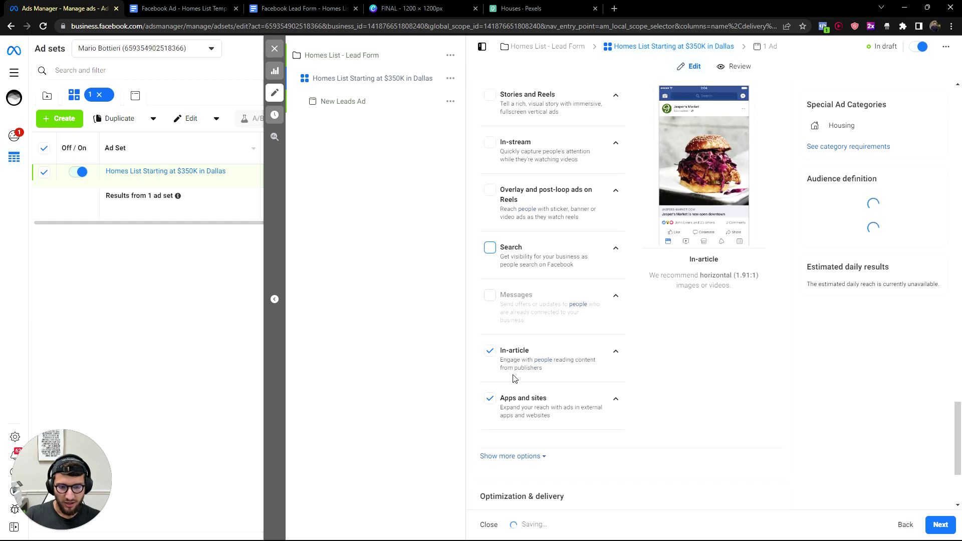
left_click(490, 351)
left_click(491, 399)
Limit Feeds to Facebook Feed and Instagram feed by deselecting Business Explore, Instagram Explore home, Instagram Explore, Facebook video feeds and Marketplace.
scroll(596, 390, "up", 2)
scroll(596, 390, "up", 4)
left_click(498, 362)
left_click(497, 314)
left_click(497, 298)
left_click(497, 266)
left_click(497, 252)
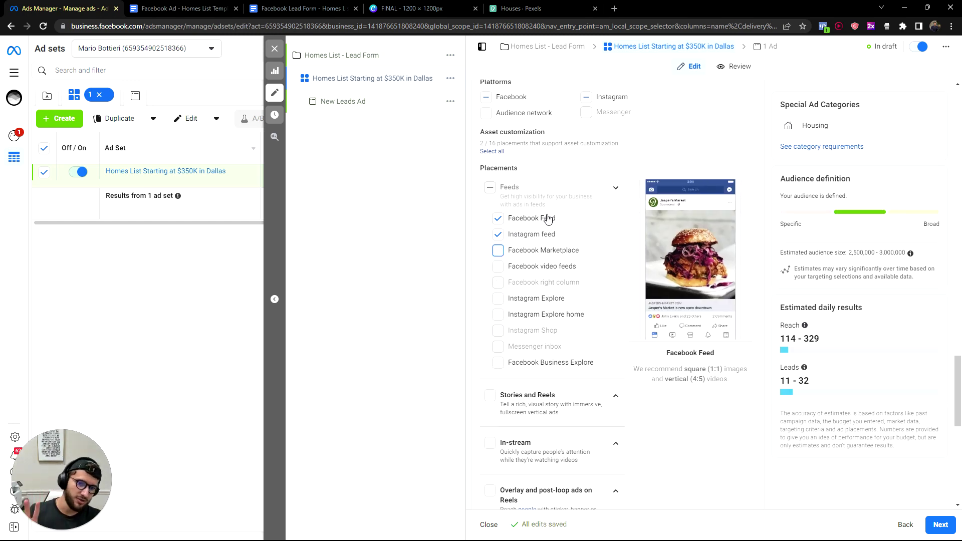
Open the New Leads Ad, switch to the Facebook Ad - Homes List Template document and copy its ad name text.
left_click(341, 102)
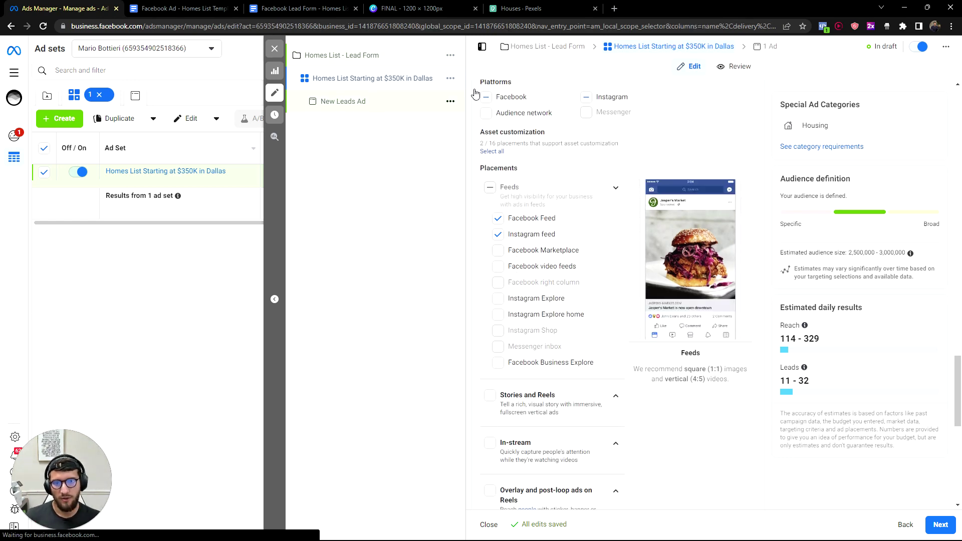
left_click(190, 6)
scroll(456, 301, "down", 10)
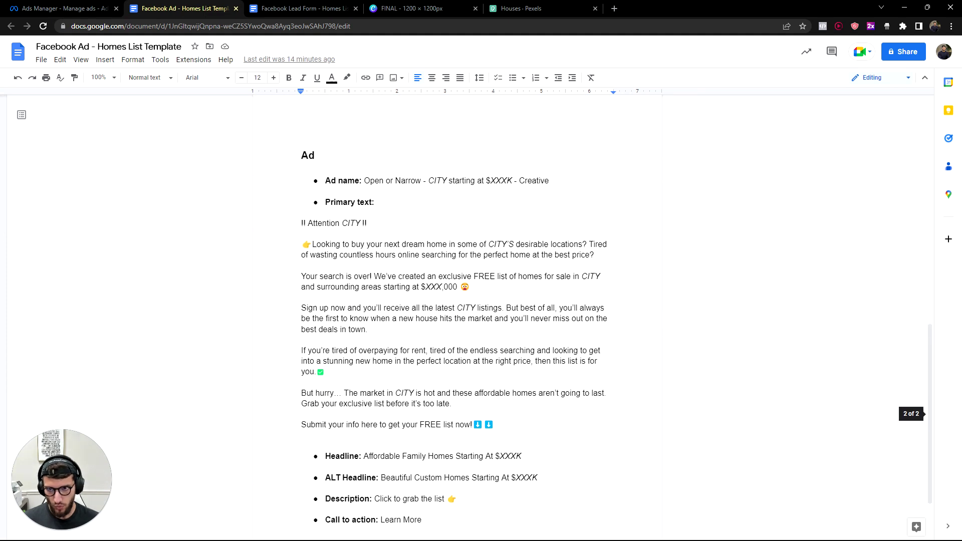
left_click_drag(549, 178, 364, 178)
key("ctrl+c")
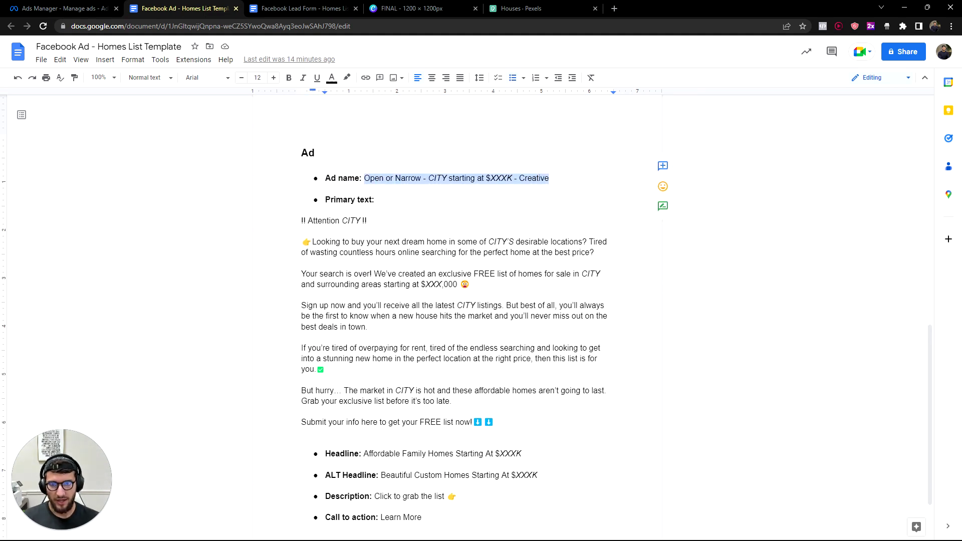
scroll(456, 300, "down", 2)
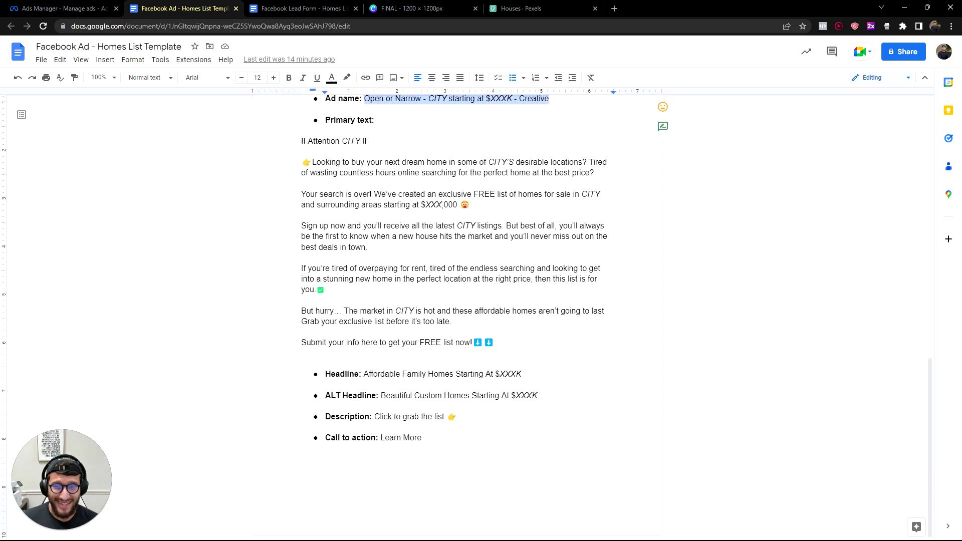
Back in Ads Manager, replace the ad's name with the copied "Open or Narrow - CITY starting at $XXXK - Creative".
left_click(58, 6)
left_click(501, 116)
key("ctrl+a")
key("ctrl+v")
left_click(491, 305)
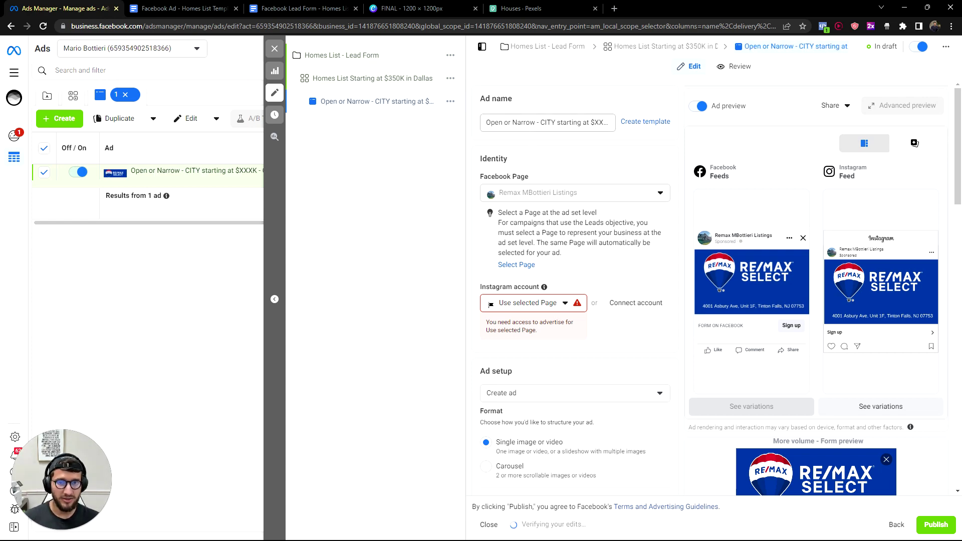
Fill in the ad name's placeholders, changing the city to Dallas and the price to $350K.
double_click(548, 122)
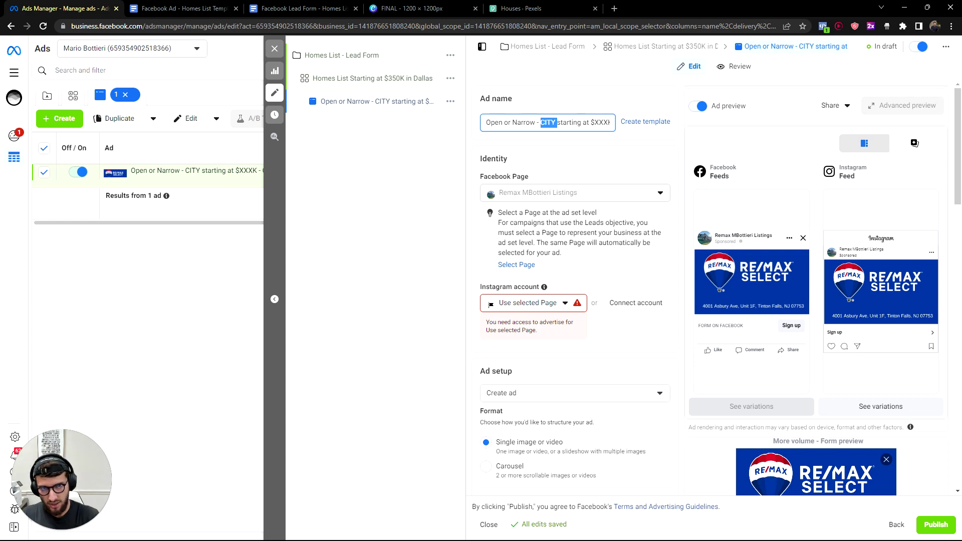
type("Dallas")
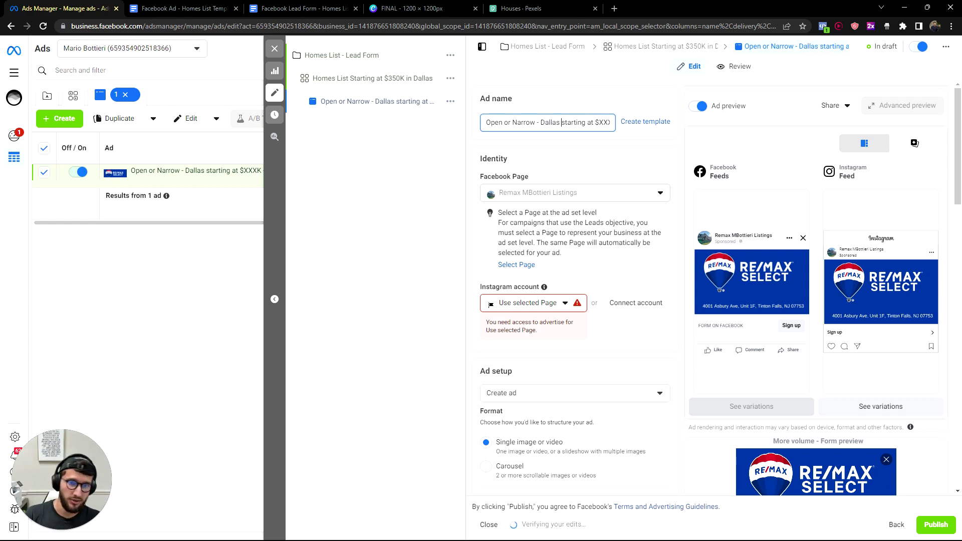
key("ctrl+Right")
key("ctrl+Right")
key("ctrl+Right")
key("Right")
key("shift+End")
key("shift+Left")
key("shift+Left")
key("shift+Left")
key("shift+Left")
key("shift+Left")
key("shift+Left")
key("shift+Left")
key("shift+Left")
key("shift+Left")
key("shift+Left")
key("shift+Left")
key("shift+Left")
key("shift+Left")
type("350")
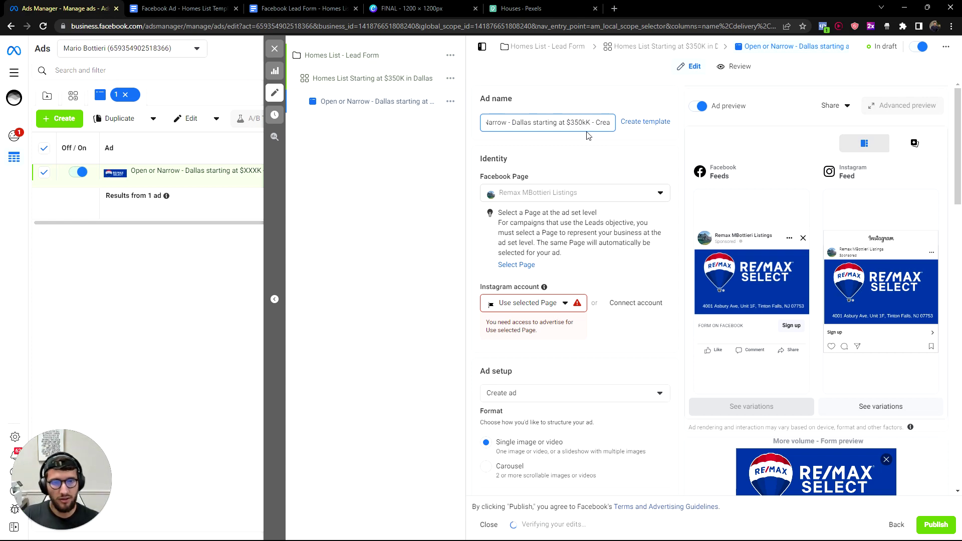
Replace the word "Creative" at the end of the ad name with "4 pics".
key("End")
key("ctrl+shift+Left")
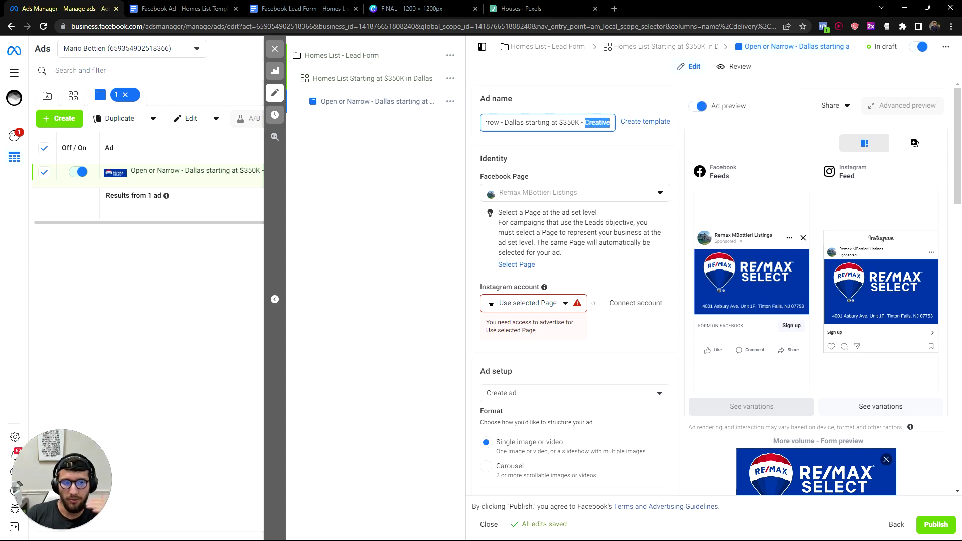
type("4 pics")
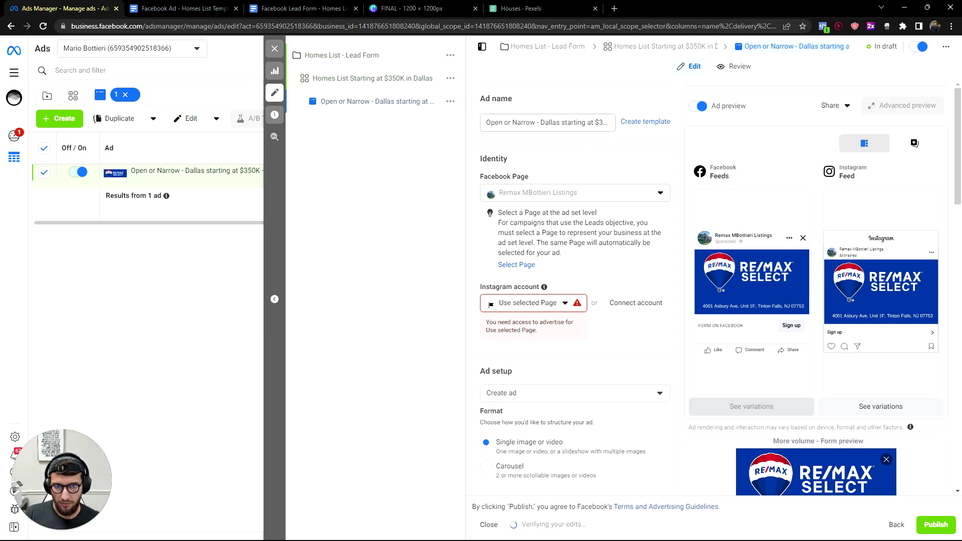
Select the agent's Instagram account for the ad's identity instead of the selected Page.
scroll(494, 192, "down", 3)
left_click(517, 155)
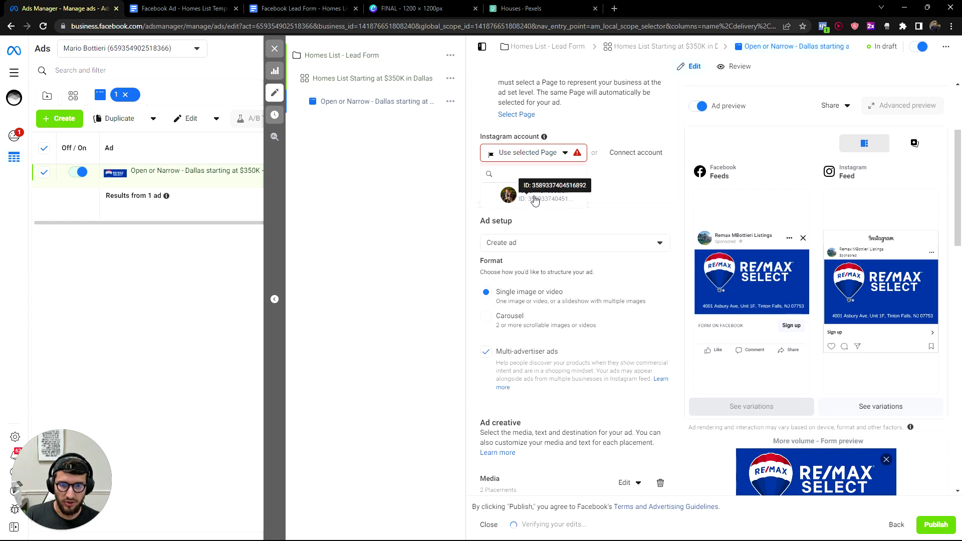
left_click(570, 204)
scroll(552, 211, "up", 1)
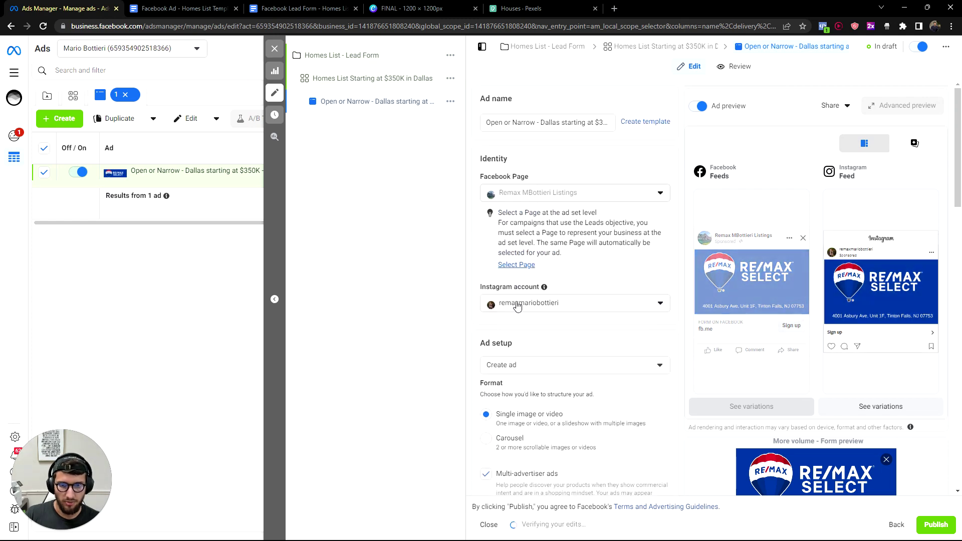
Review the ad's identity, format and creative settings, and remove the RE/MAX Select image from the ad creative's media.
scroll(526, 276, "down", 3)
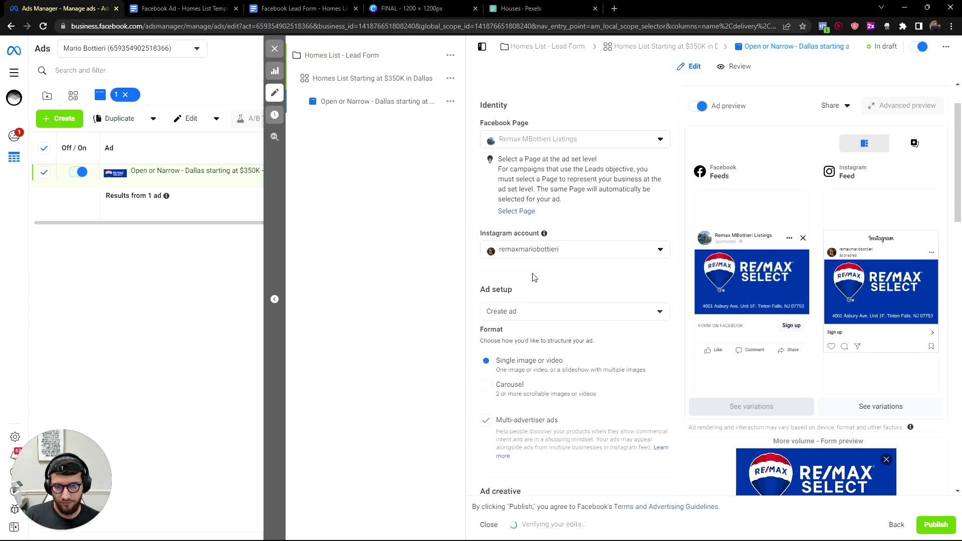
scroll(554, 277, "up", 2)
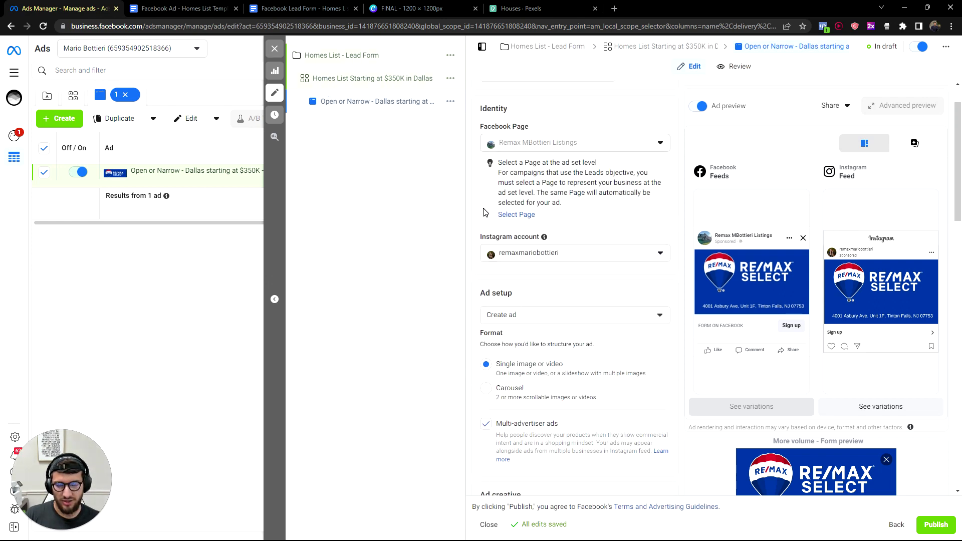
scroll(551, 221, "down", 3)
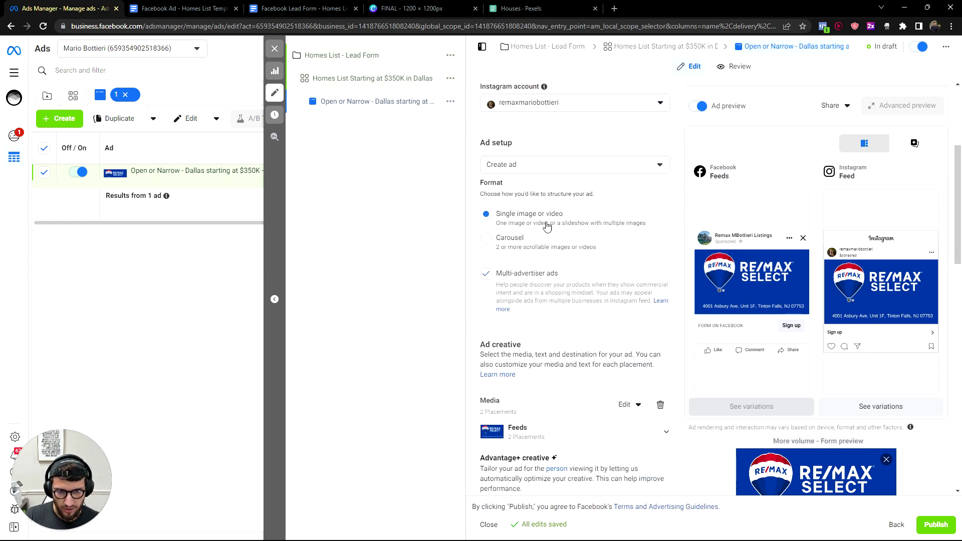
scroll(501, 275, "down", 3)
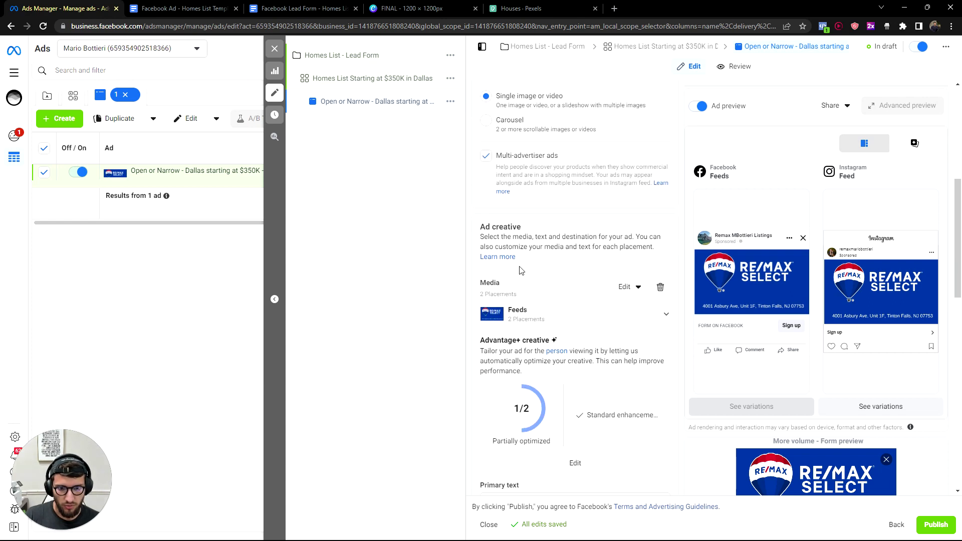
scroll(539, 218, "up", 7)
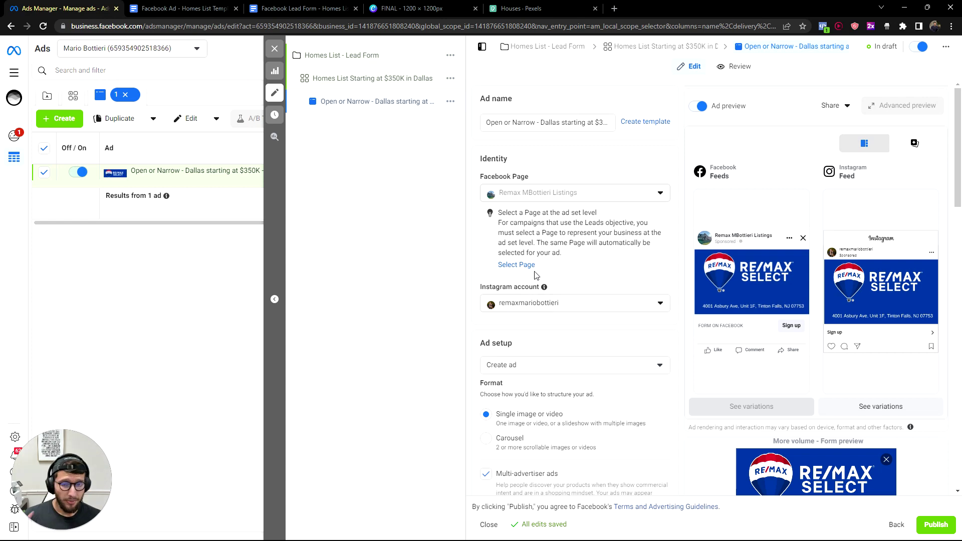
scroll(539, 275, "down", 4)
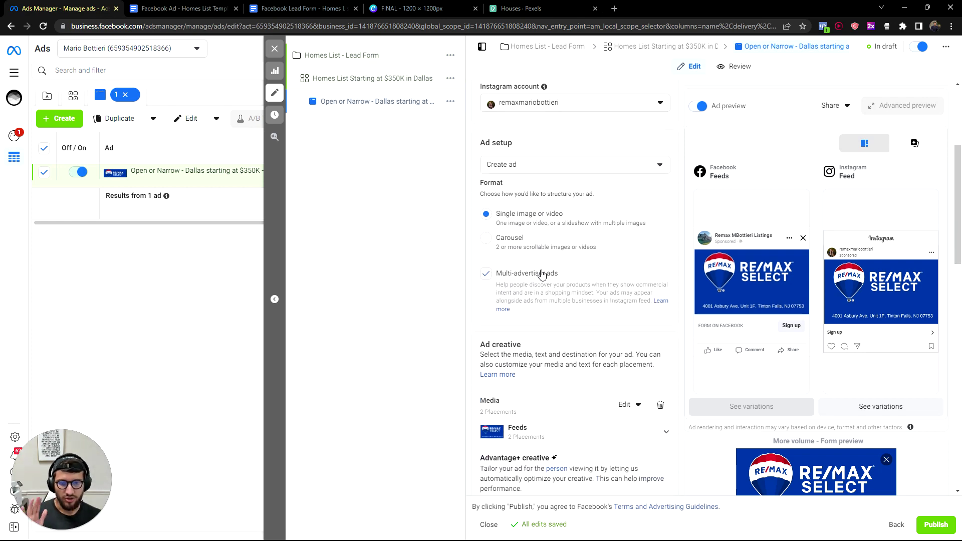
scroll(541, 274, "down", 4)
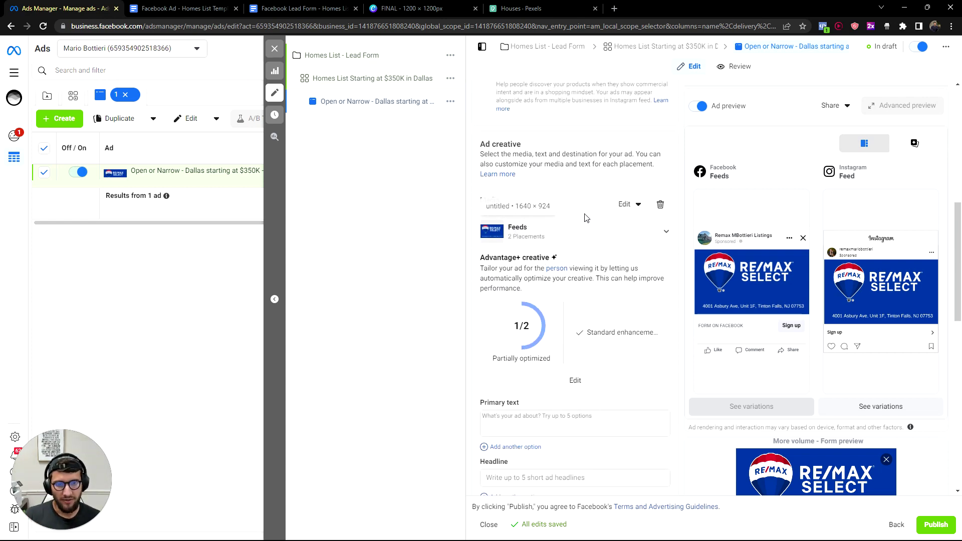
left_click(660, 205)
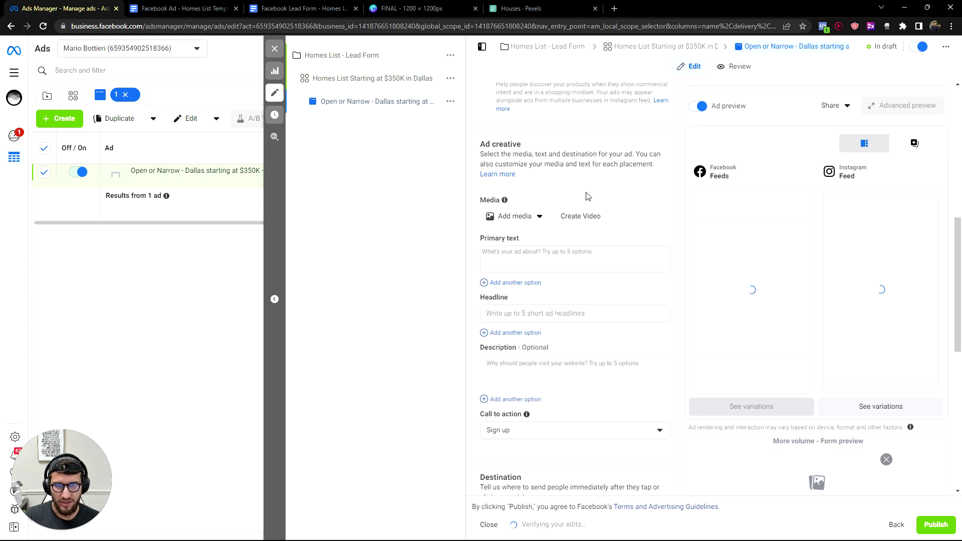
Examine the four-photo home collage in the Canva design FINAL and browse the Houses photo collection on Pexels for suitable images.
left_click(407, 6)
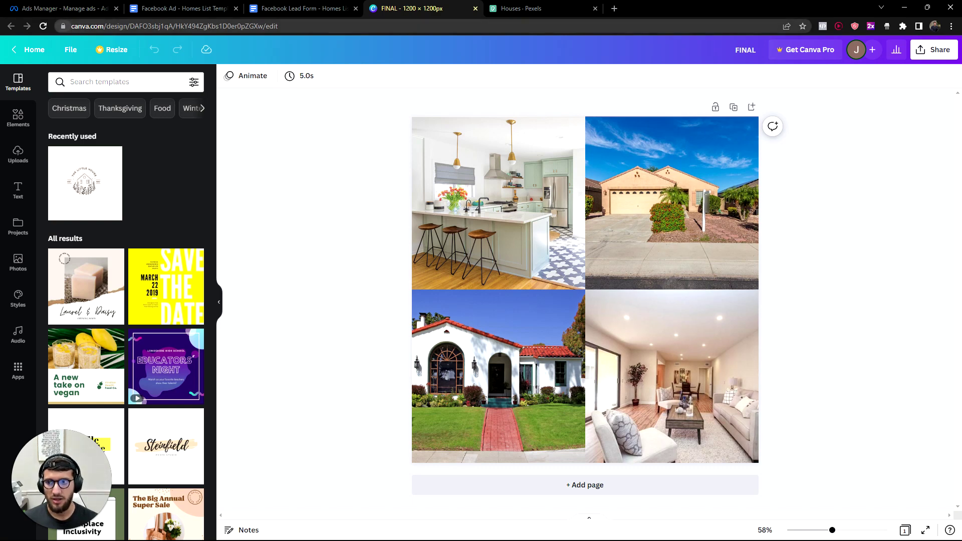
left_click(87, 26)
left_click(521, 8)
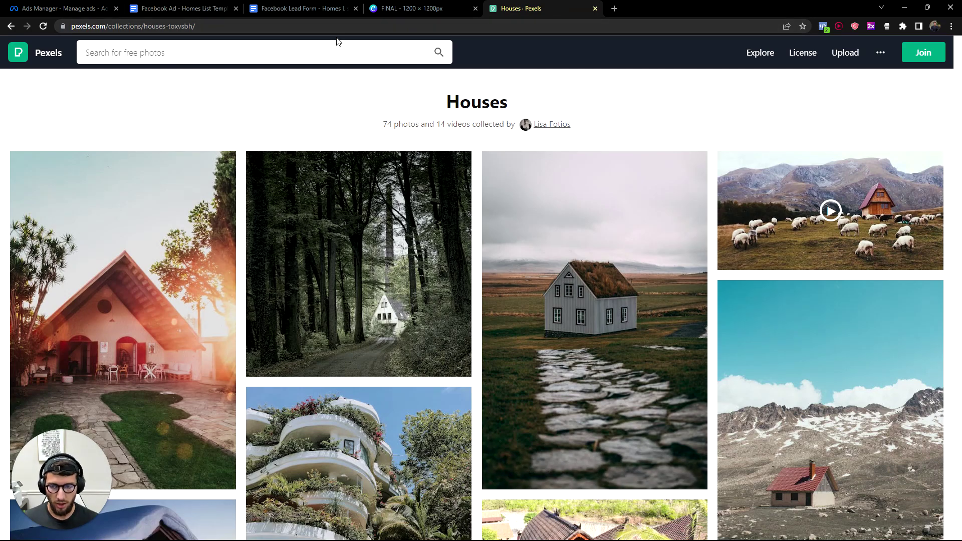
scroll(445, 273, "down", 9)
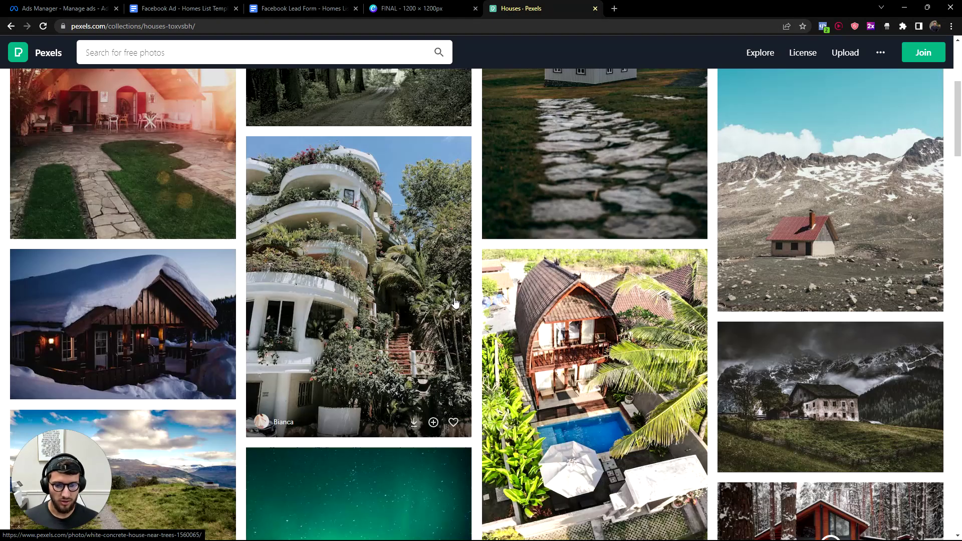
scroll(455, 288, "down", 20)
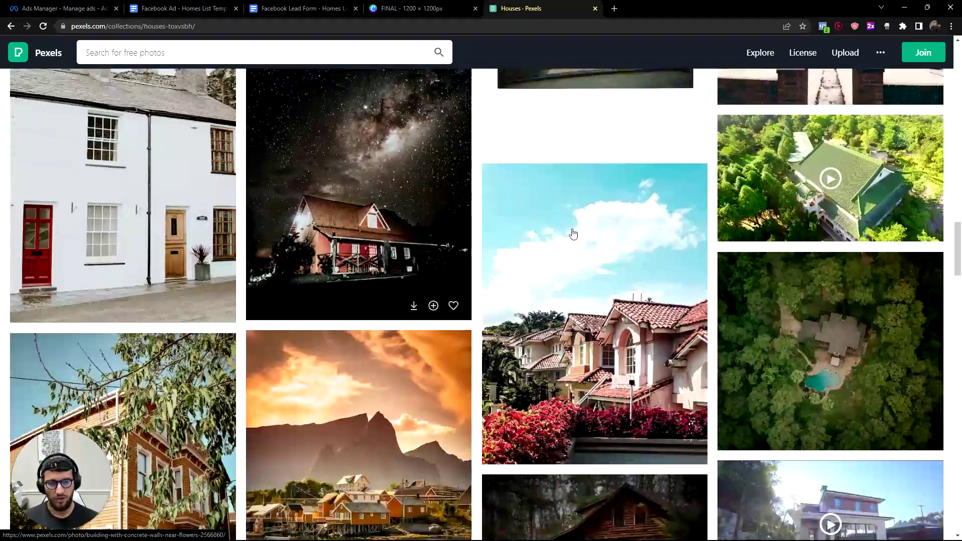
scroll(573, 234, "down", 5)
mouse_move(546, 234)
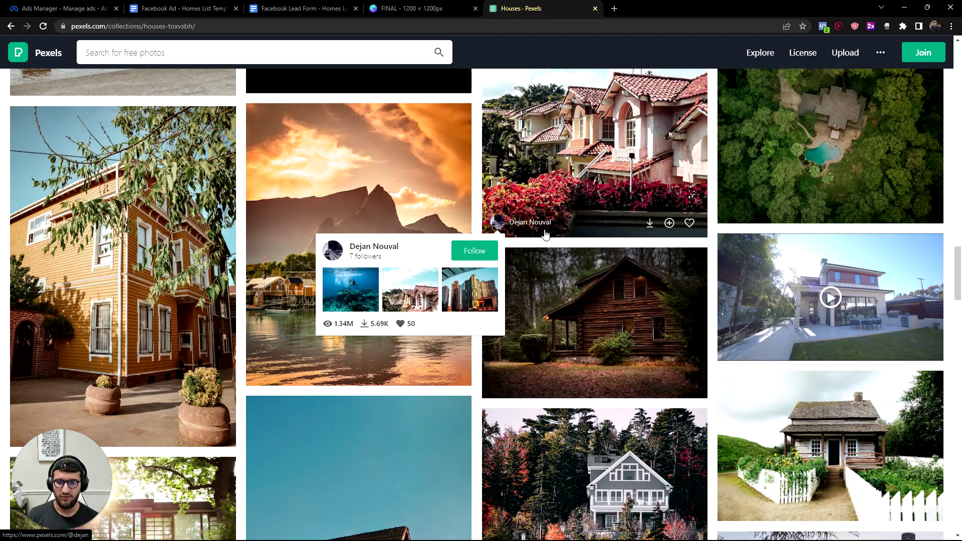
scroll(412, 245, "down", 2)
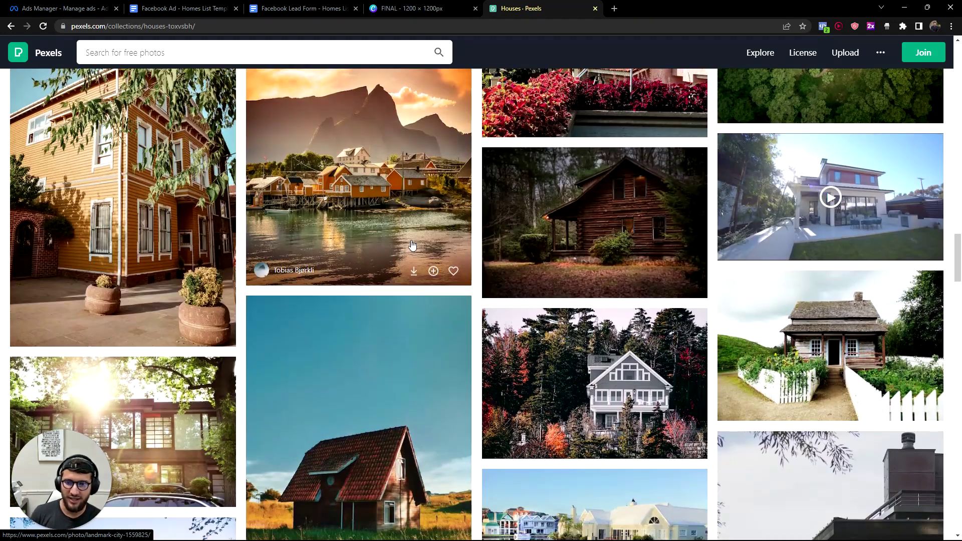
scroll(391, 233, "down", 3)
scroll(372, 232, "up", 4)
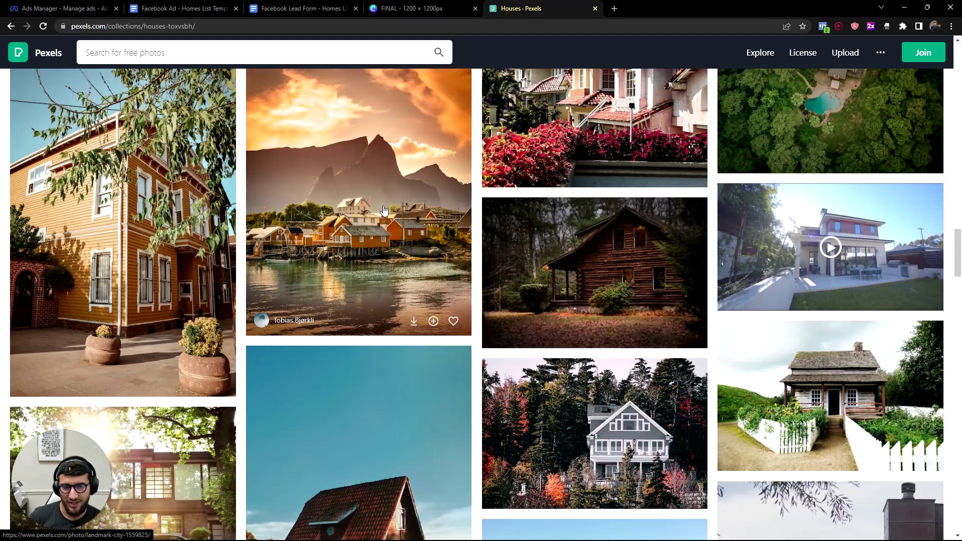
scroll(407, 255, "down", 4)
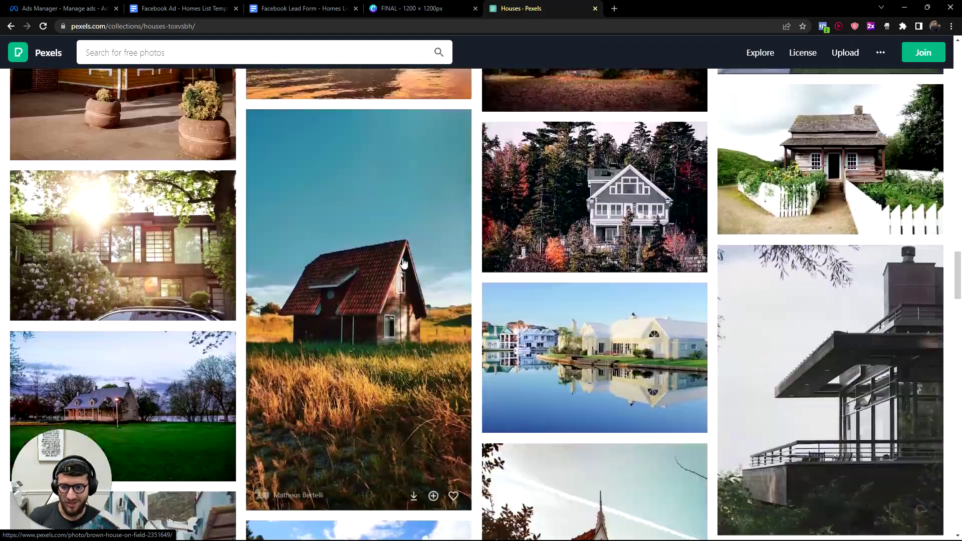
scroll(405, 263, "down", 7)
scroll(451, 270, "up", 10)
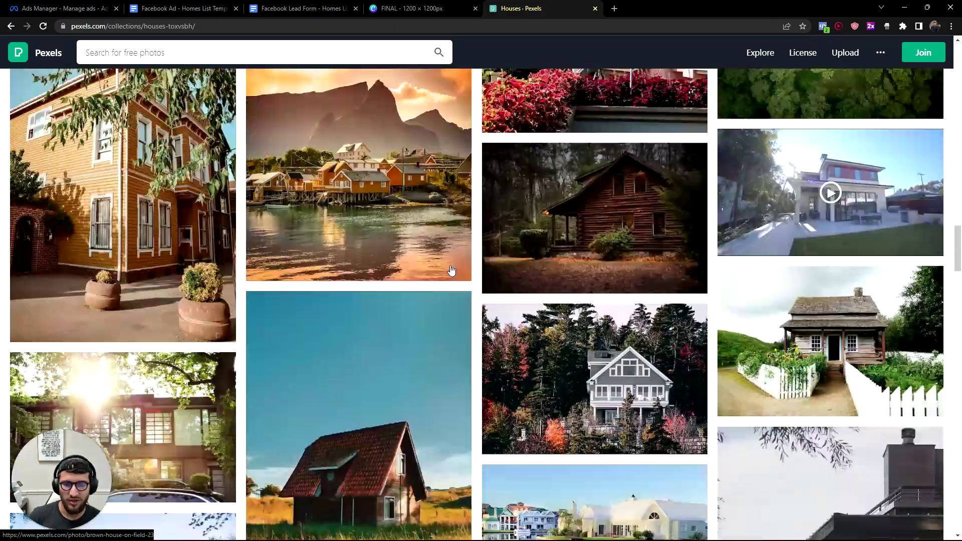
scroll(451, 271, "up", 10)
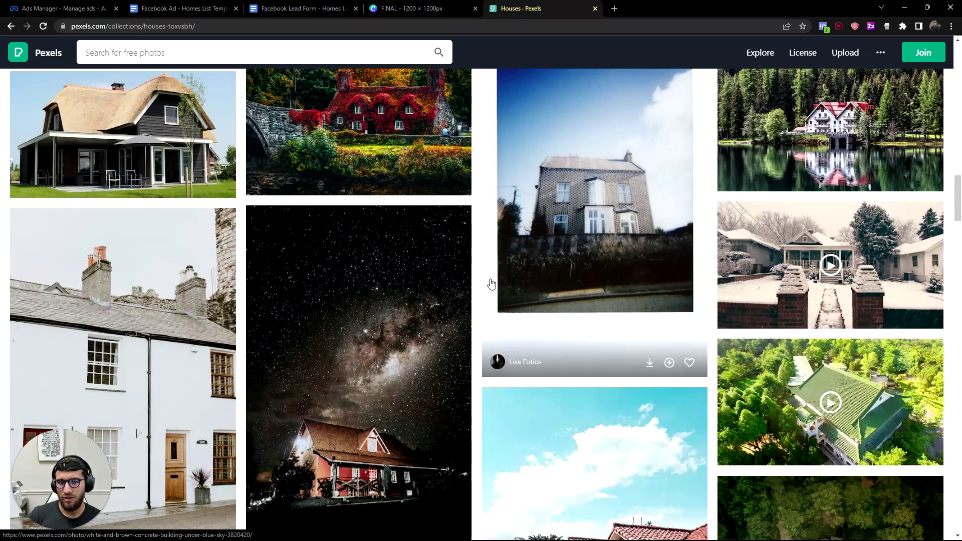
scroll(491, 284, "up", 8)
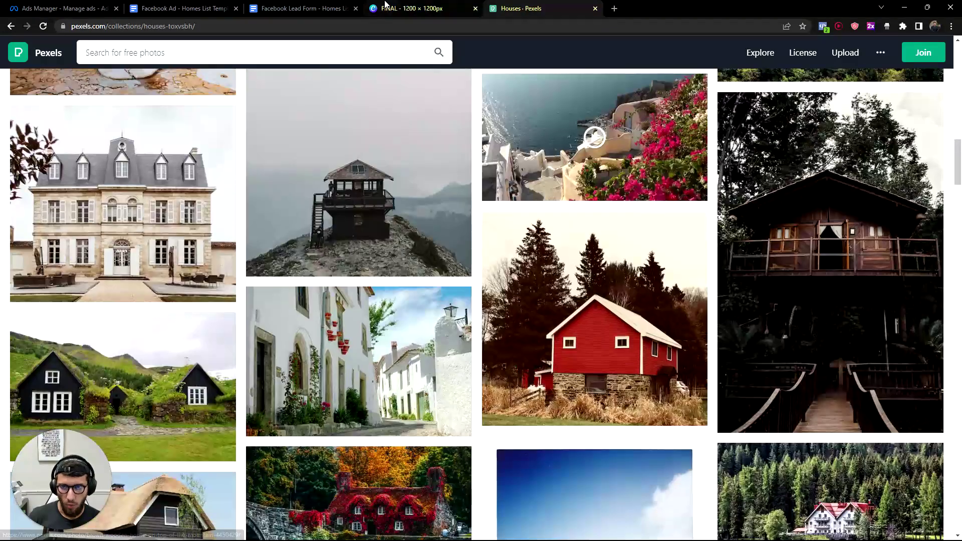
Return to the Canva design to compare its kitchen, exterior and living room photos, and open the Facebook Lead Form - Homes List Template document.
key("ctrl+shift+Tab")
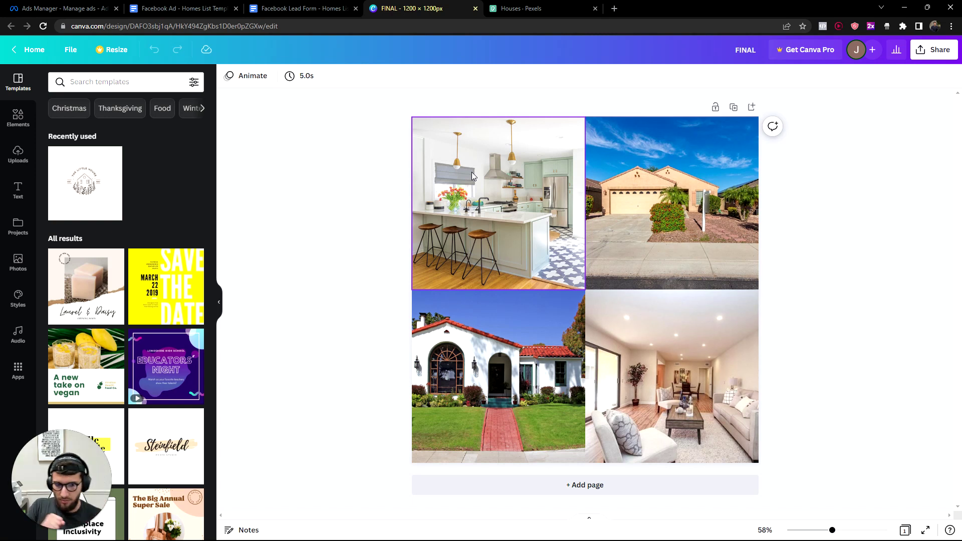
left_click_drag(827, 200, 430, 416)
left_click(843, 290)
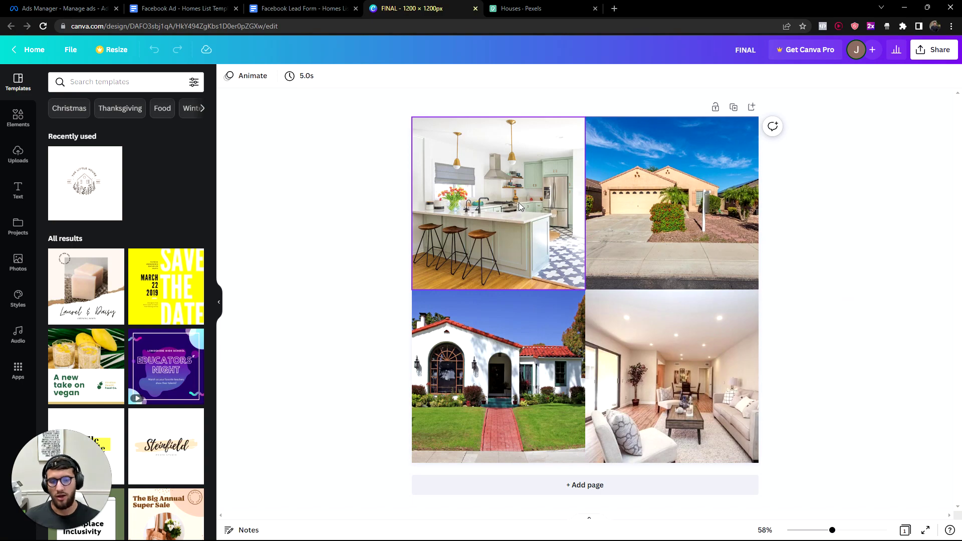
left_click(521, 8)
left_click(401, 8)
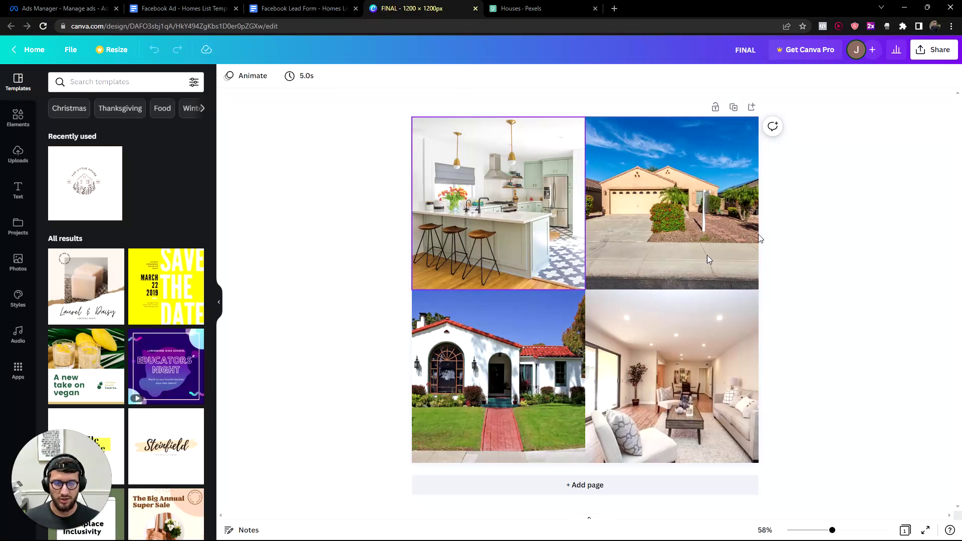
left_click(321, 8)
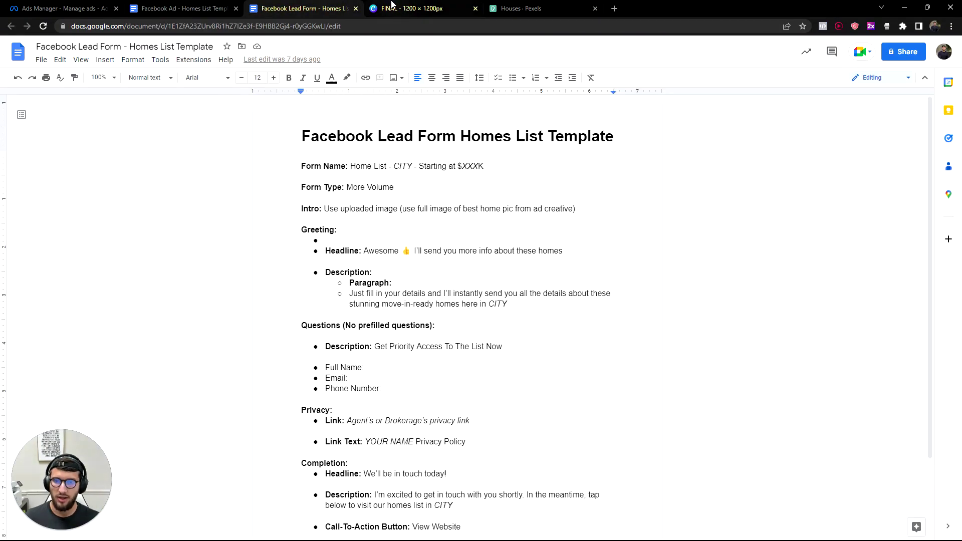
Compare the Canva four-photo home collage with the ad copy template and the ad's format and creative sections in Ads Manager.
left_click(398, 8)
left_click_drag(894, 171, 419, 421)
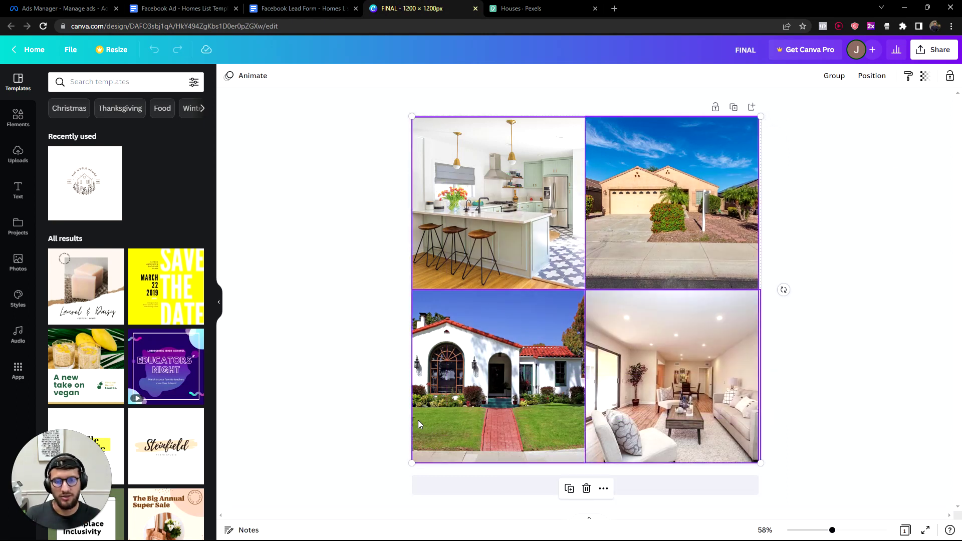
left_click(185, 8)
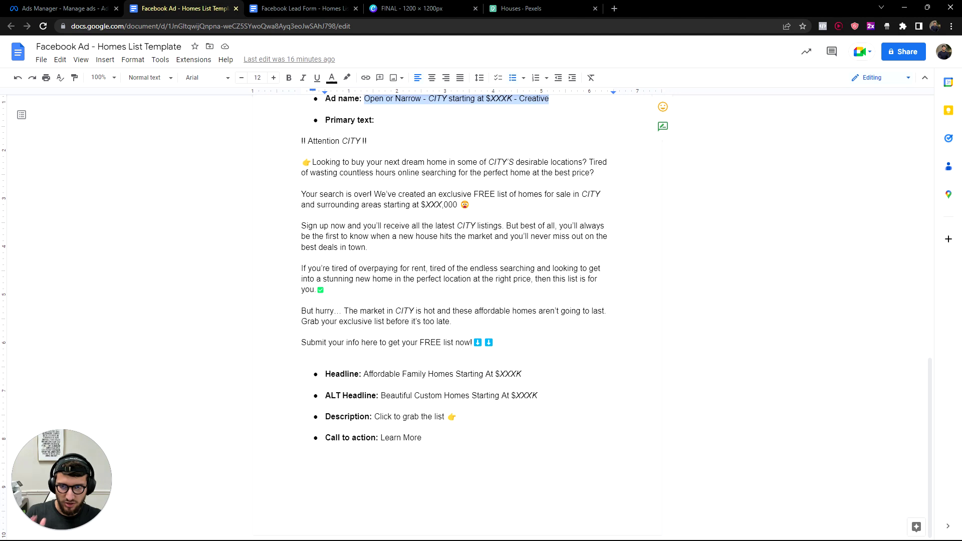
key("ctrl+shift+Tab")
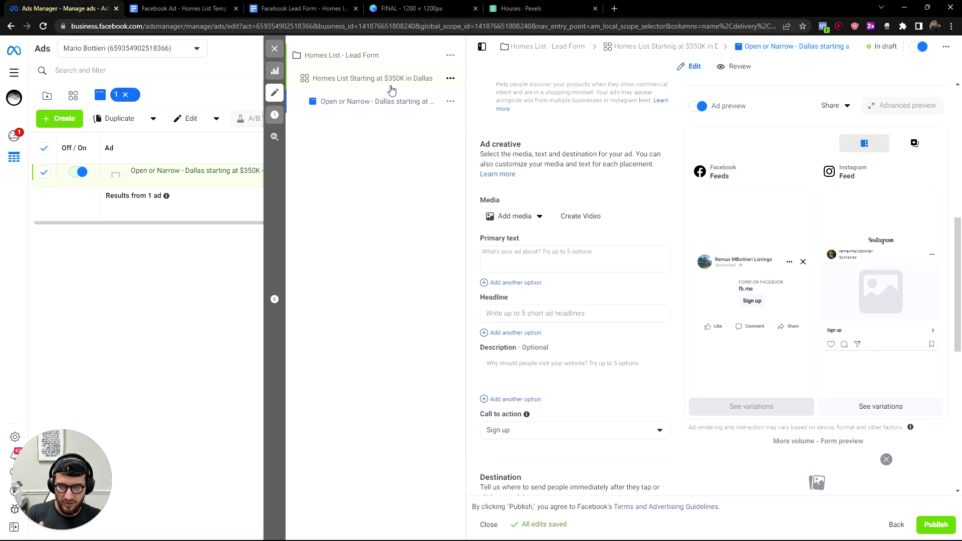
left_click(441, 8)
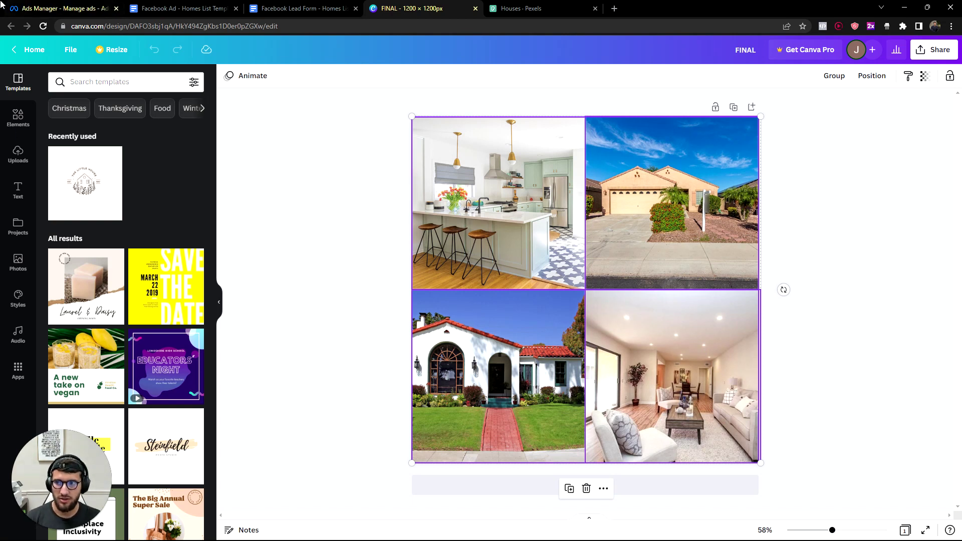
left_click(60, 8)
scroll(511, 220, "up", 2)
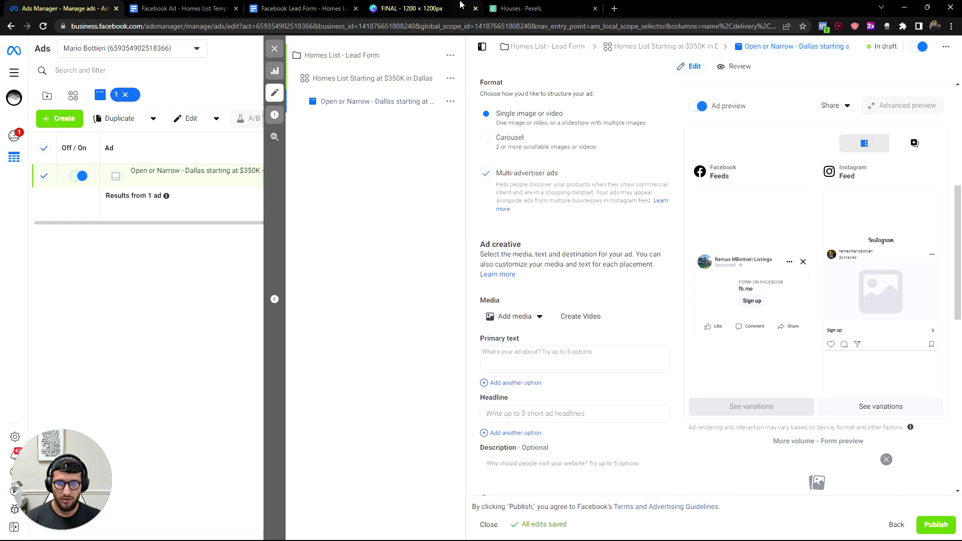
Switch to Canva, rename the four-photo collage design as TEST and download it as a PNG.
left_click(438, 8)
left_click(929, 53)
left_click(746, 50)
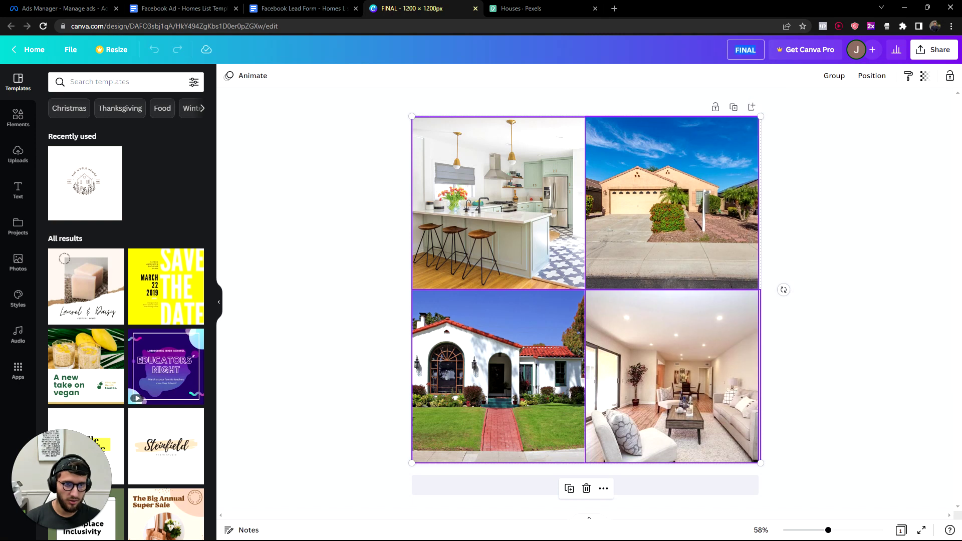
type("TEST")
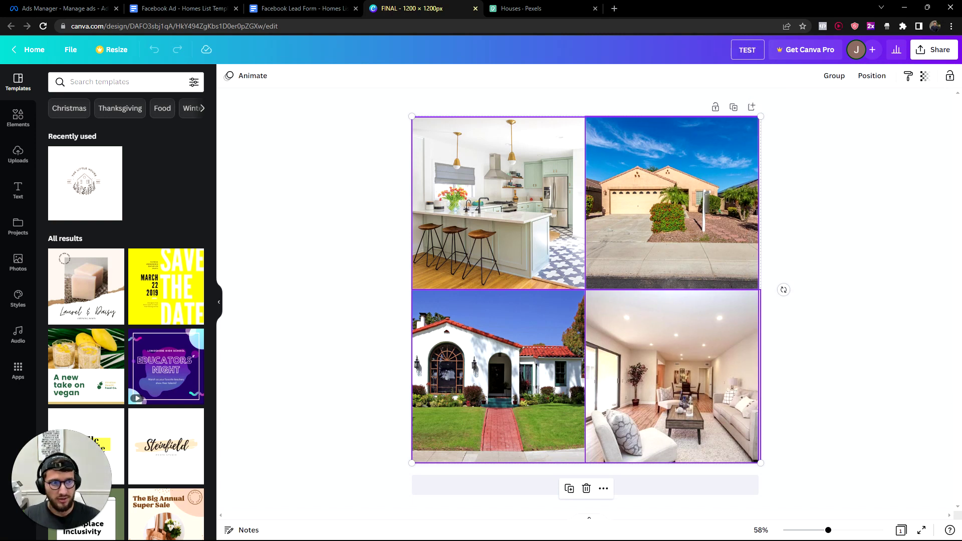
left_click(920, 50)
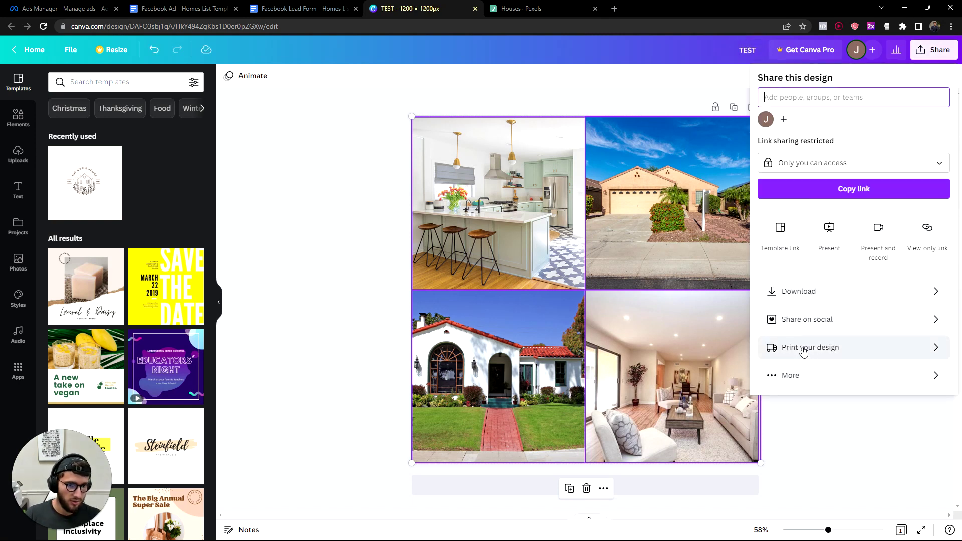
left_click(786, 292)
left_click(800, 257)
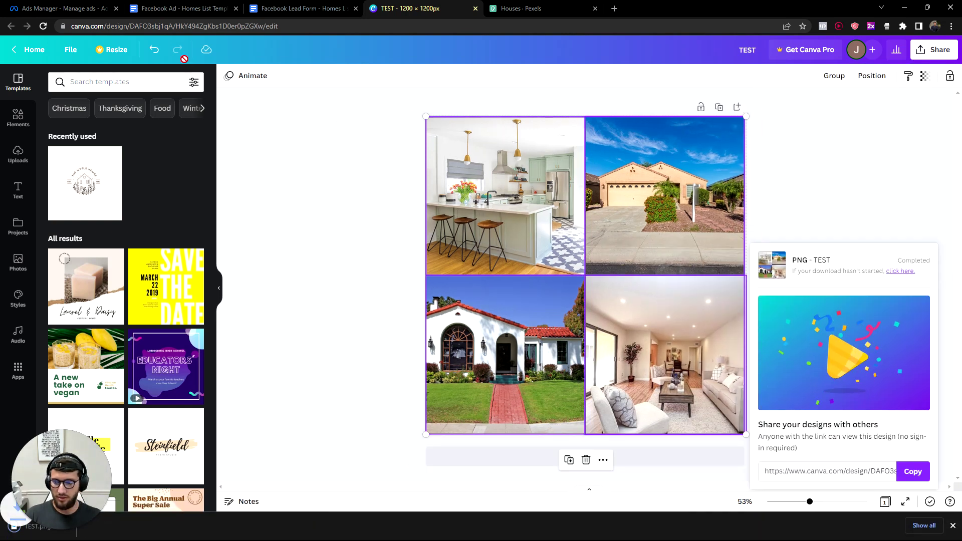
Switch to Ads Manager and upload the TEST image from the Downloads folder to the ad creative's media.
left_click(63, 8)
left_click(508, 275)
left_click(504, 287)
left_click(755, 140)
left_click(55, 129)
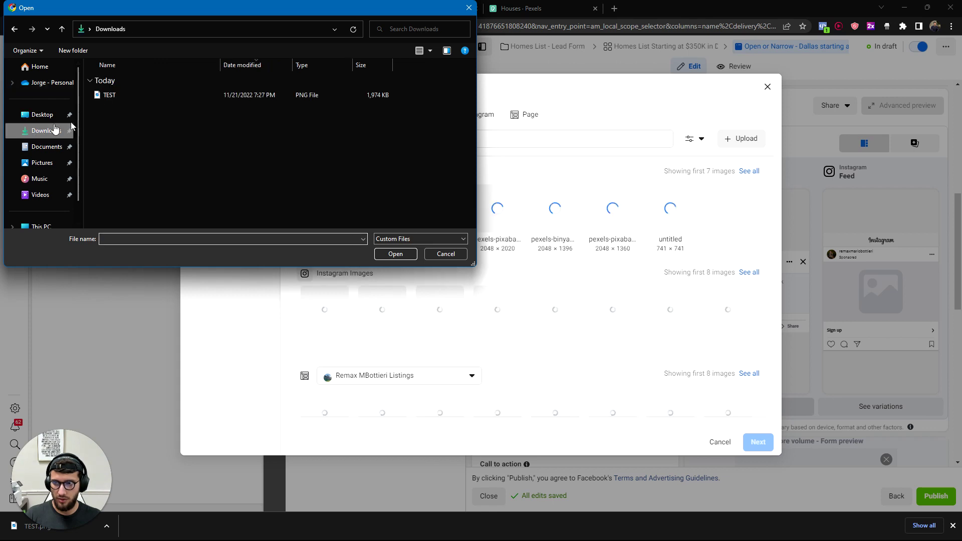
double_click(124, 96)
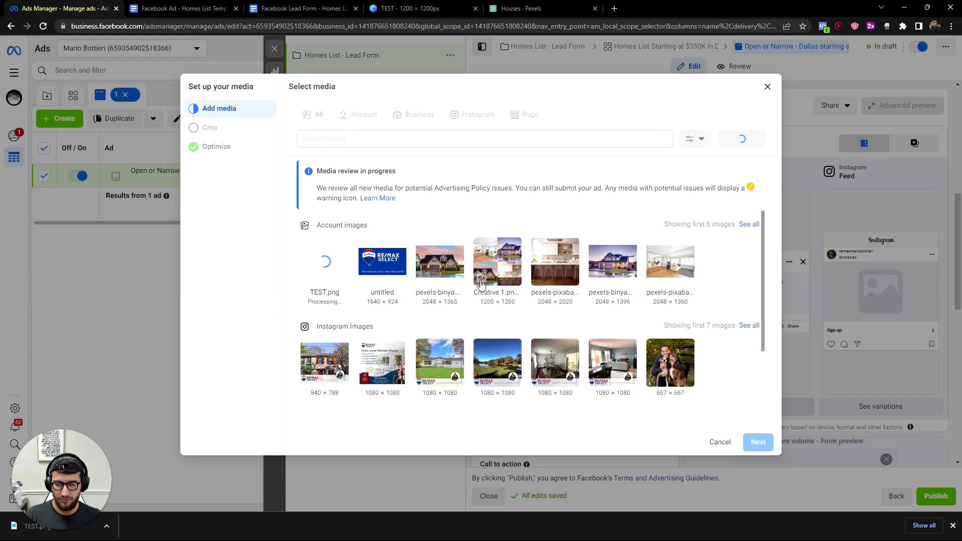
Use TEST.png as the ad's media, accepting the default crop and keeping standard enhancements on.
left_click(327, 266)
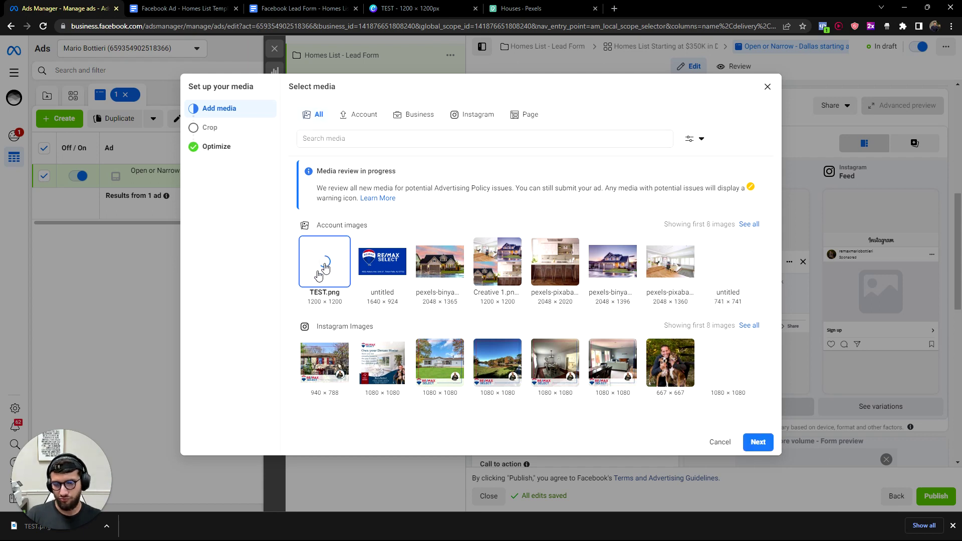
left_click(751, 444)
left_click(752, 443)
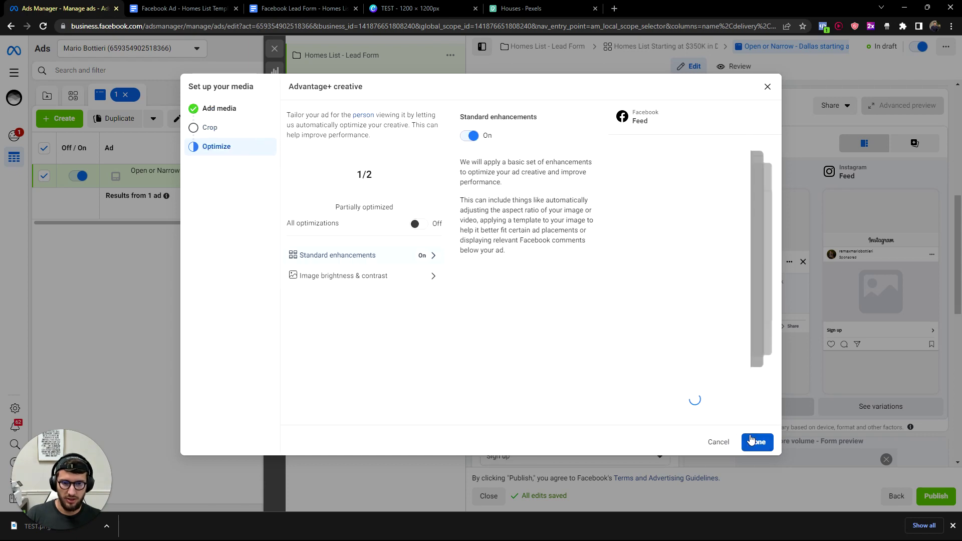
left_click(757, 443)
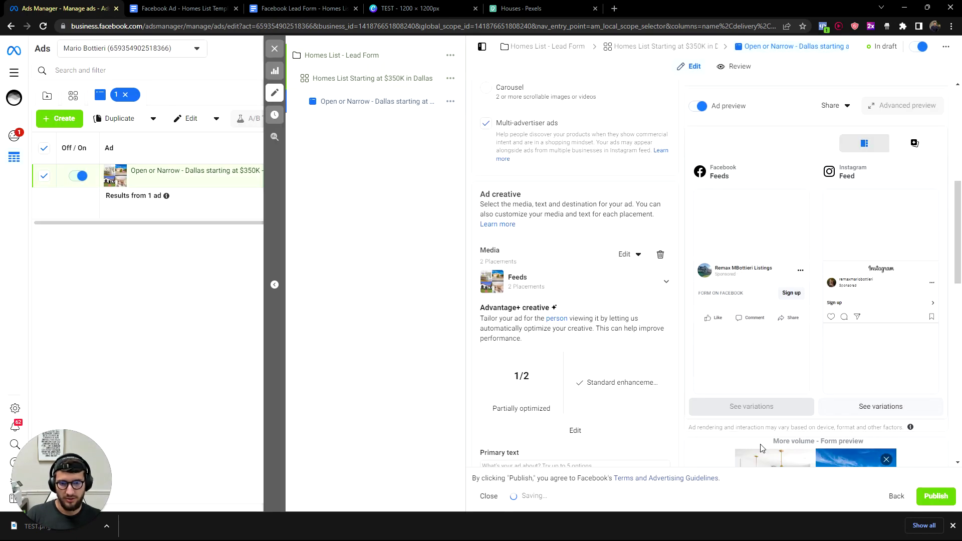
Copy the full primary text from the Facebook Ad - Homes List Template document into the ad's primary text.
scroll(556, 267, "down", 1)
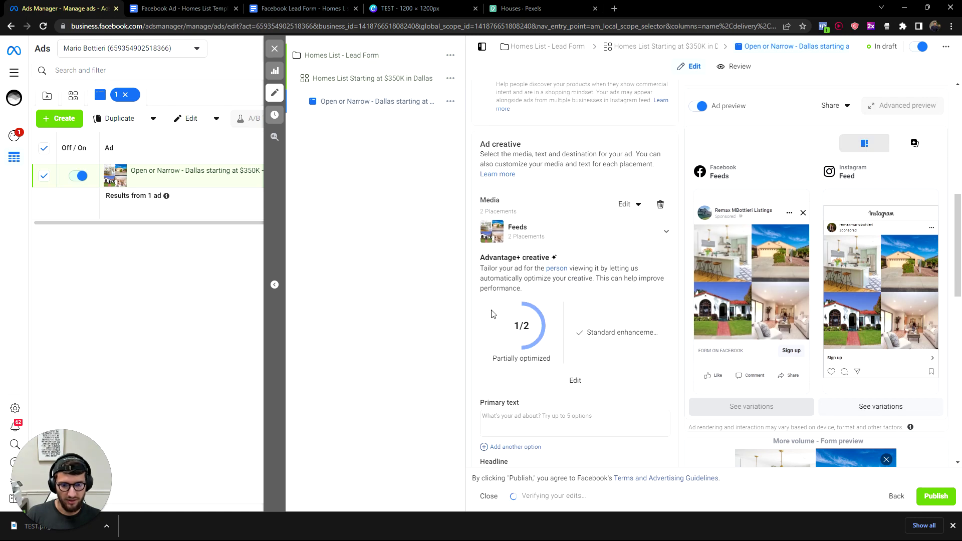
scroll(533, 282, "down", 5)
scroll(560, 219, "up", 2)
scroll(559, 219, "down", 3)
left_click(197, 6)
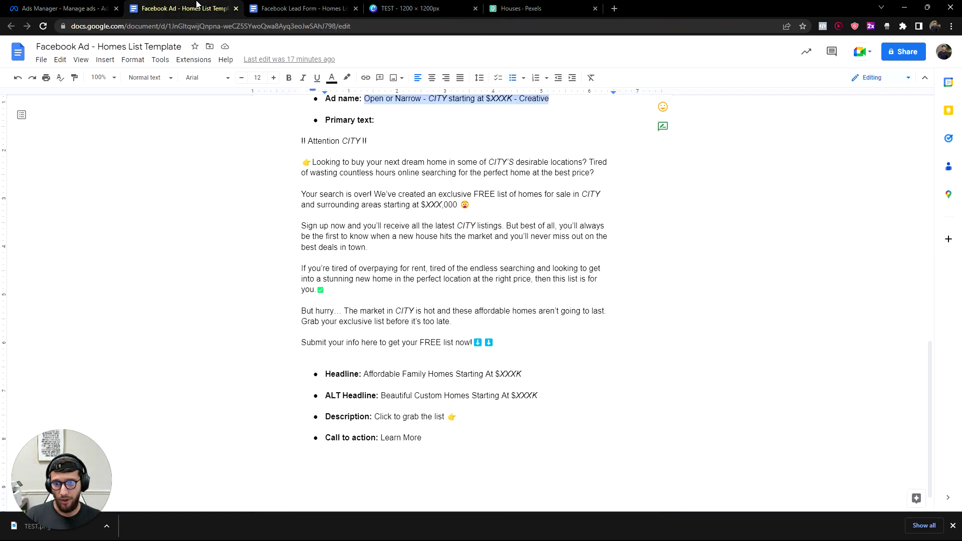
left_click_drag(495, 343, 327, 150)
key("ctrl+c")
left_click(62, 8)
left_click(517, 251)
key("ctrl+v")
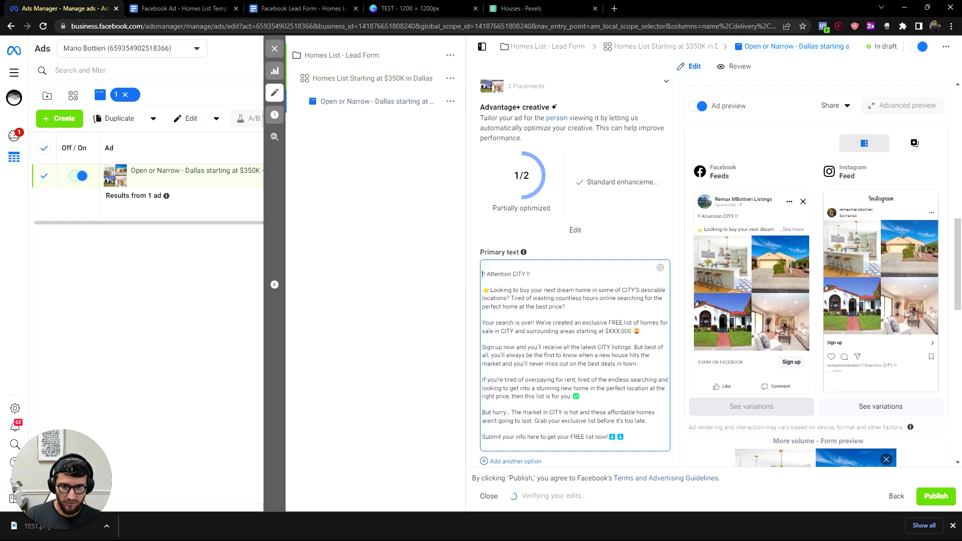
Replace the city placeholders with Dallas in the primary text's greeting, dream home question and "homes for sale" sentence.
double_click(519, 266)
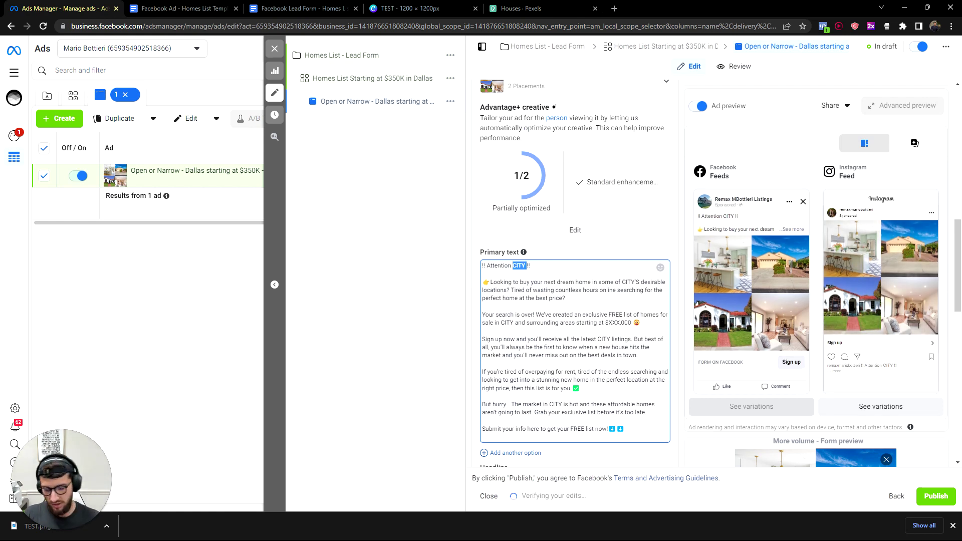
type("Dallas")
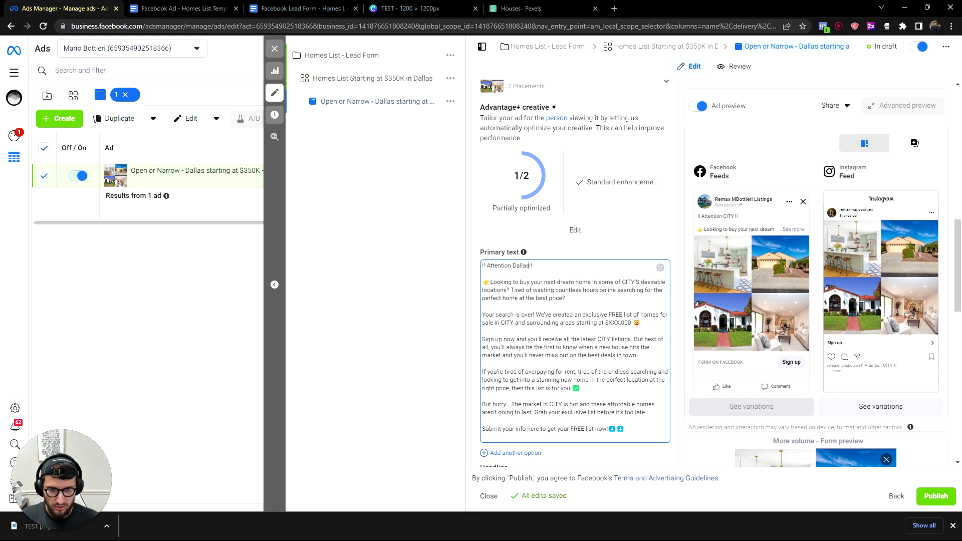
double_click(521, 266)
key("ctrl+c")
double_click(631, 282)
key("ctrl+v")
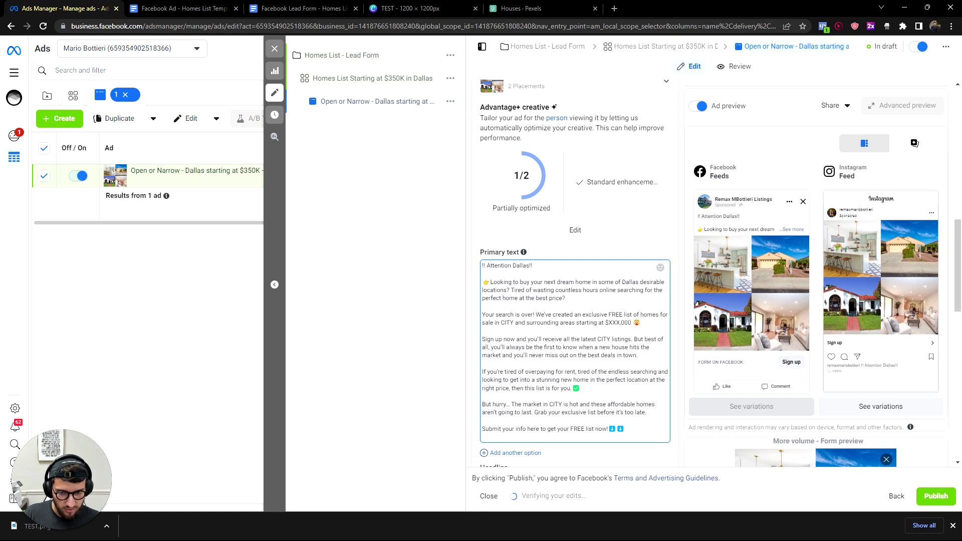
double_click(507, 323)
key("ctrl+v")
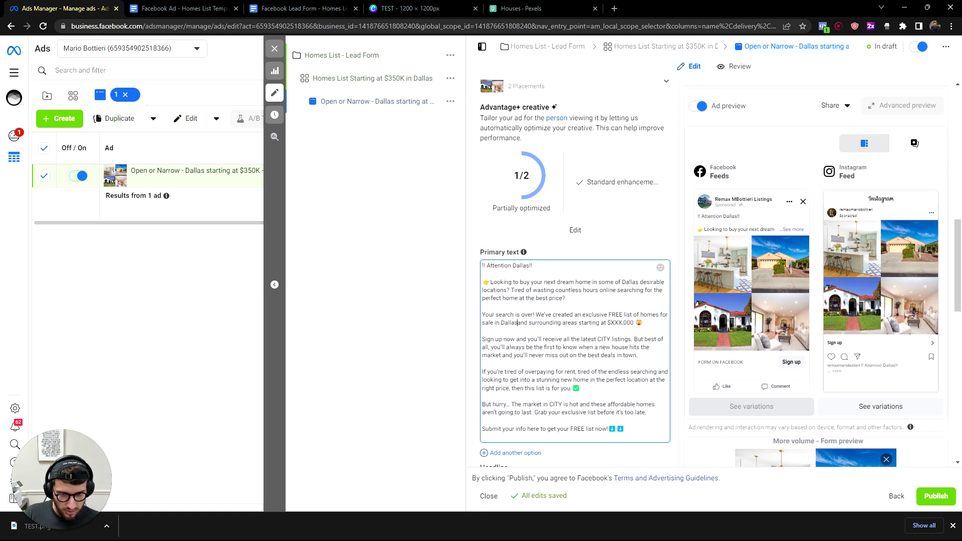
Set the starting price in the primary text to $350,000.
left_click(623, 322)
key("BackSpace")
key("BackSpace")
key("BackSpace")
type("350")
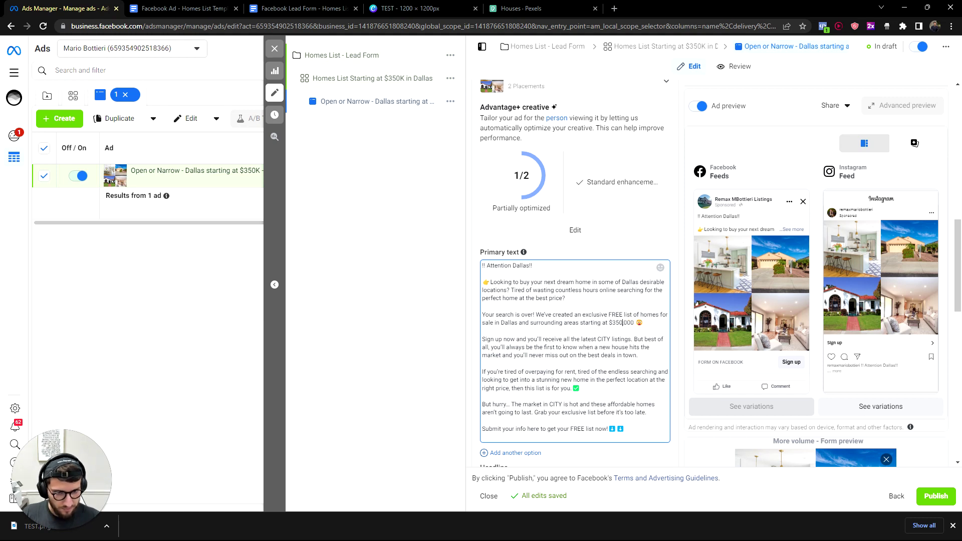
Replace the city placeholders with Dallas in the primary text's "latest listings" and "market is hot" sentences.
double_click(603, 339)
key("ctrl+v")
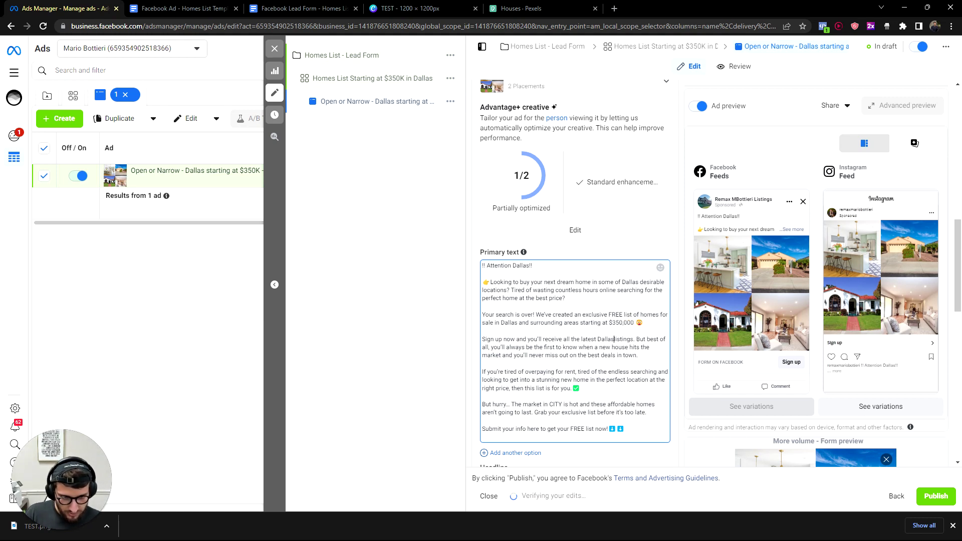
double_click(557, 404)
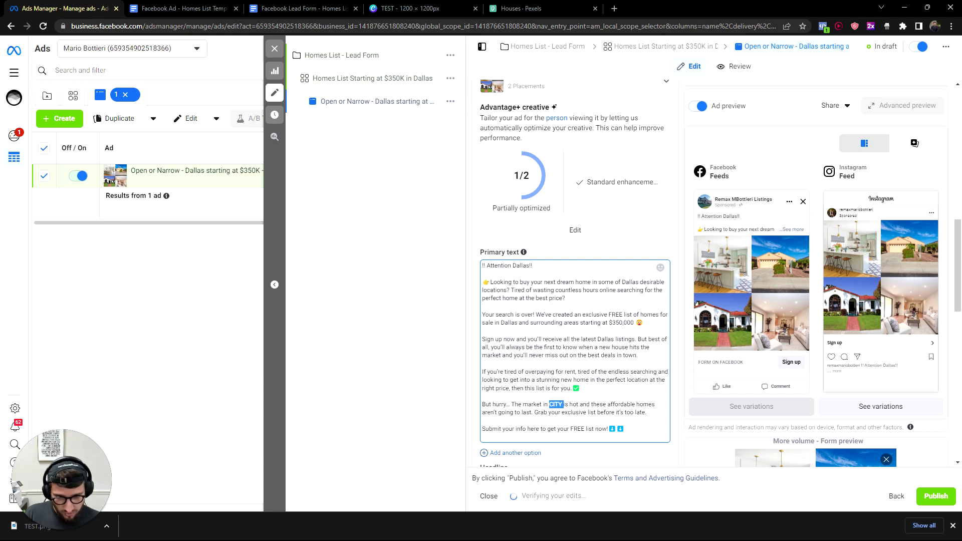
key("ctrl+v")
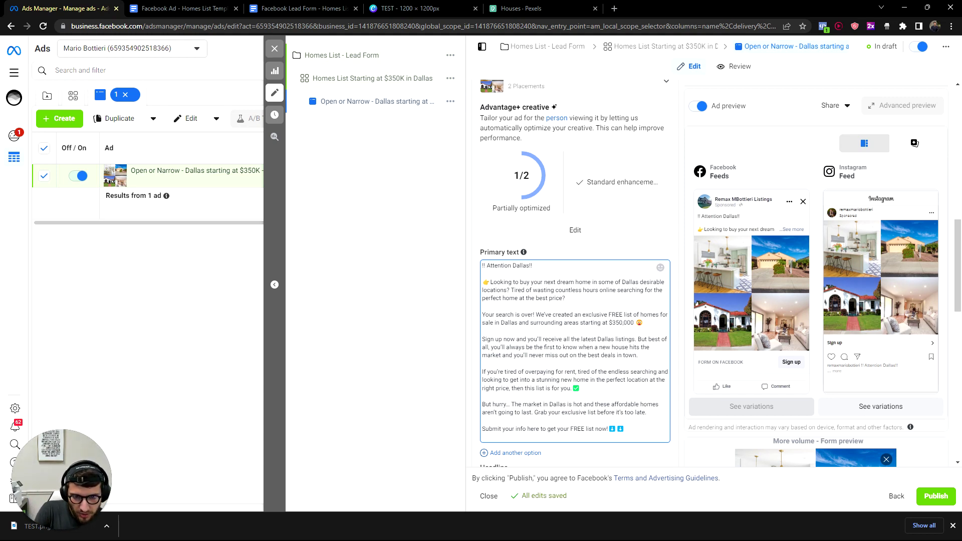
Review the wording of the finished primary text and the headline, description and call-to-action settings below it.
left_click_drag(576, 405, 604, 405)
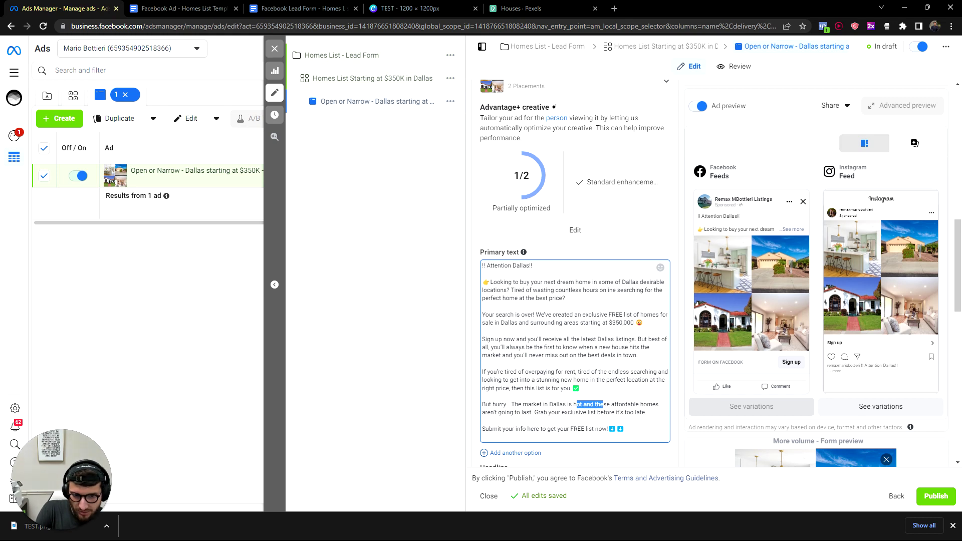
left_click_drag(639, 356, 482, 306)
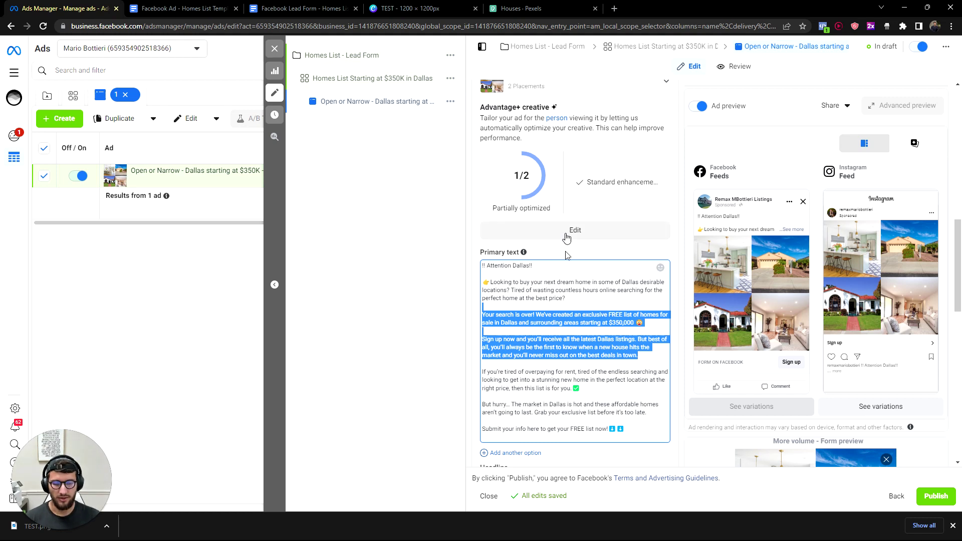
scroll(575, 251, "down", 2)
scroll(574, 251, "up", 1)
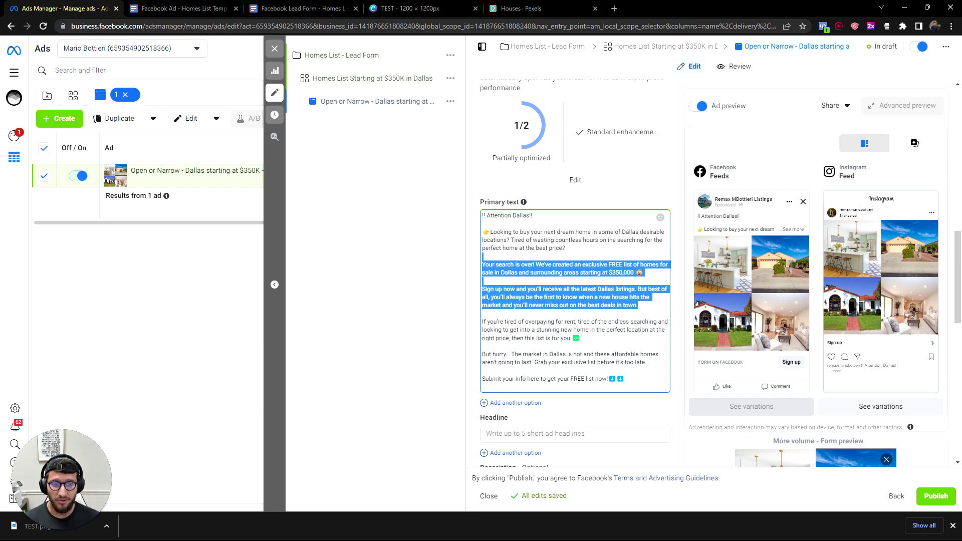
scroll(575, 300, "down", 5)
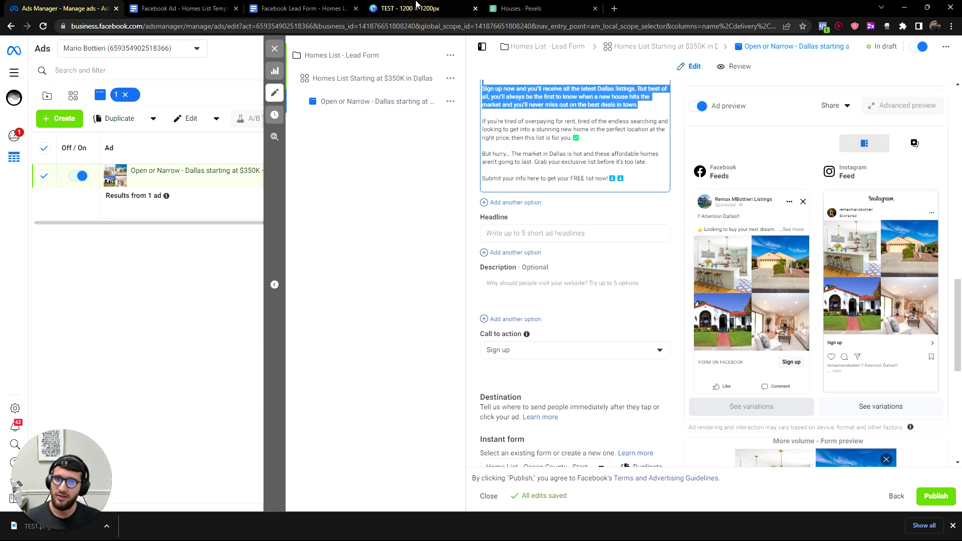
Copy the template headline "Affordable Family Homes Starting At $XXXK" from the ad template document into the ad's headline.
left_click(337, 8)
left_click(182, 8)
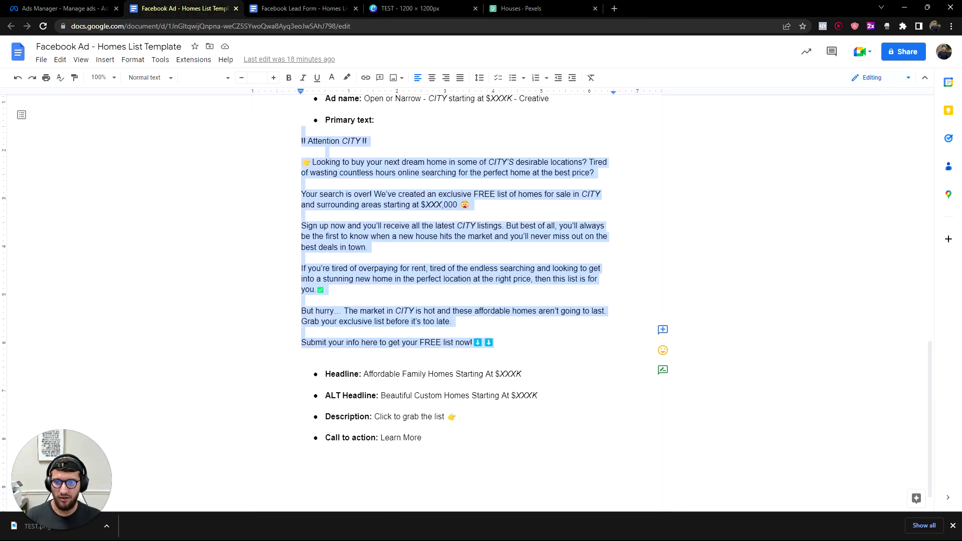
scroll(456, 300, "down", 2)
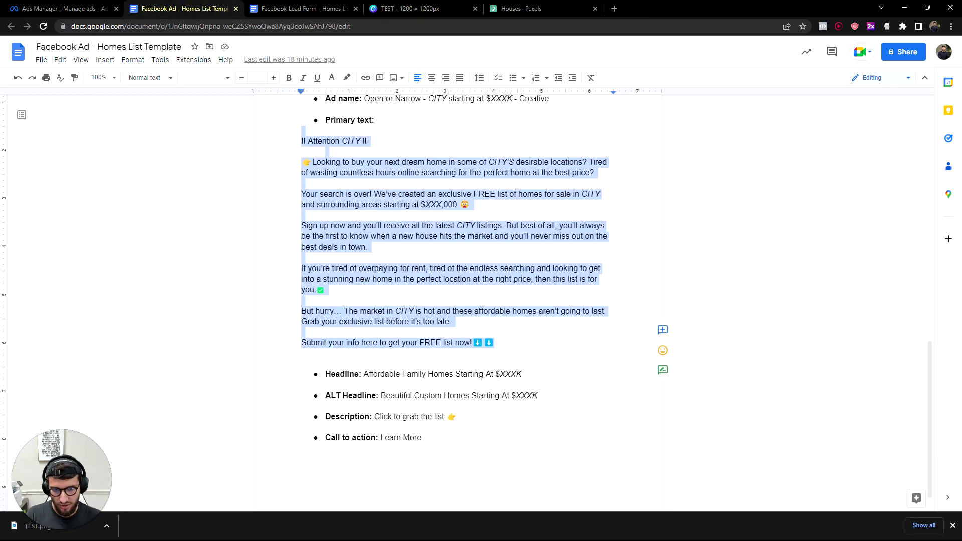
left_click_drag(521, 374, 363, 374)
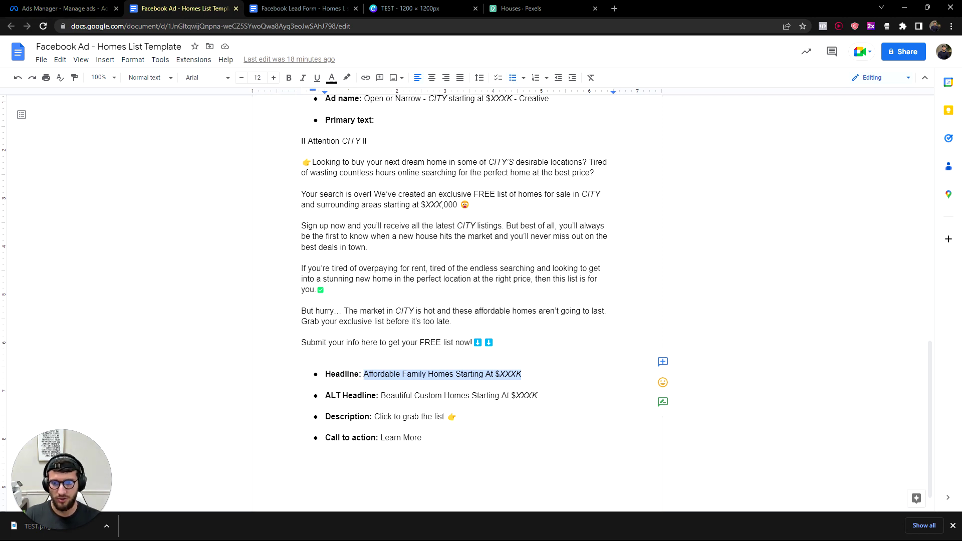
key("ctrl+1")
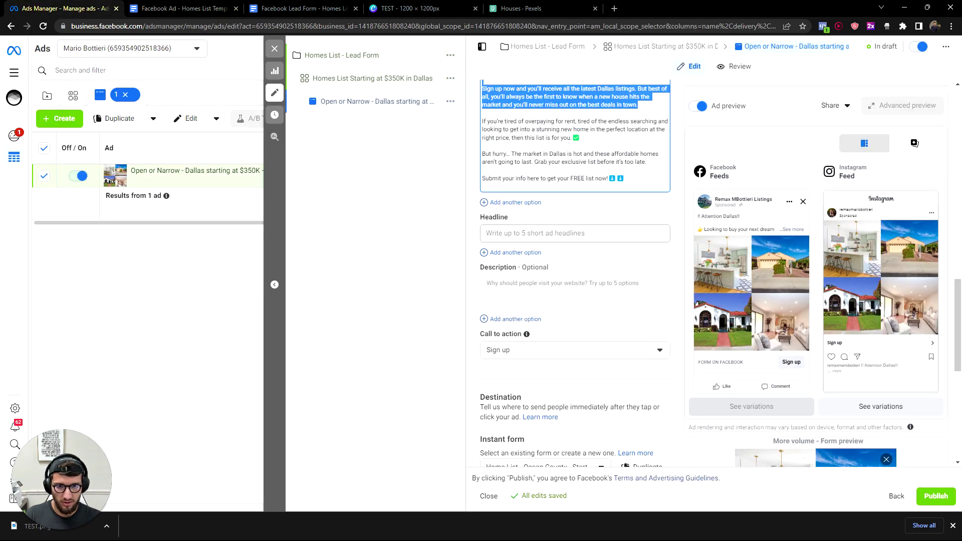
left_click(501, 233)
scroll(501, 233, "up", 2)
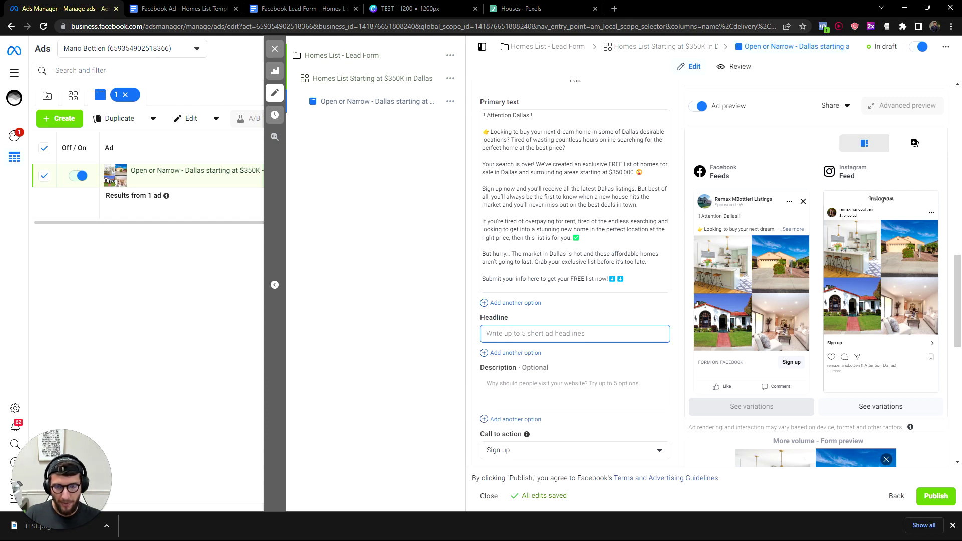
key("ctrl+v")
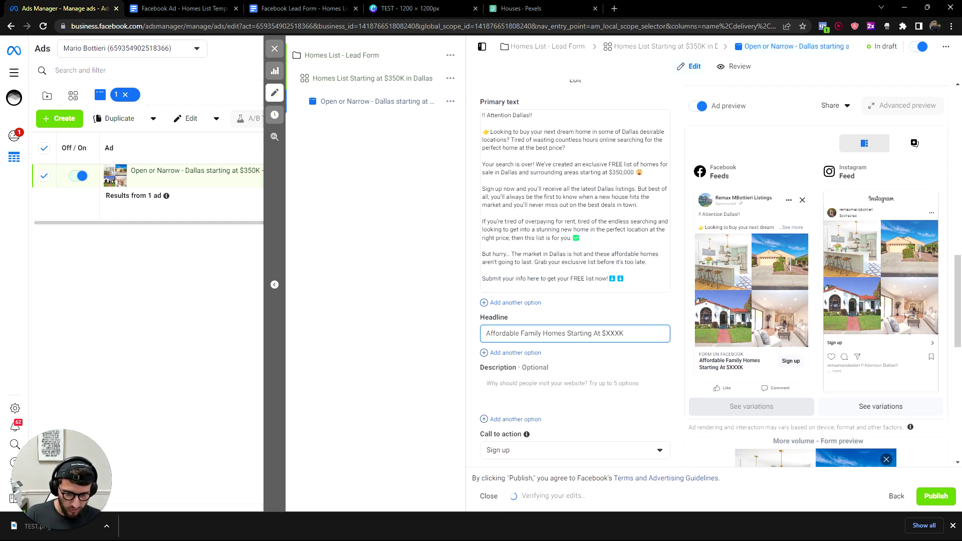
Replace the price placeholder in the ad's headline so it reads "Affordable Family Homes Starting At $350K".
left_click_drag(620, 333, 605, 333)
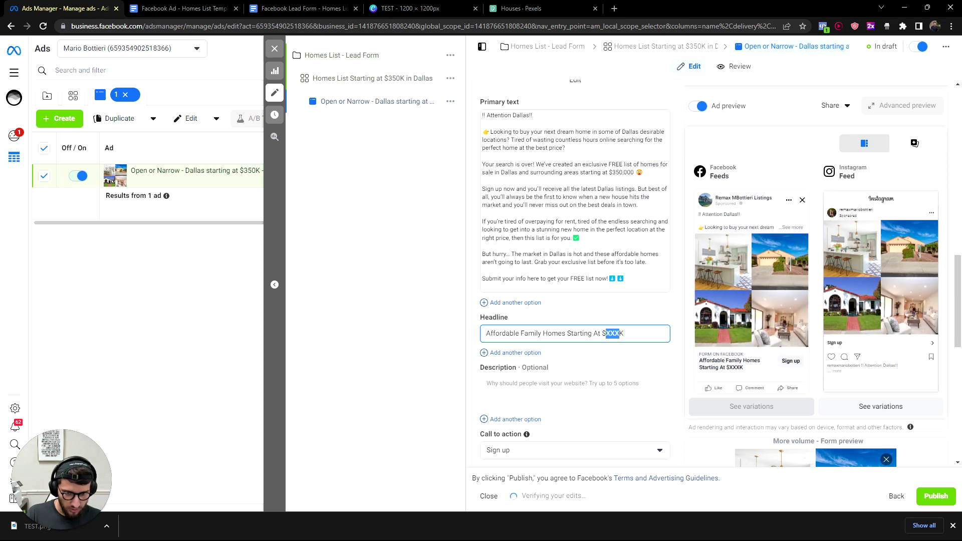
type("359")
key("BackSpace")
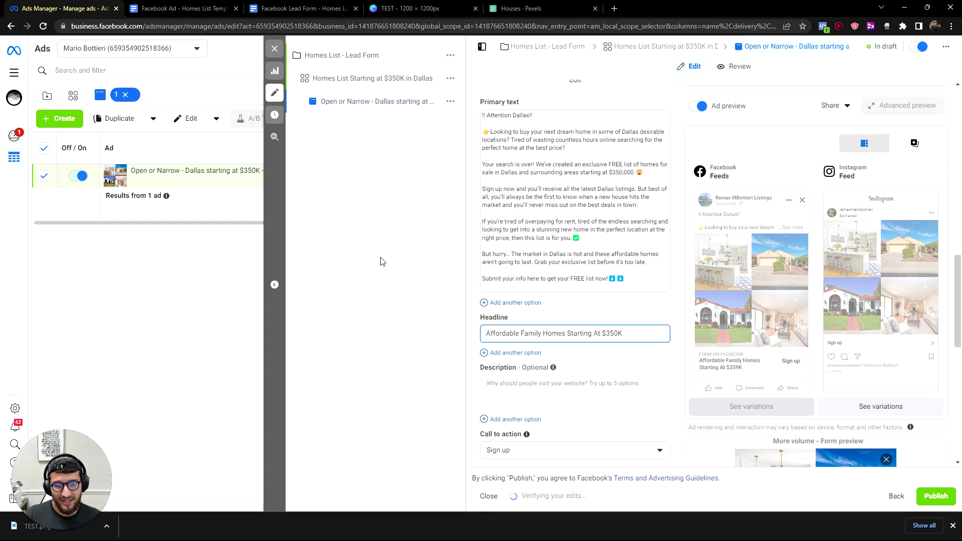
Copy the template description "Click to grab the list 👉" from the ad template document into the ad's description.
left_click(189, 8)
left_click_drag(538, 395, 371, 396)
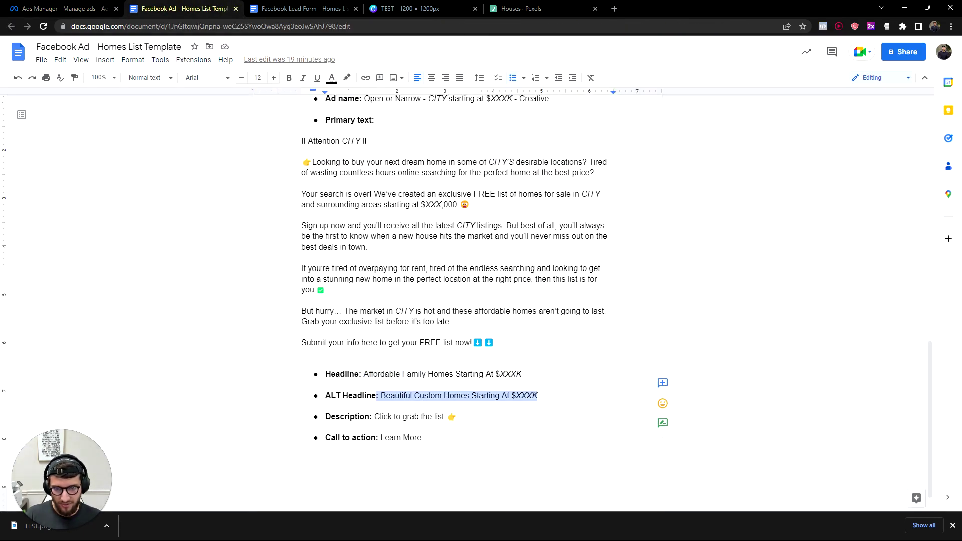
left_click(458, 417)
left_click_drag(457, 416, 374, 417)
key("ctrl+c")
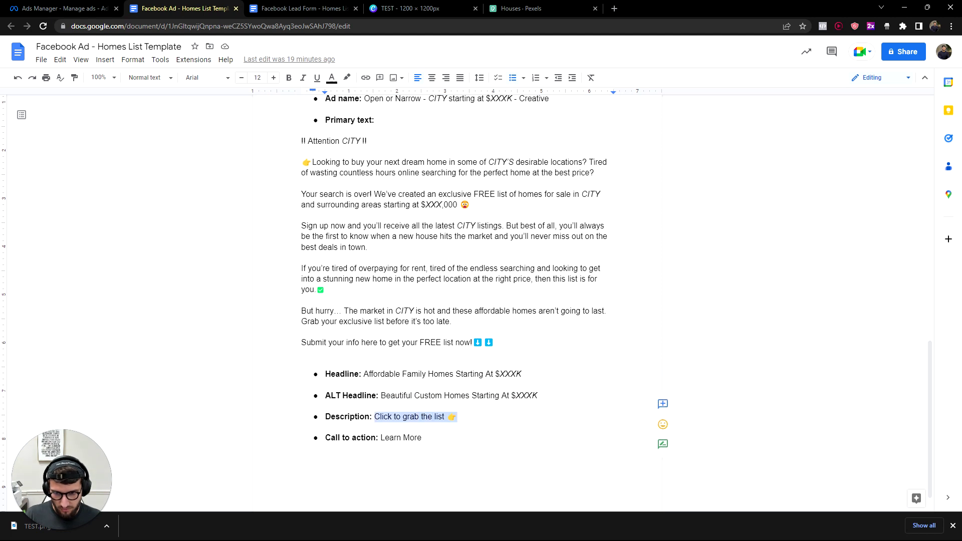
left_click(60, 8)
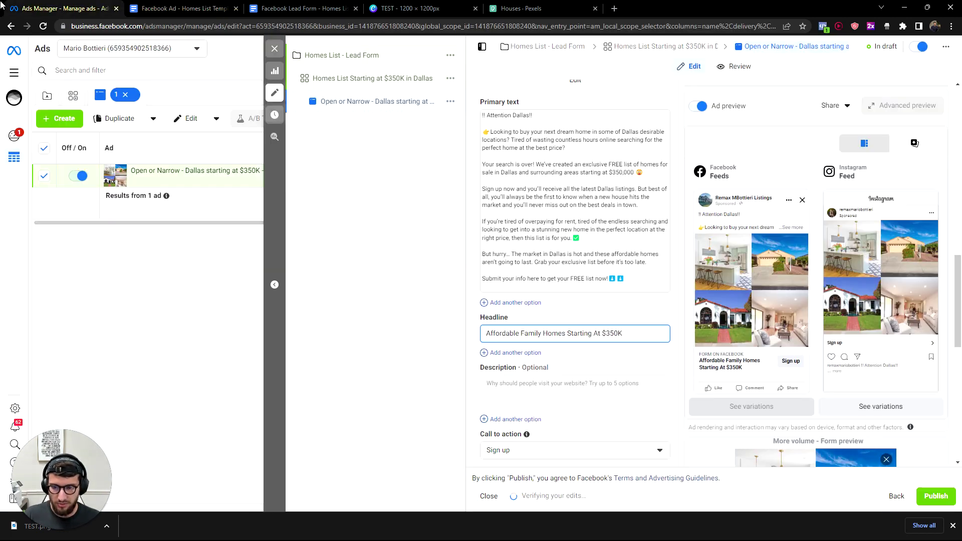
left_click(185, 9)
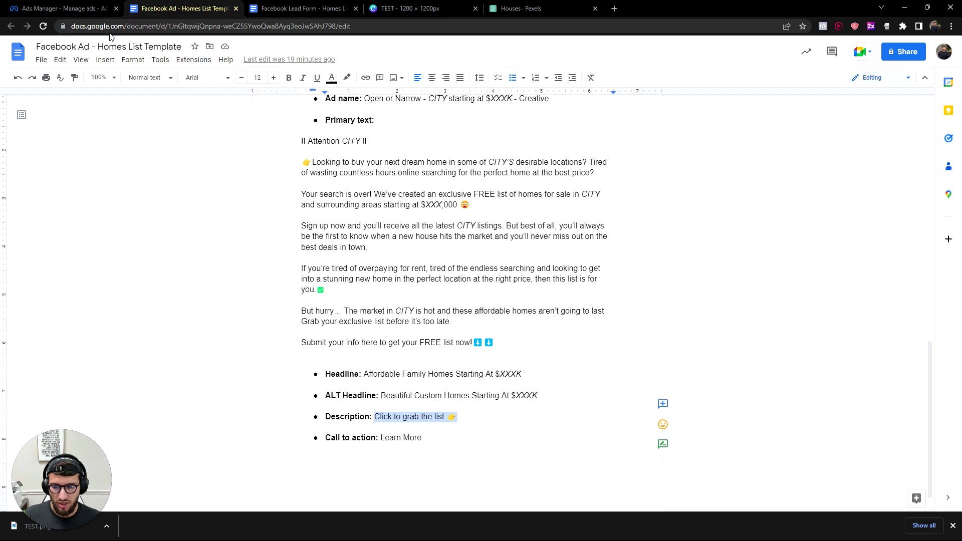
left_click(60, 9)
left_click(486, 385)
key("ctrl+v")
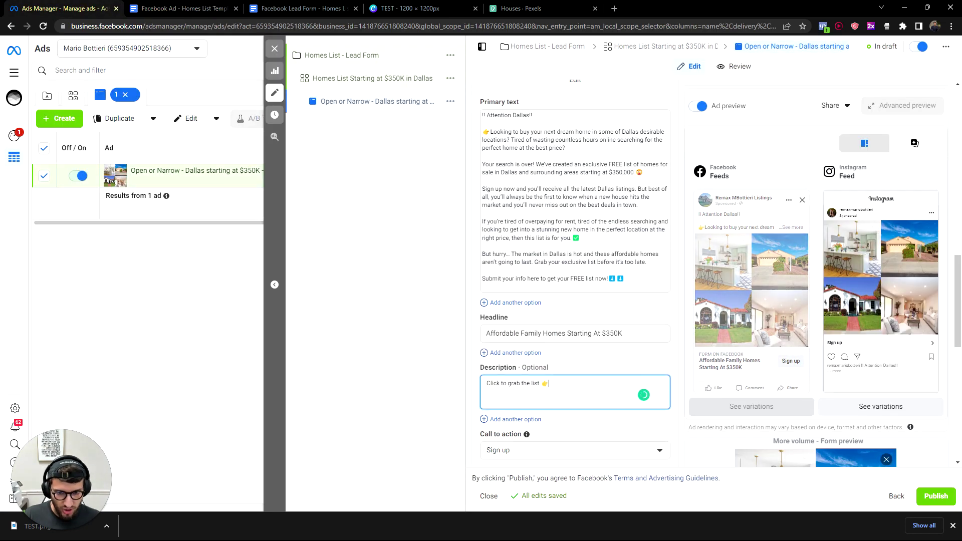
Check the ad template for the recommended call to action and set the ad's call to action to Learn more.
scroll(552, 360, "down", 2)
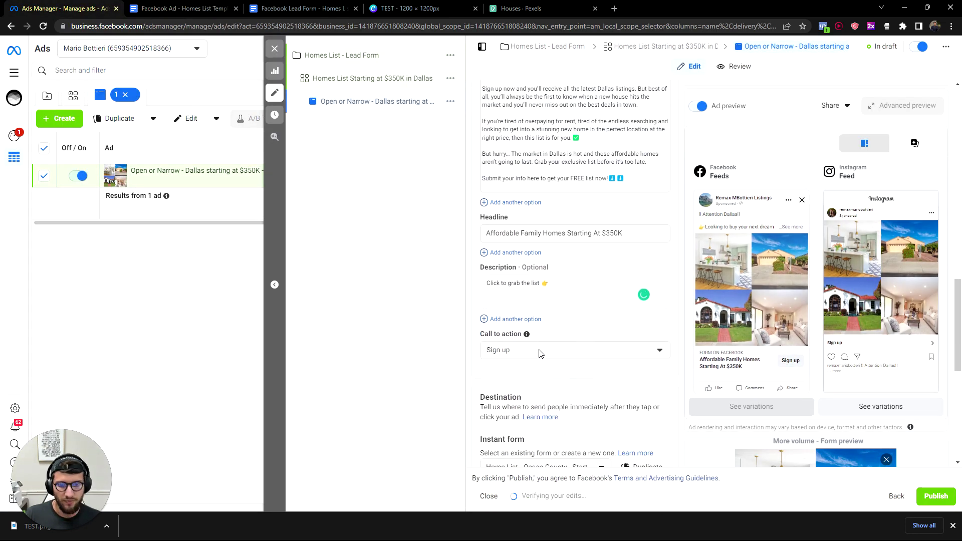
left_click(199, 6)
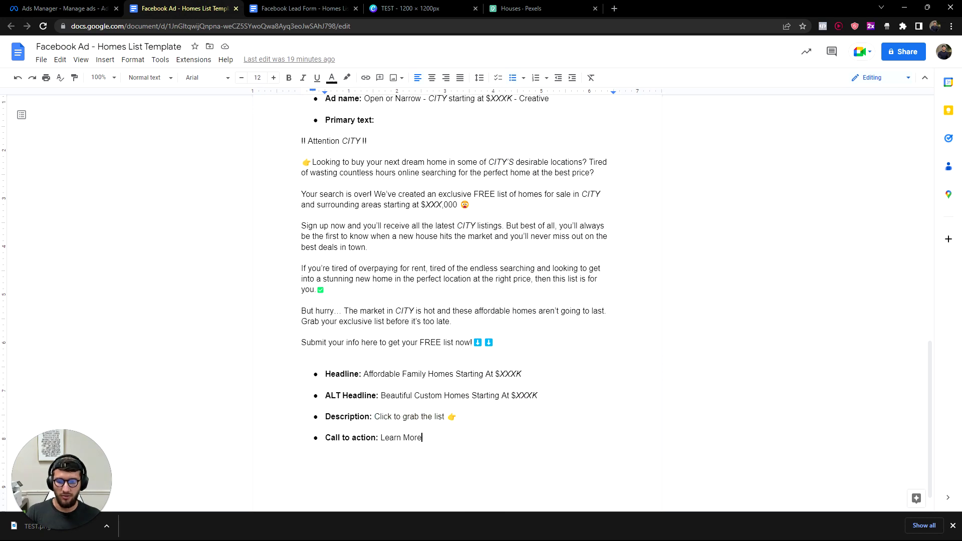
left_click(60, 9)
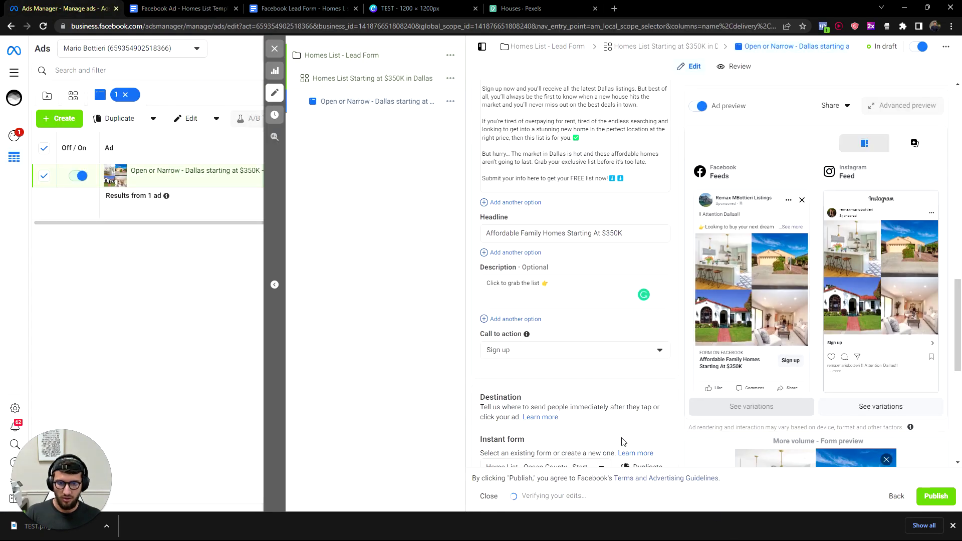
left_click(506, 357)
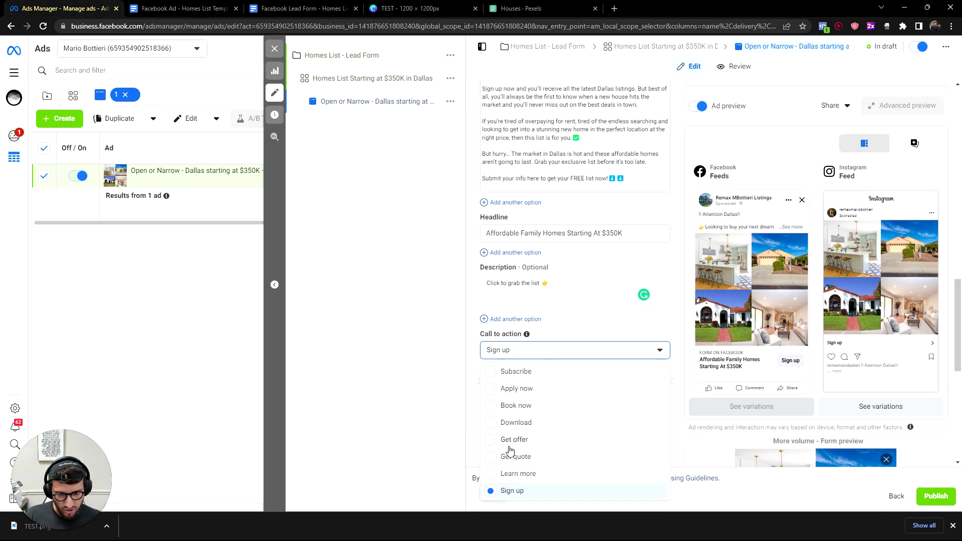
left_click(492, 475)
Review the completed ad from its name and identity through the primary text, headline and description to the instant form and tracking settings.
scroll(525, 456, "up", 15)
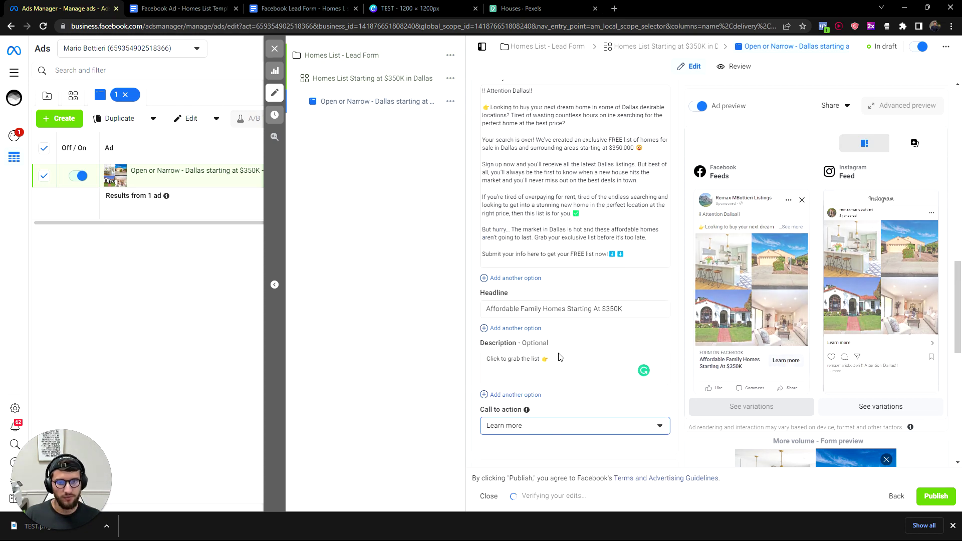
scroll(507, 168, "down", 15)
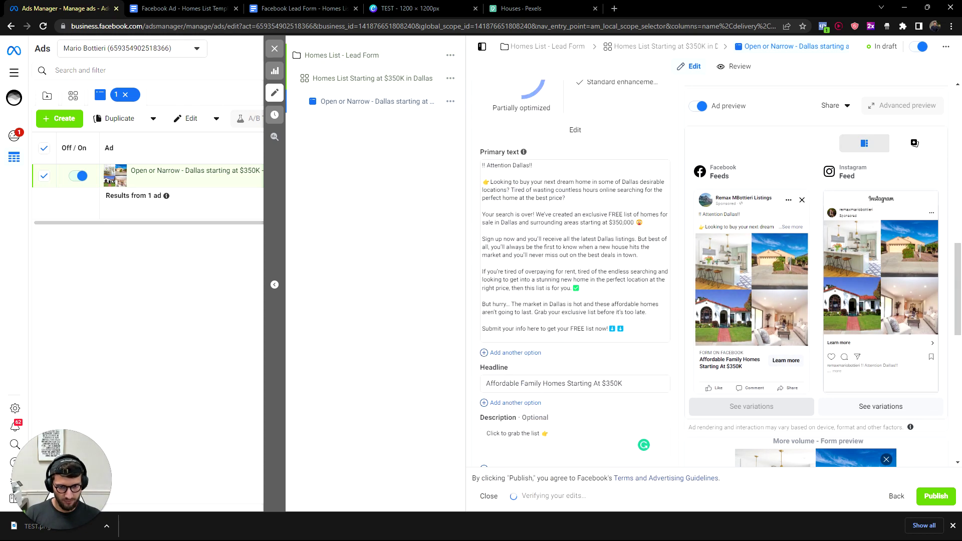
scroll(539, 244, "down", 2)
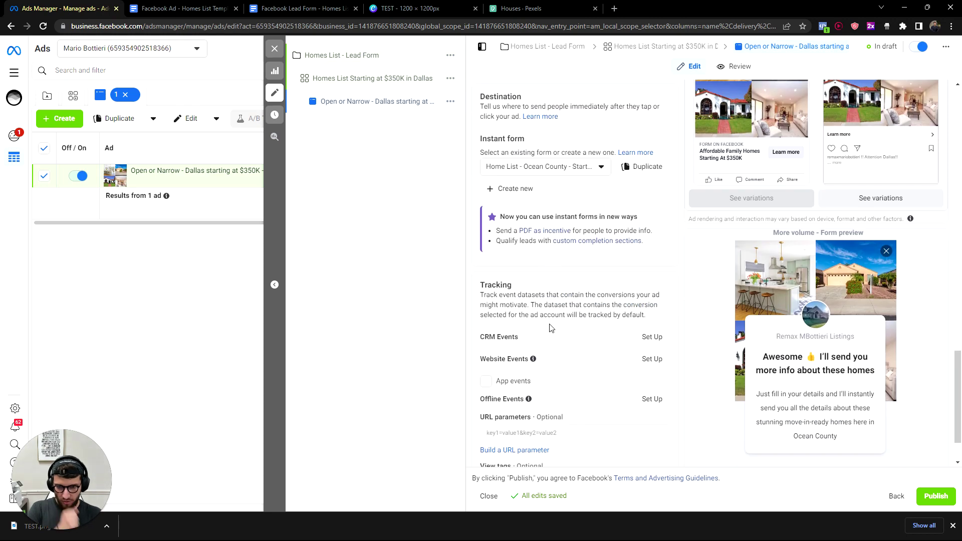
scroll(527, 339, "up", 12)
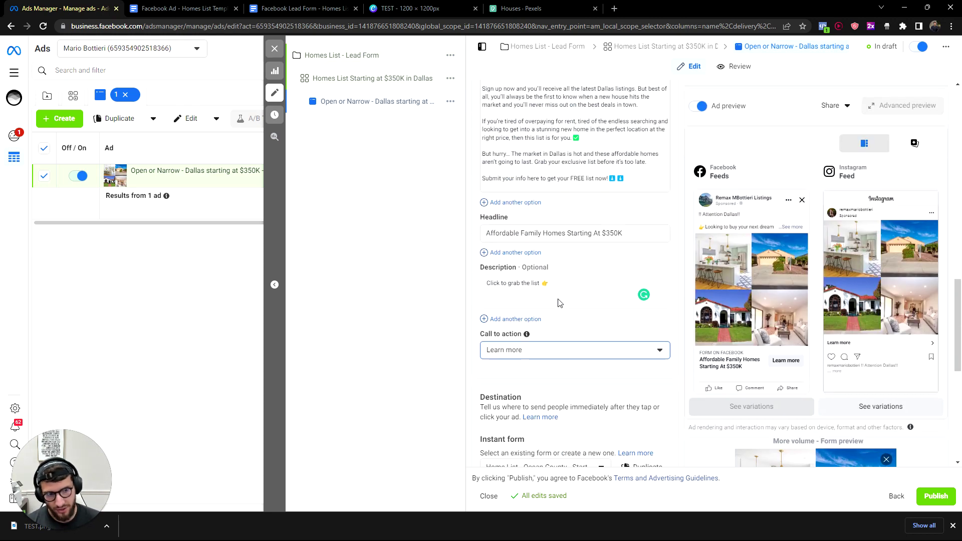
scroll(569, 302, "up", 7)
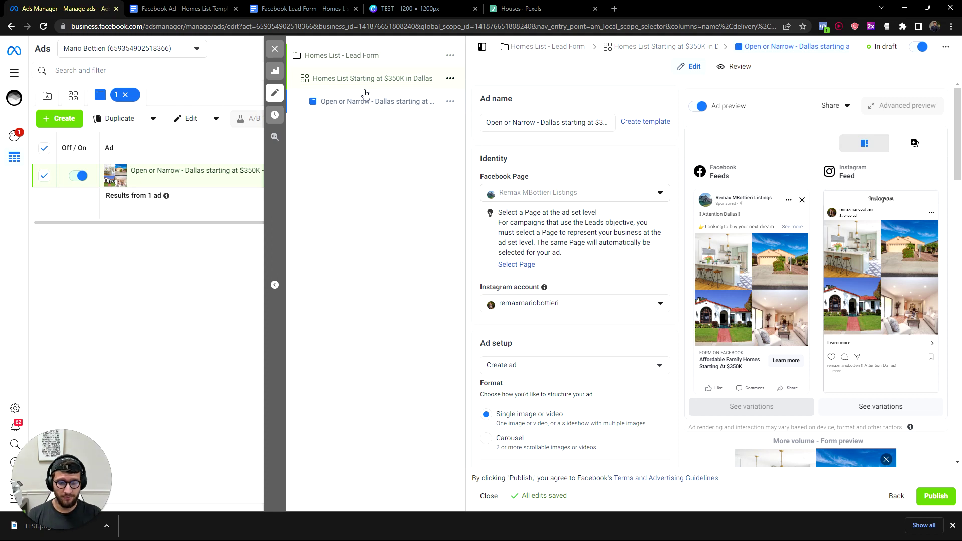
scroll(516, 251, "down", 10)
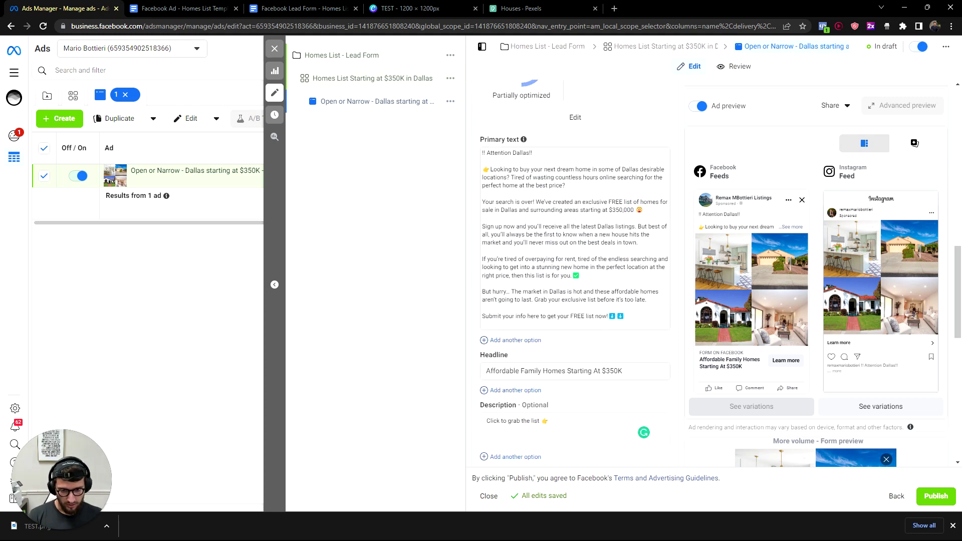
scroll(576, 250, "down", 1)
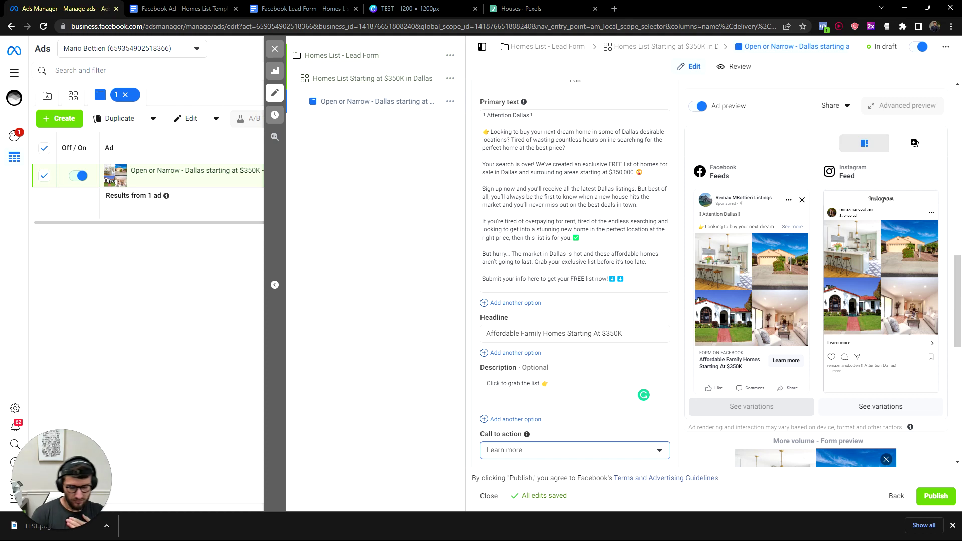
scroll(516, 250, "down", 5)
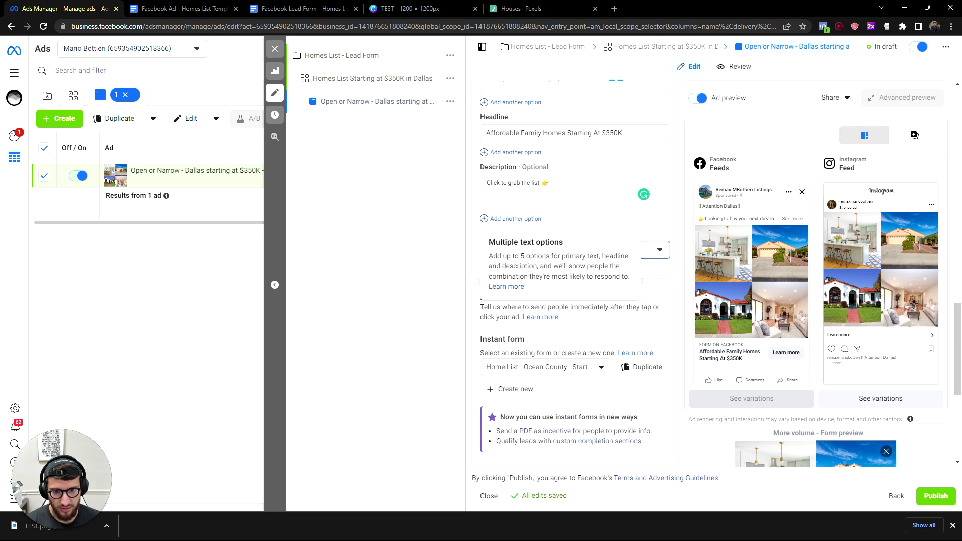
Start a new instant form for the ad and continue past the notice about credit, employment or housing ads.
left_click(544, 369)
left_click(549, 380)
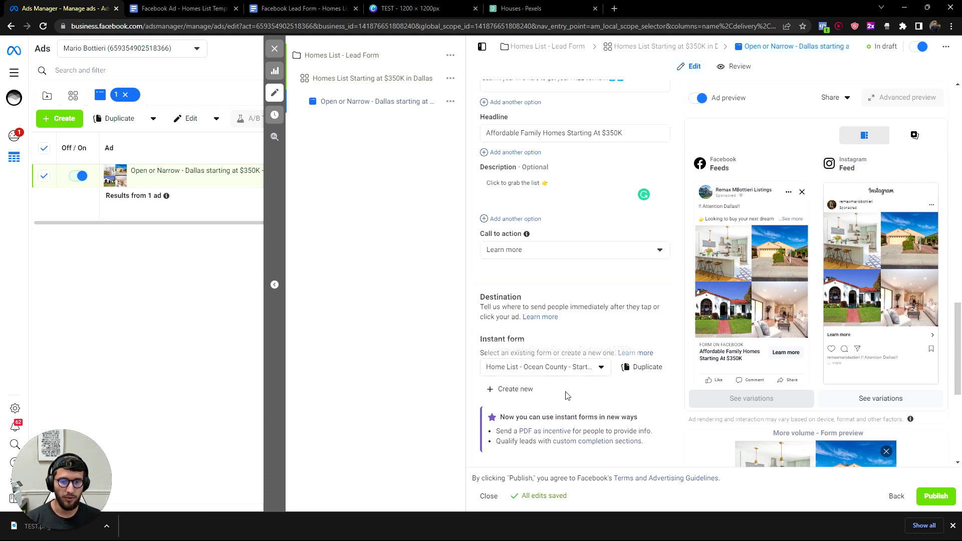
left_click(511, 390)
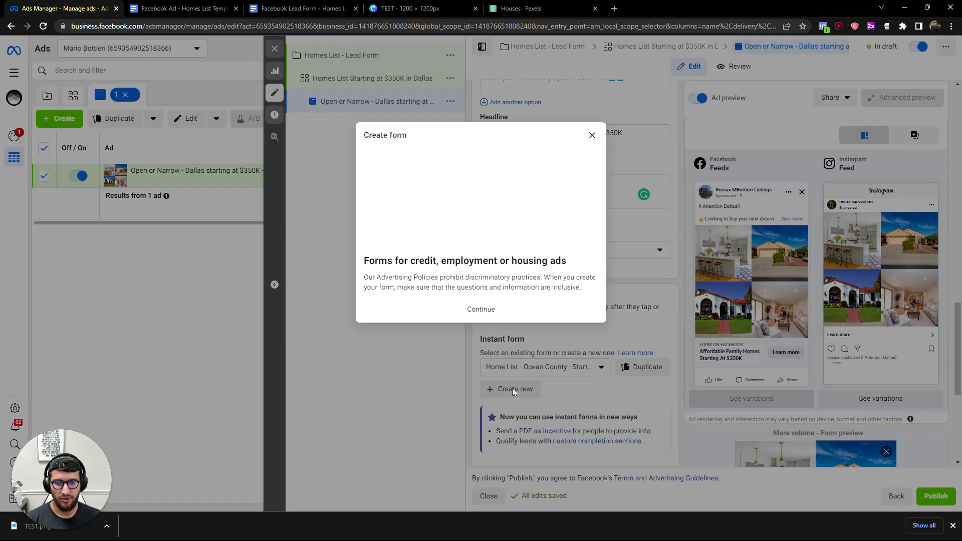
left_click(471, 311)
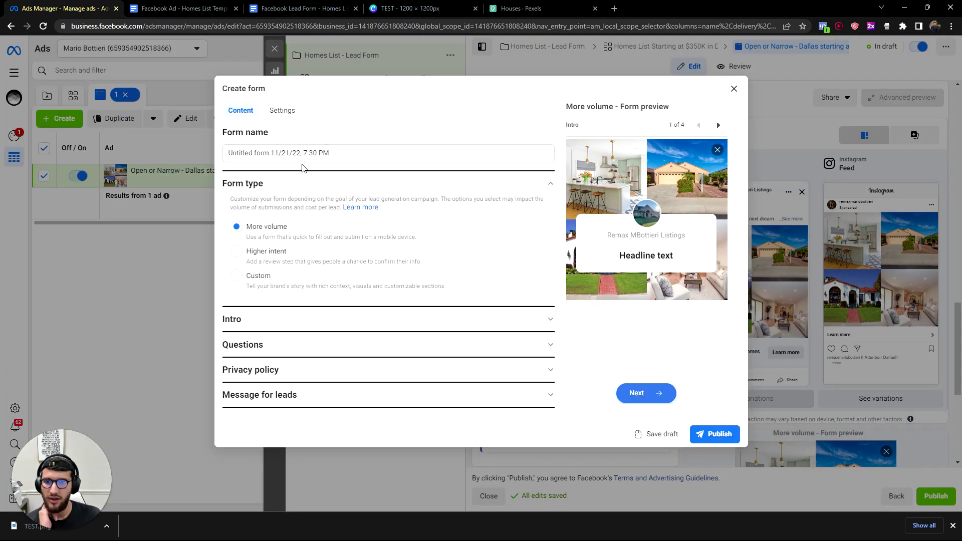
Place the lead form template document beside Ads Manager in the browser and look through its sections from form name to completion.
left_click_drag(320, 8, 167, 4)
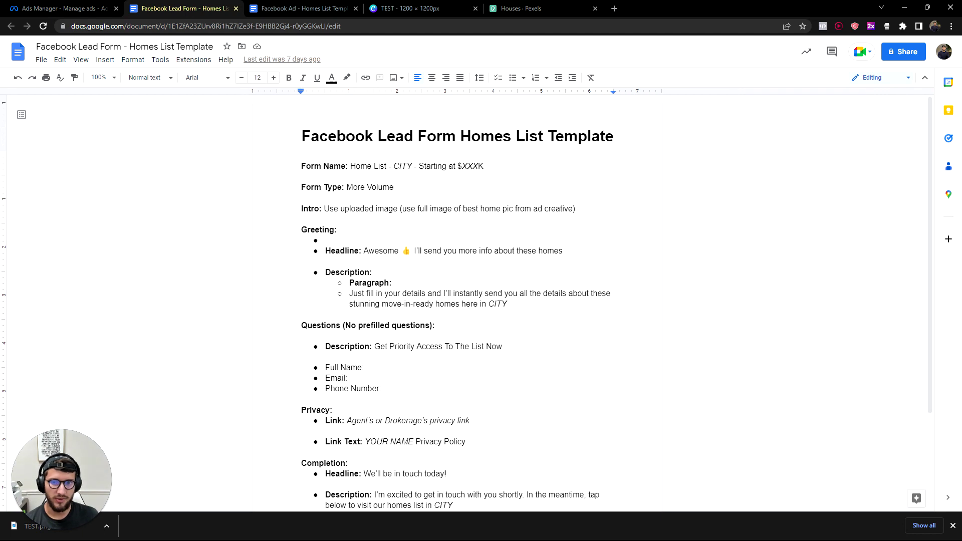
left_click(81, 6)
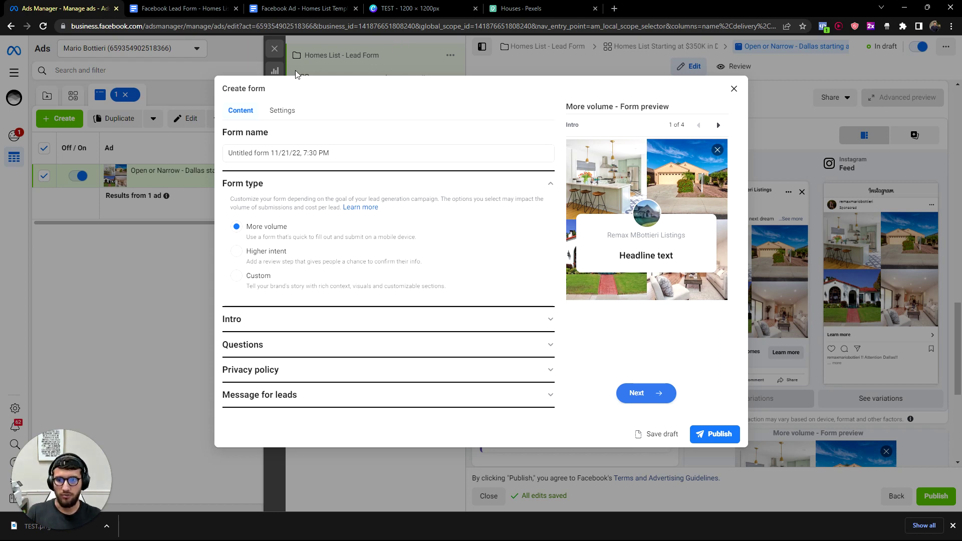
left_click(167, 5)
left_click(263, 7)
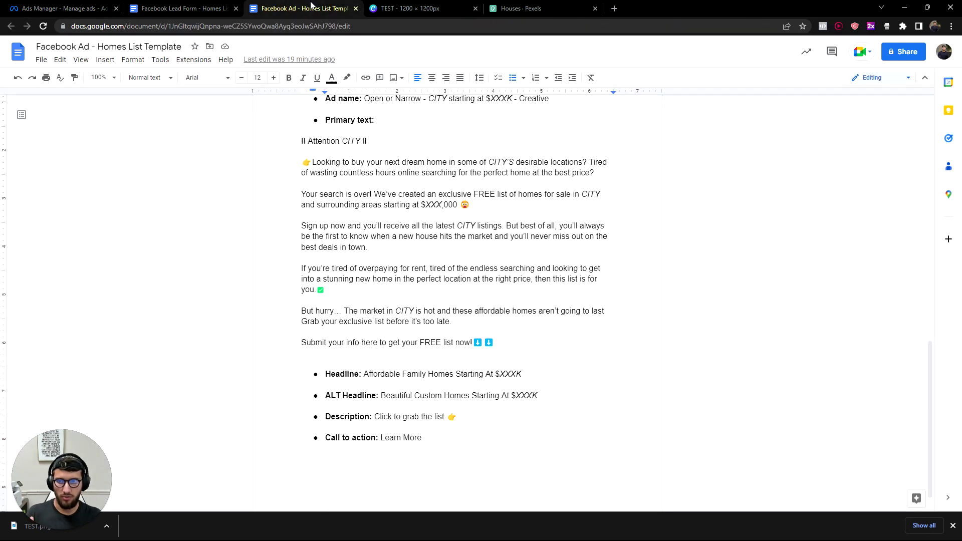
left_click(166, 8)
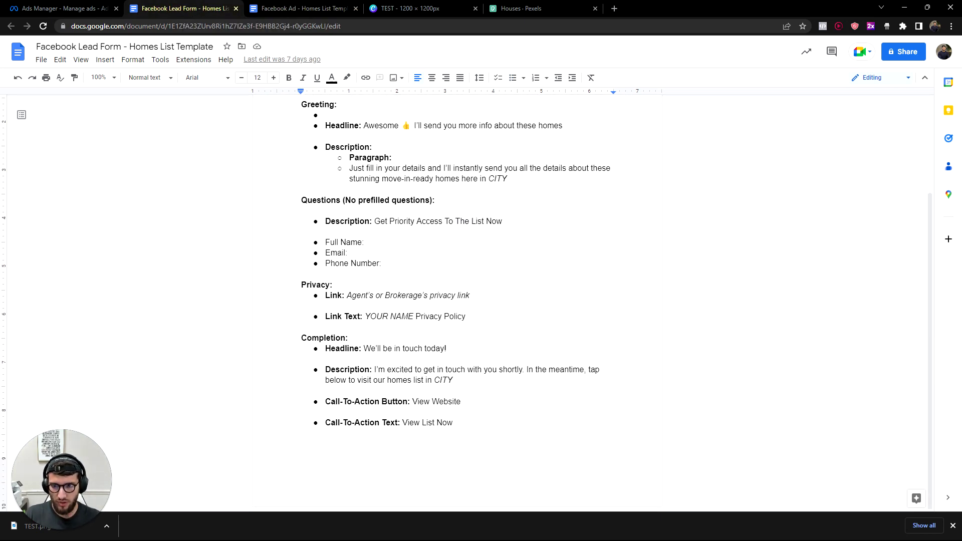
scroll(466, 301, "up", 3)
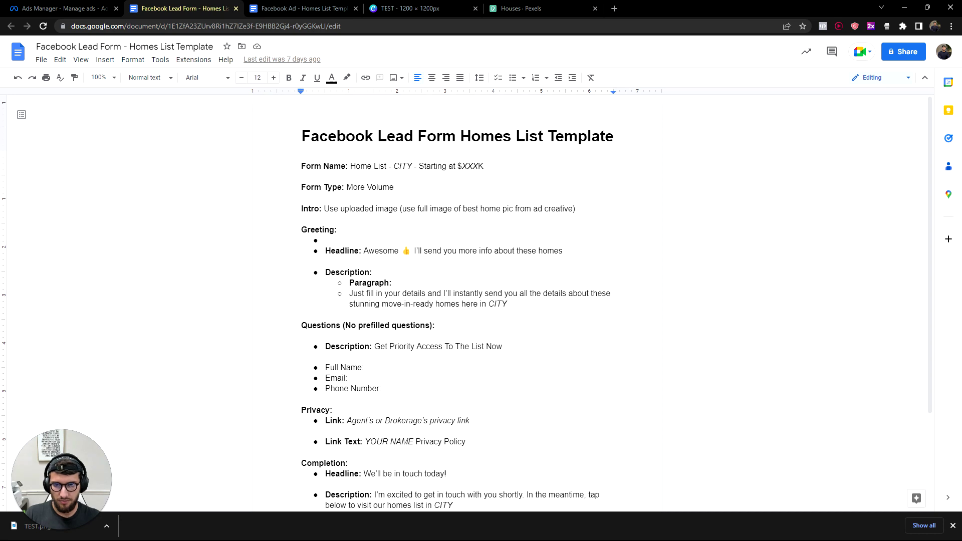
Copy the template form name "Home List - CITY - Starting at $XXXK" from the lead form template into the new form's name.
left_click_drag(484, 166, 350, 166)
key("ctrl+c")
key("ctrl+shift+Tab")
triple_click(334, 161)
key("ctrl+v")
Replace the city placeholder in the form name with Dallas, keeping the dash before "Starting at".
left_click(272, 153)
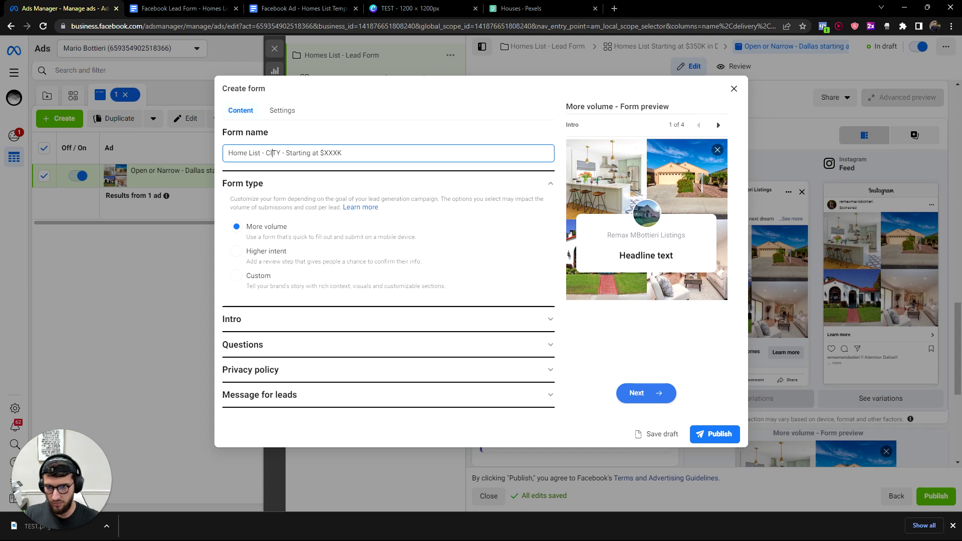
double_click(272, 153)
type("Dlas")
key("BackSpace")
key("BackSpace")
key("BackSpace")
type("allas")
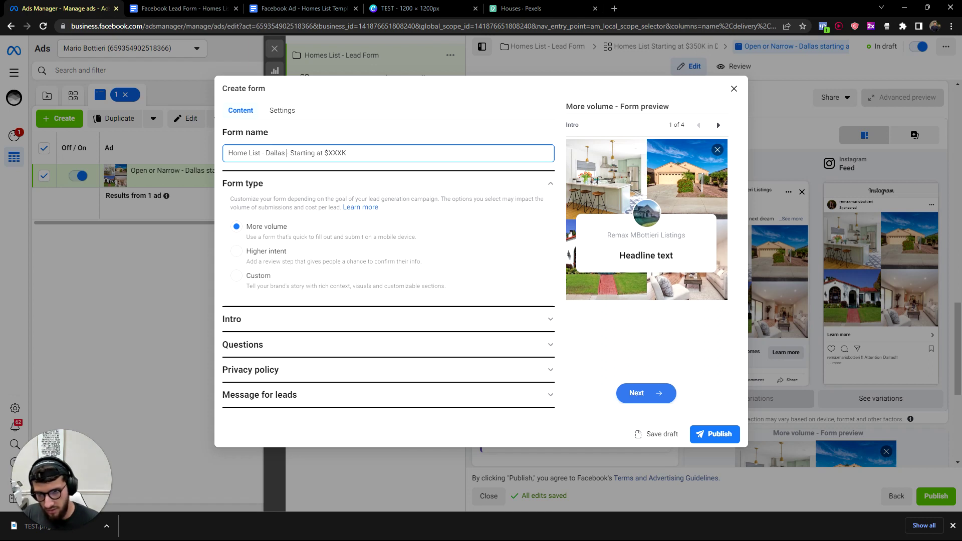
type(" -")
Replace the price placeholder in the form name so it ends with "Starting at $350K".
key("End")
key("Left")
key("BackSpace")
key("BackSpace")
key("BackSpace")
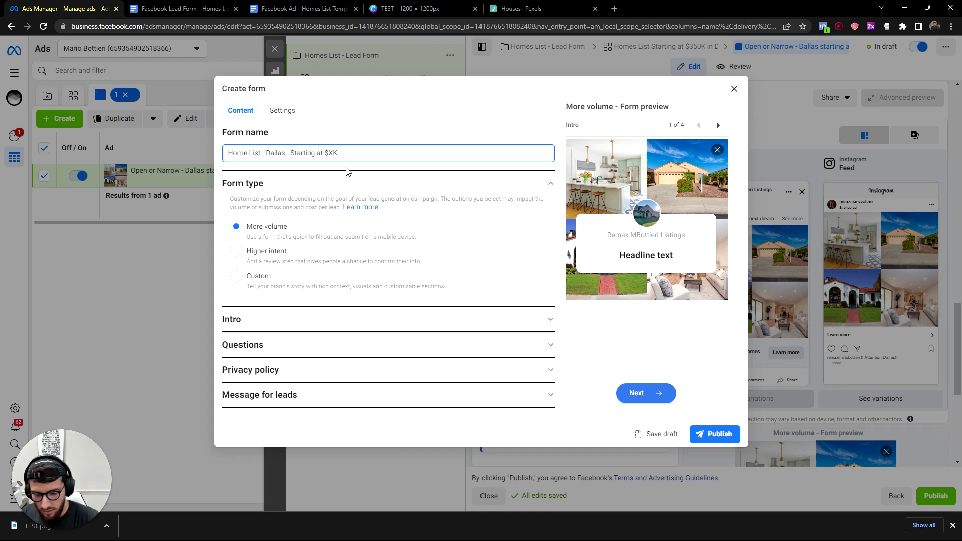
type("350")
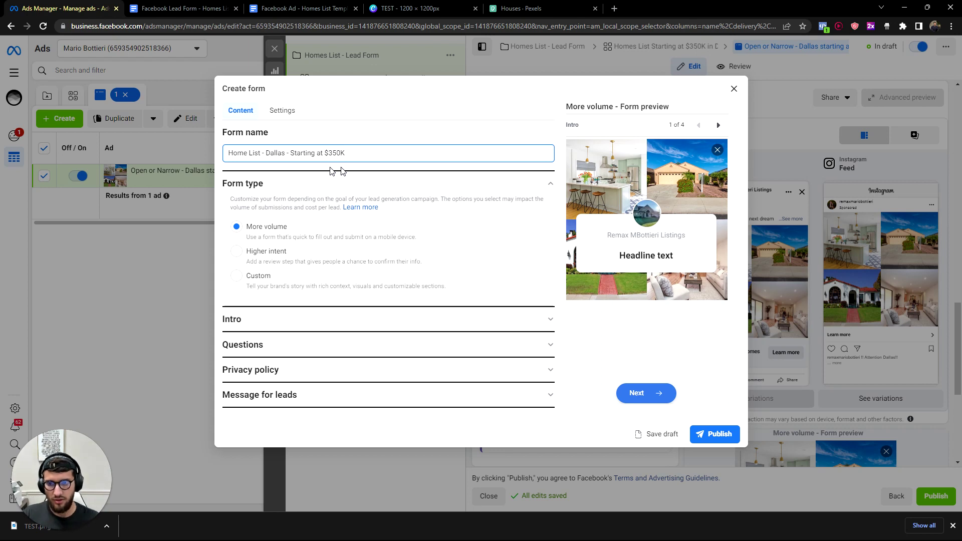
Fill the intro greeting headline with the template text "Awesome 👍 I'll send you more info about these homes".
left_click(238, 320)
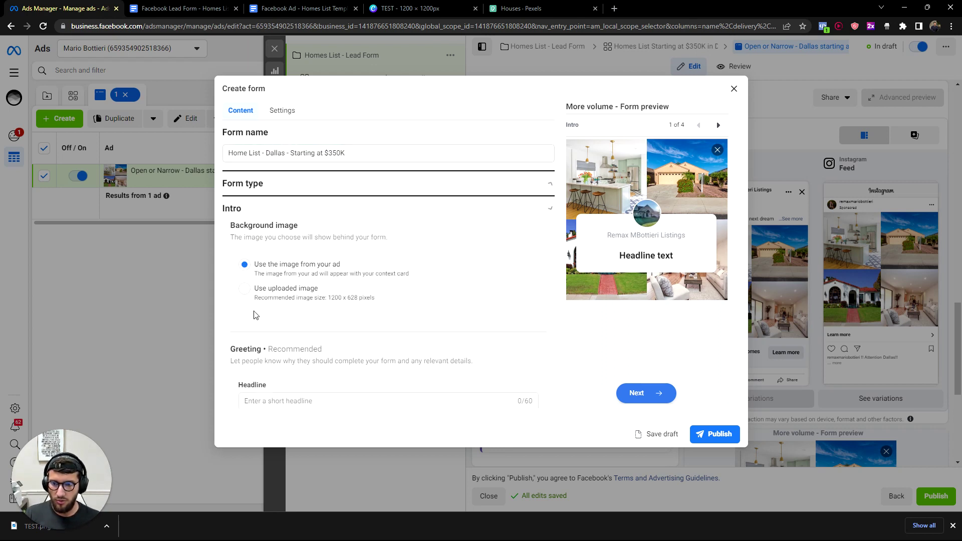
scroll(323, 299, "down", 2)
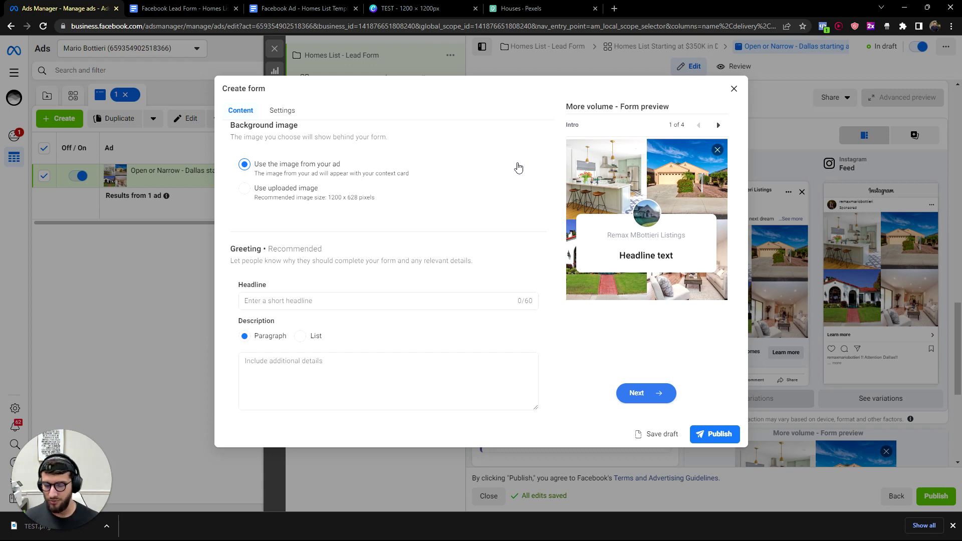
left_click(180, 8)
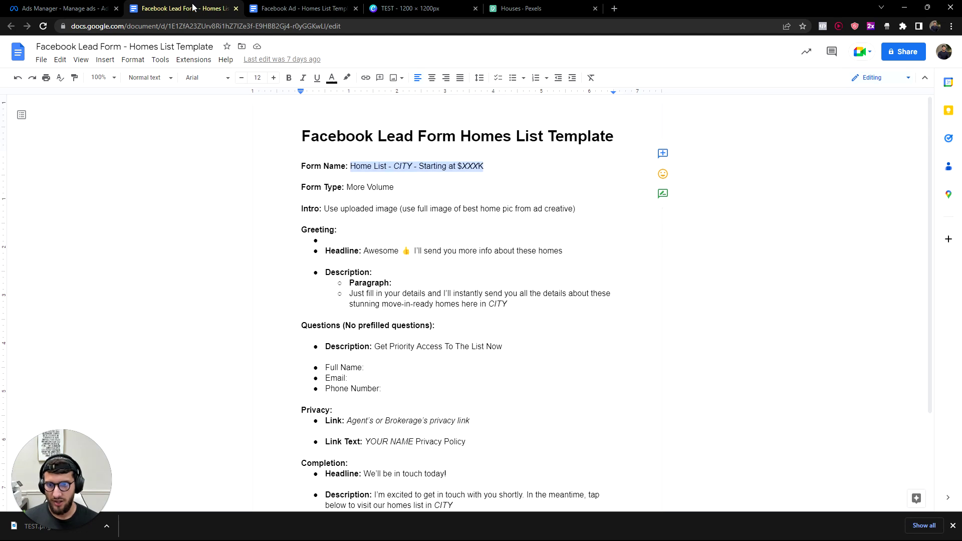
scroll(466, 300, "down", 3)
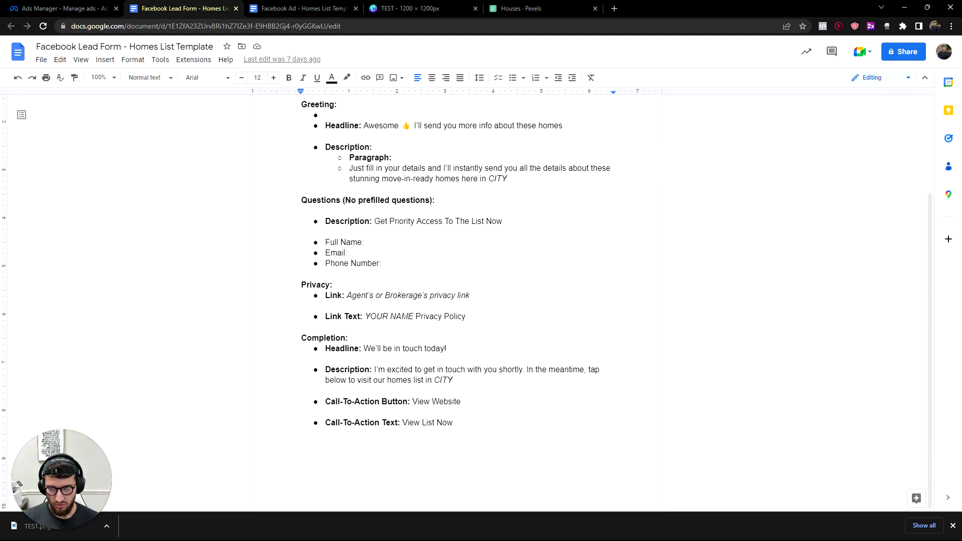
left_click_drag(562, 175, 364, 175)
key("ctrl+c")
key("ctrl+shift+Tab")
left_click(264, 300)
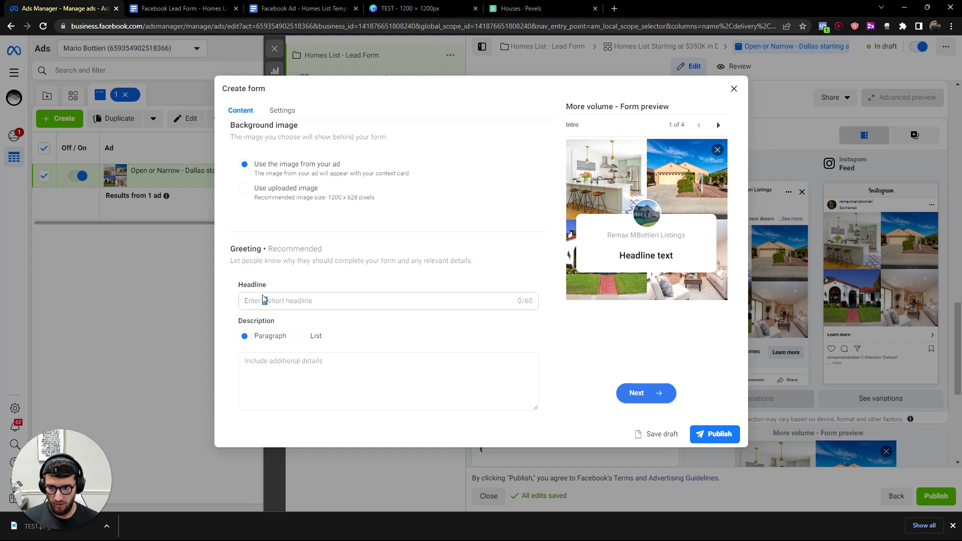
key("ctrl+v")
Copy the template's greeting paragraph into the intro description and replace its CITY placeholder with Dallas.
scroll(388, 250, "down", 3)
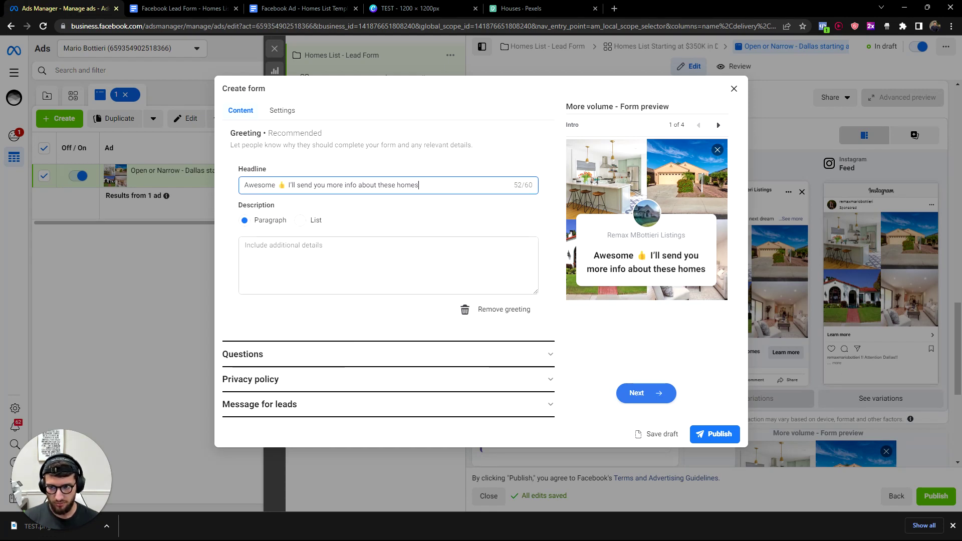
key("ctrl+Tab")
left_click_drag(507, 228, 349, 218)
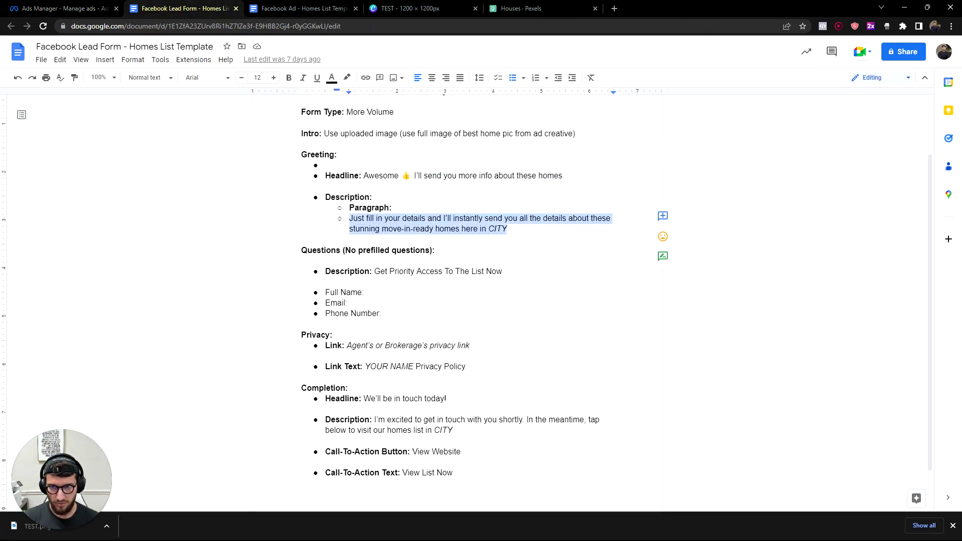
key("ctrl+c")
key("ctrl+shift+Tab")
left_click(388, 266)
key("ctrl+v")
key("ctrl+shift+Left")
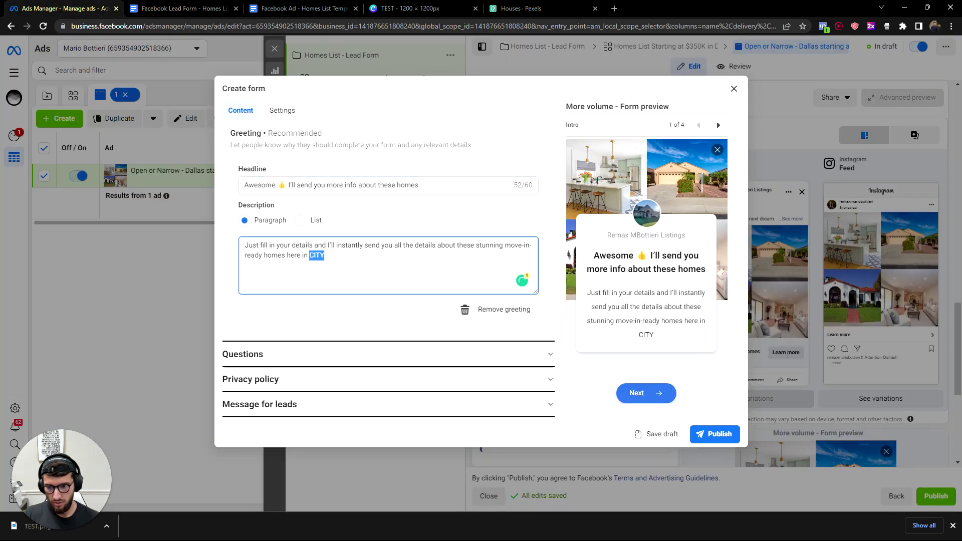
type("Dallas")
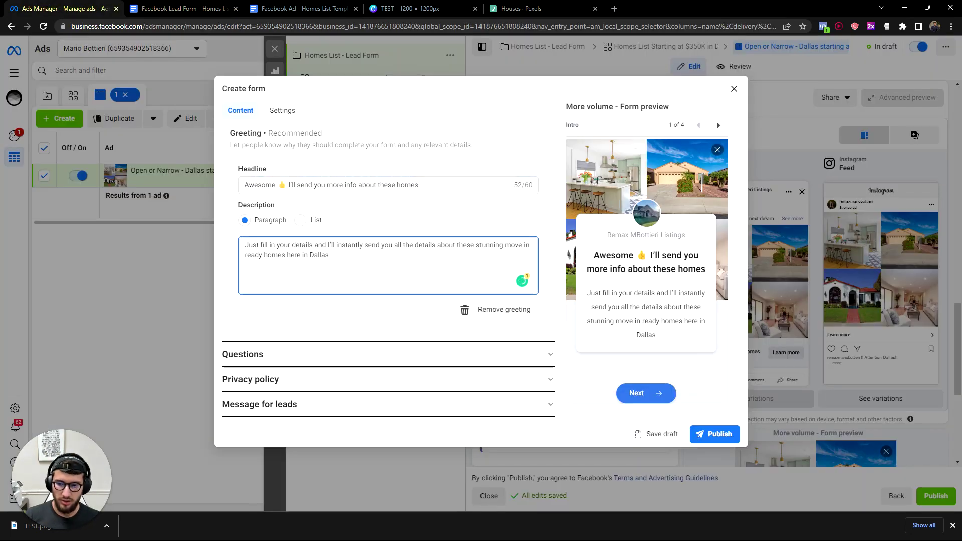
Remove the default Full name and Email prefill fields from the form's questions.
left_click(251, 354)
scroll(326, 313, "down", 3)
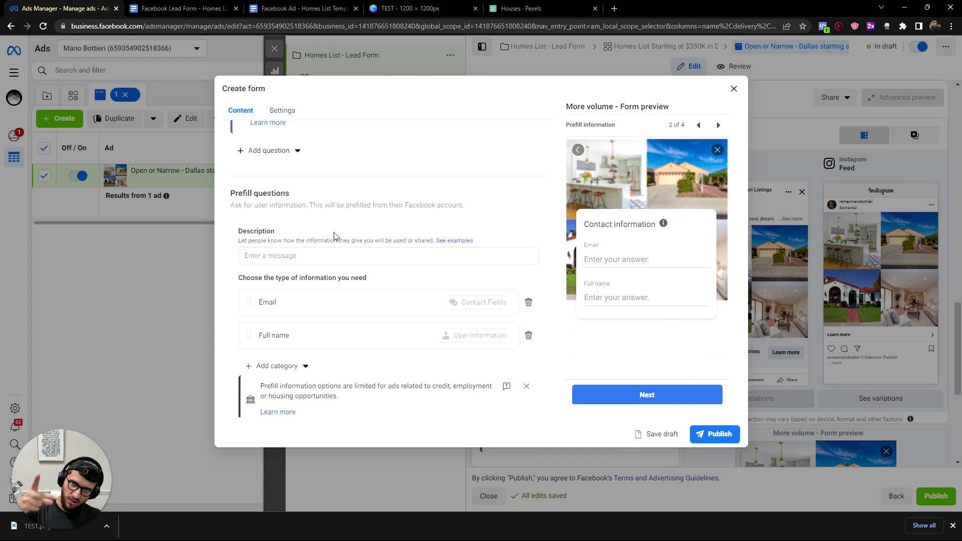
scroll(421, 303, "down", 1)
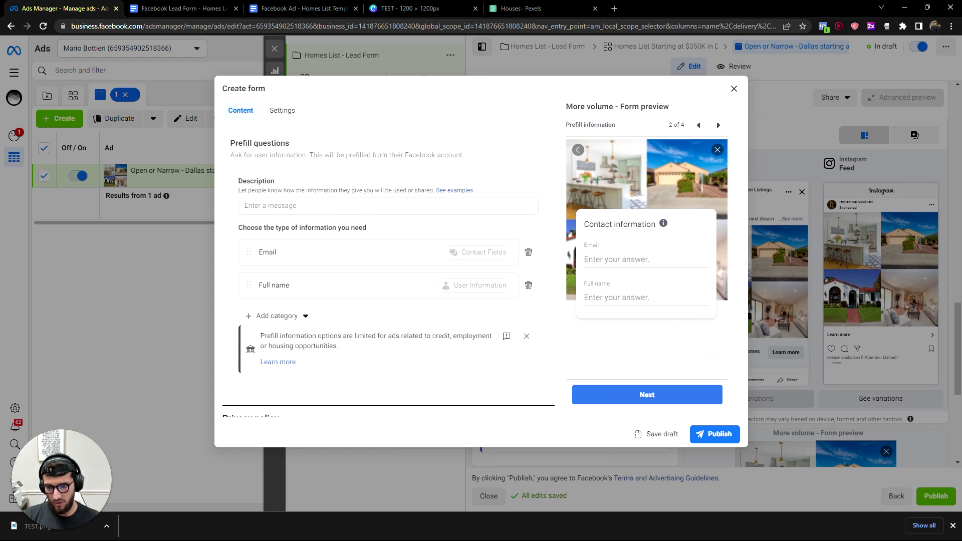
left_click(266, 317)
mouse_move(287, 358)
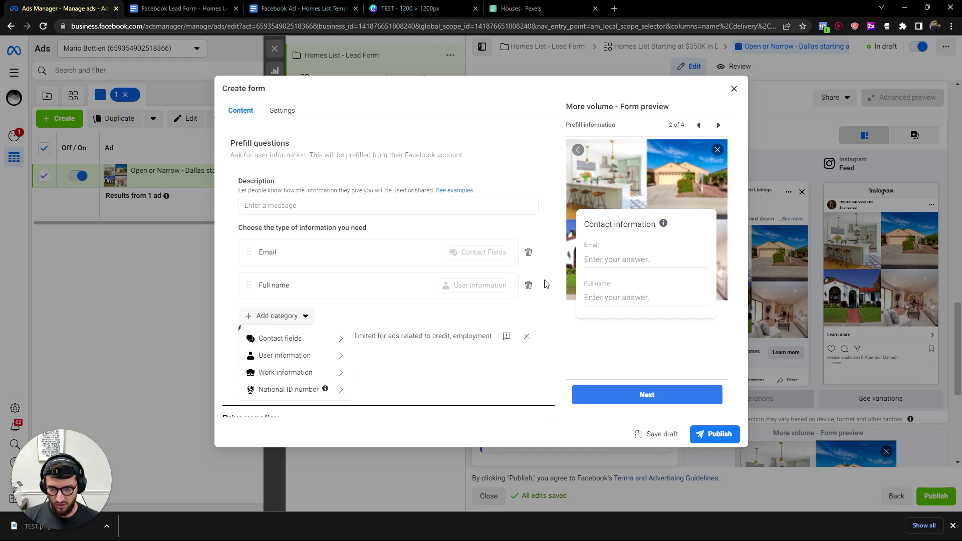
left_click(528, 286)
left_click(528, 252)
Add a short-answer custom question named "Full Name".
scroll(302, 264, "up", 2)
scroll(303, 264, "down", 2)
scroll(280, 273, "up", 3)
left_click(264, 280)
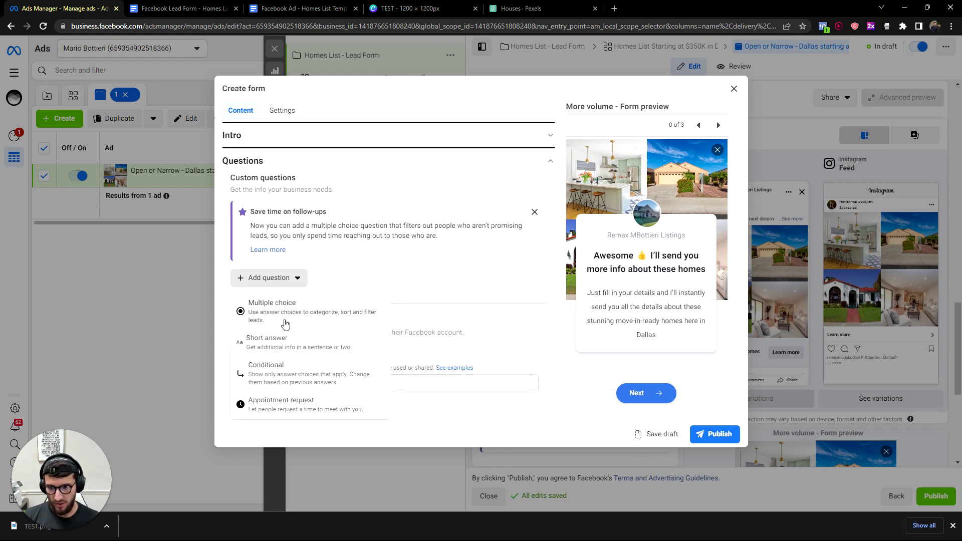
left_click(267, 345)
type("Fu")
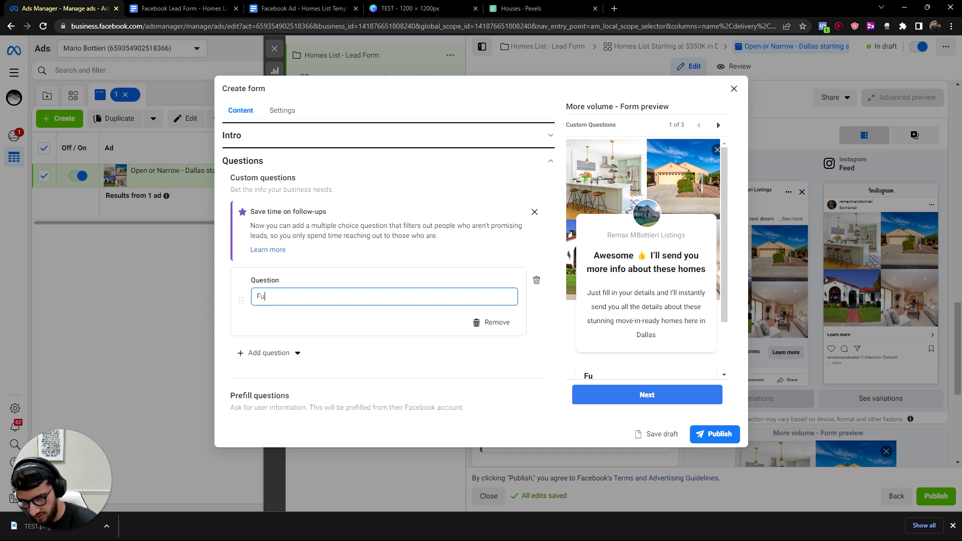
type("kl Name")
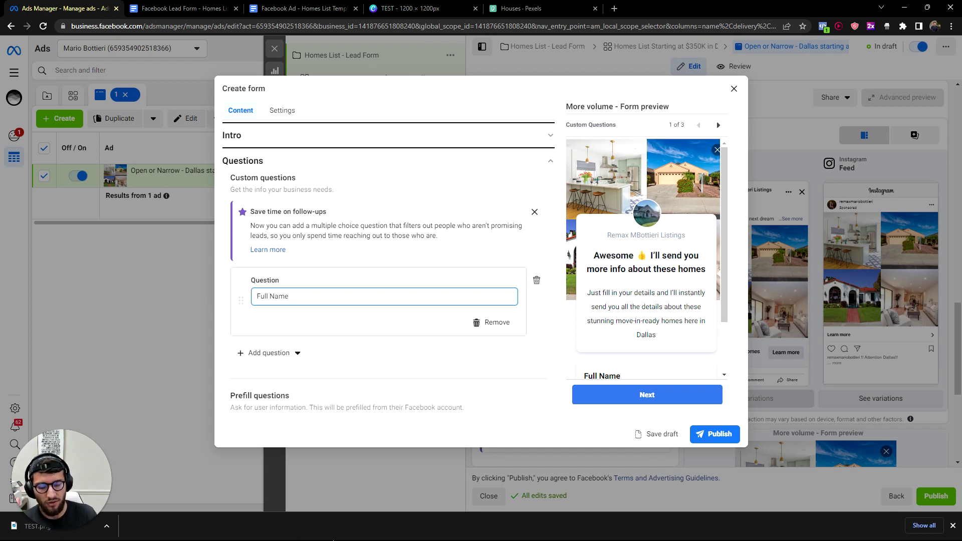
Add two more short-answer custom questions, "Email" and "Phone Number".
left_click(287, 350)
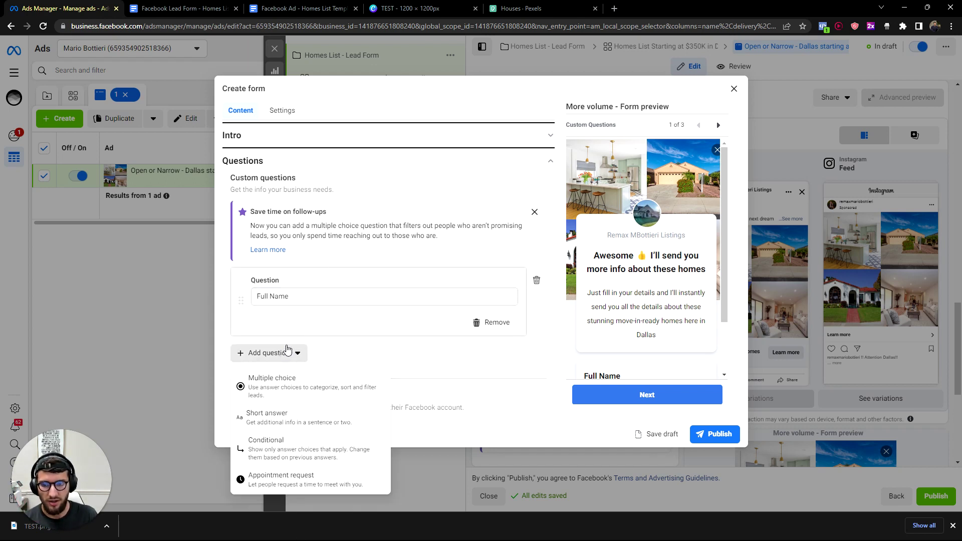
left_click(271, 415)
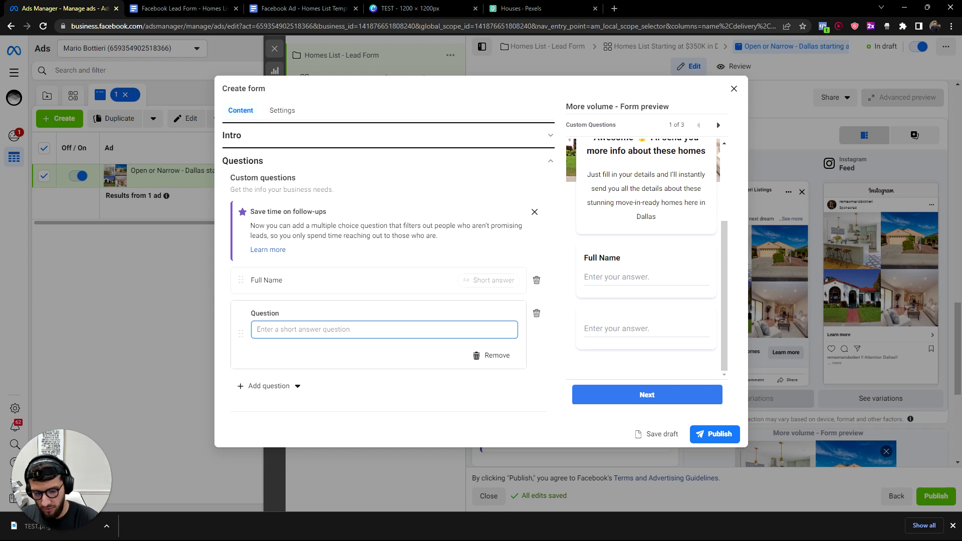
type("Email")
left_click(381, 391)
left_click(272, 356)
left_click(263, 408)
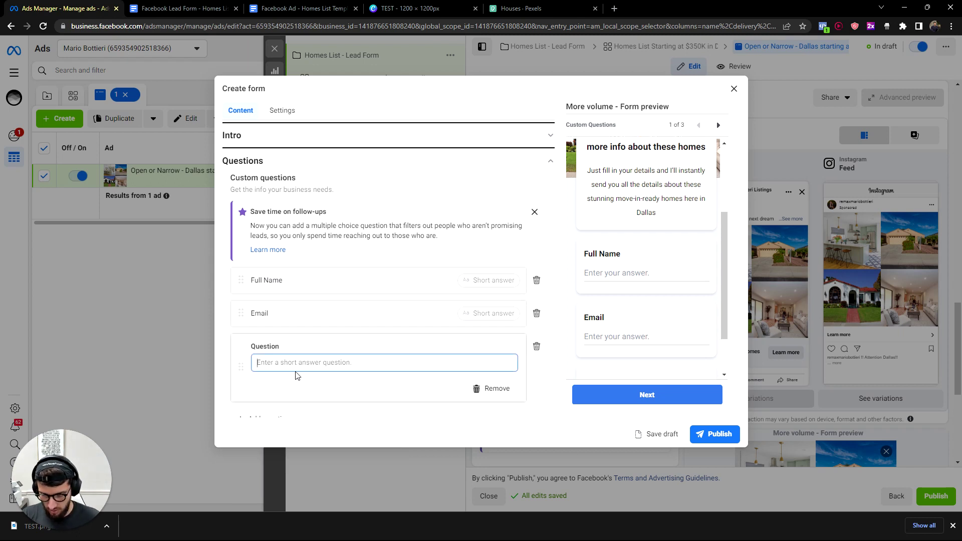
type("Phone Number")
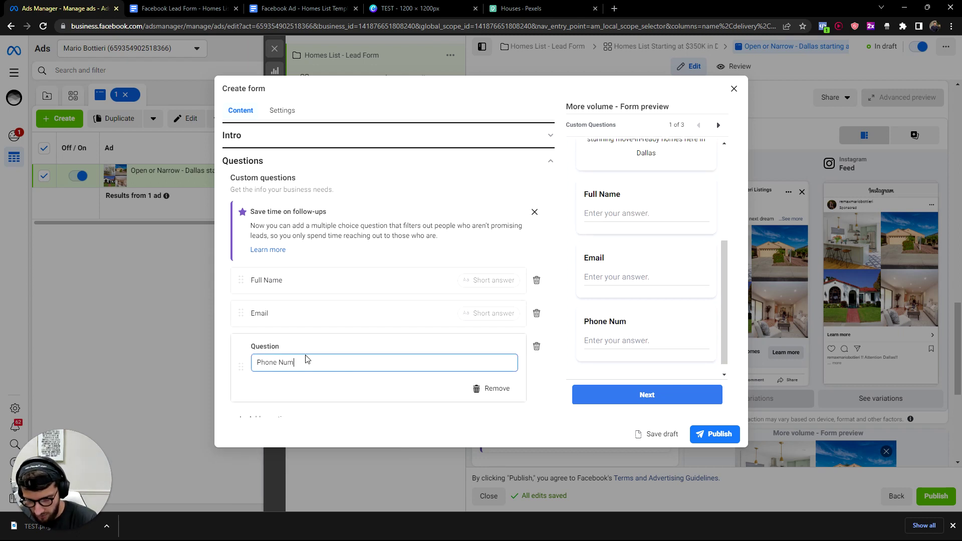
left_click(344, 401)
Copy the template text "Get Priority Access To The List Now" into the prefill questions description.
scroll(344, 400, "down", 5)
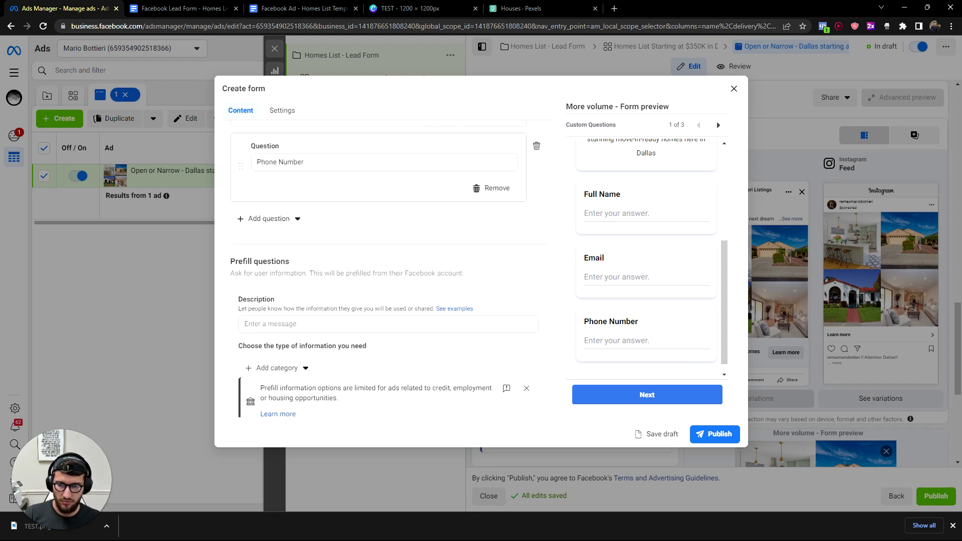
left_click(306, 8)
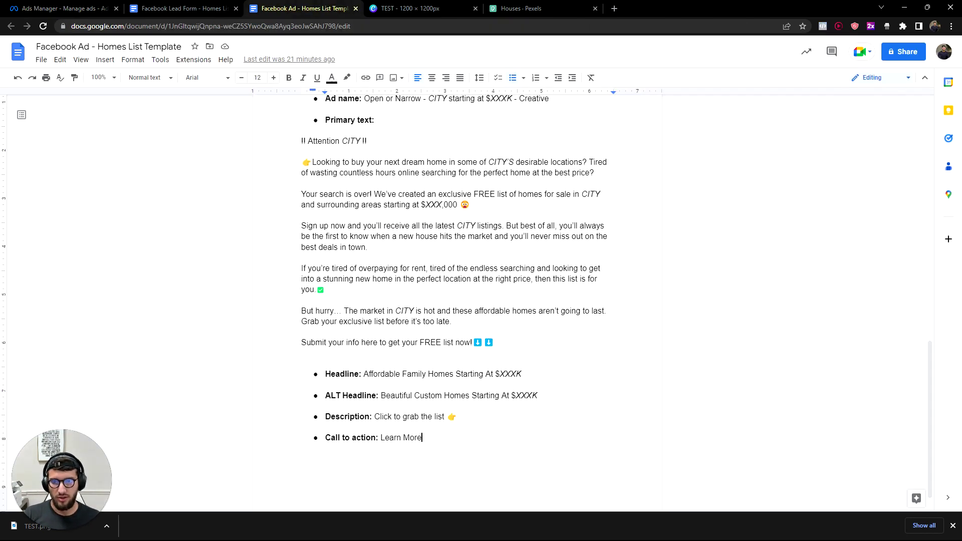
left_click(180, 8)
left_click_drag(503, 272, 374, 271)
left_click(65, 8)
left_click(273, 240)
key("ctrl+v")
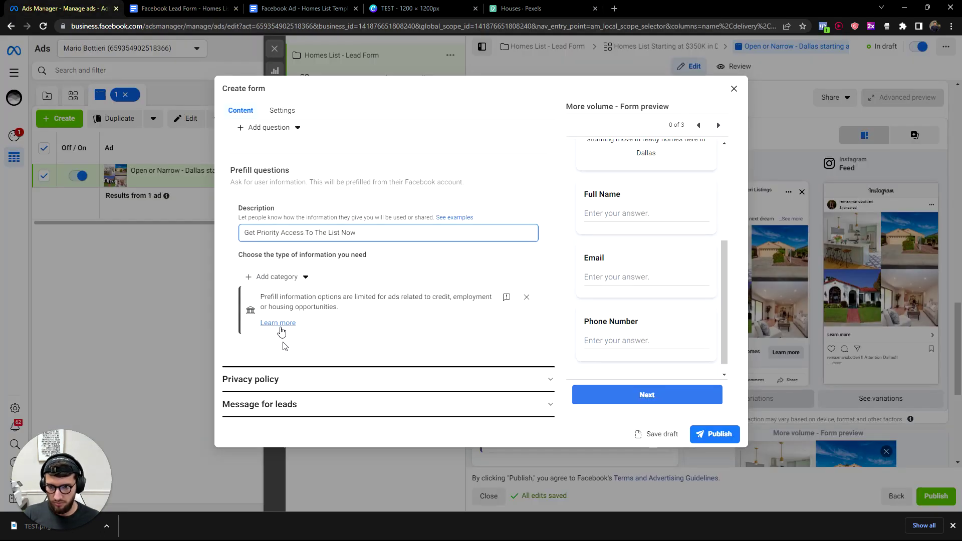
Go back from the privacy policy section to the questions and review the custom questions and prefill description.
left_click(279, 387)
scroll(262, 210, "up", 3)
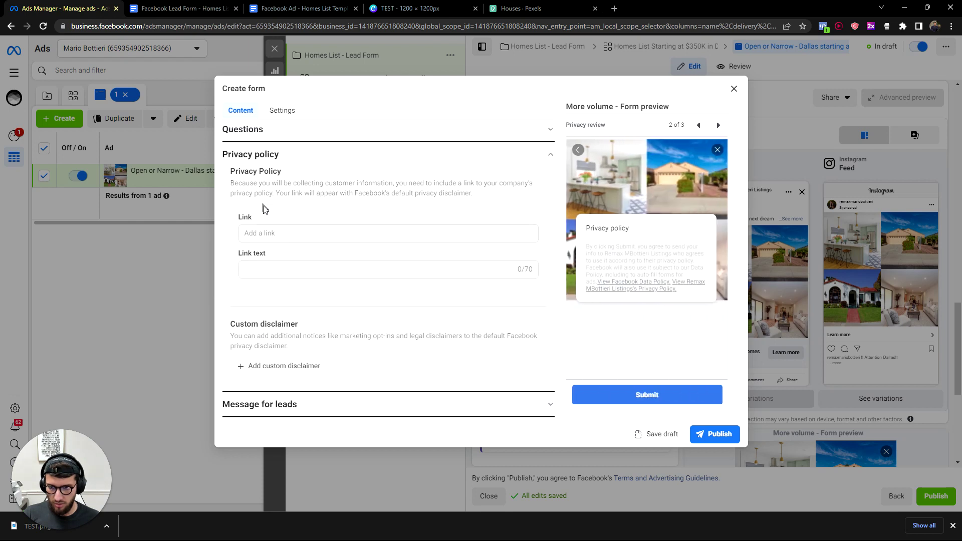
left_click(260, 226)
scroll(285, 316, "down", 5)
left_click(277, 346)
scroll(440, 319, "down", 1)
left_click(440, 319)
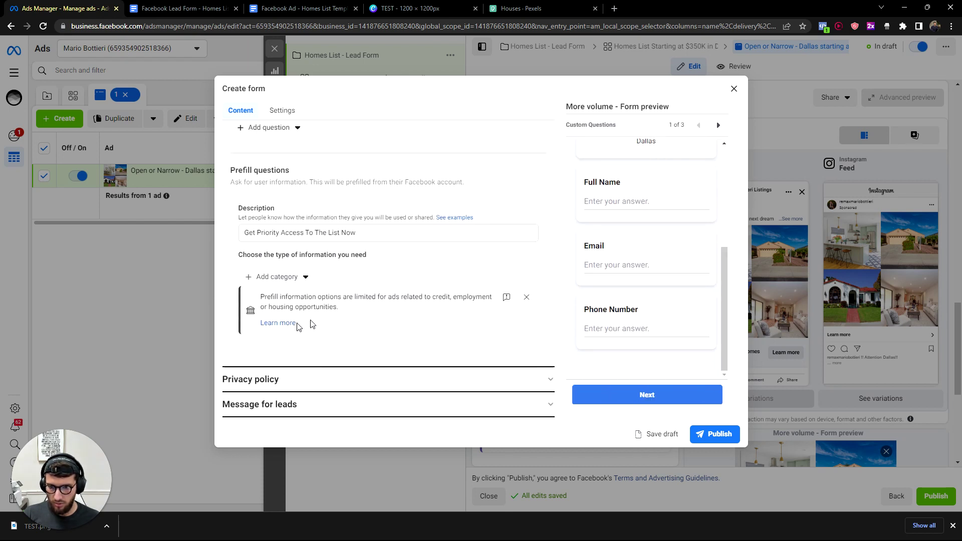
Copy the template's privacy link text into the privacy policy section and replace YOUR NAME so it reads "John Cena Privacy Policy".
left_click(275, 379)
key("ctrl+Tab")
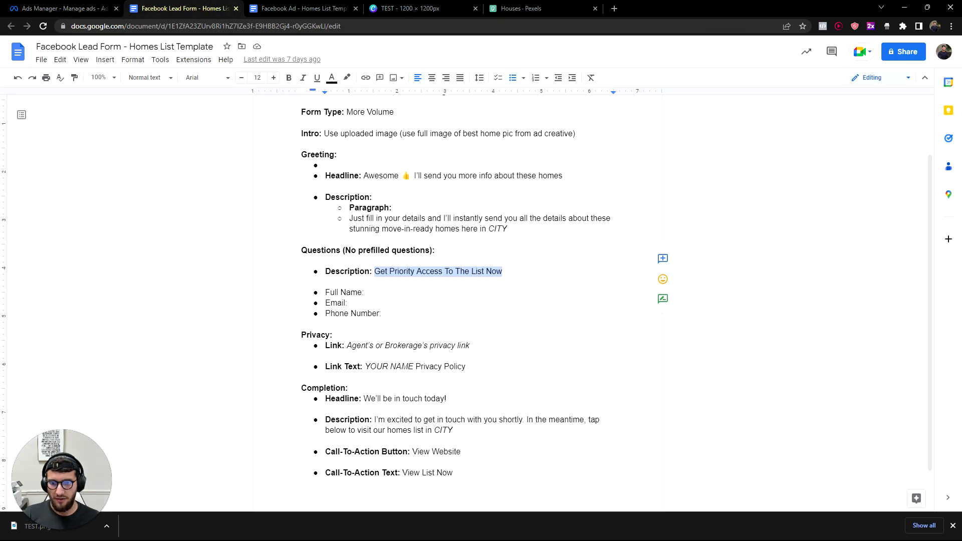
left_click_drag(466, 366, 365, 367)
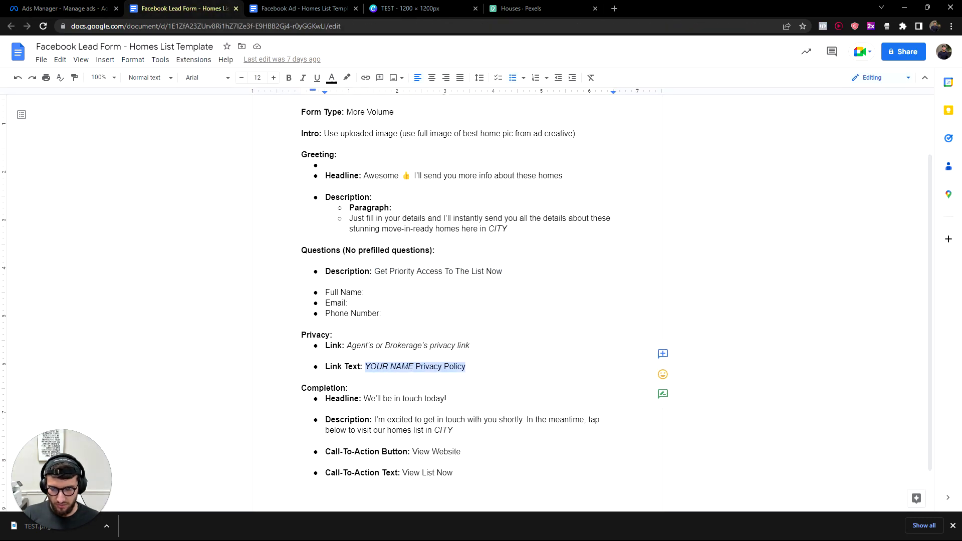
key("ctrl+c")
key("ctrl+shift+Tab")
left_click(262, 267)
key("ctrl+v")
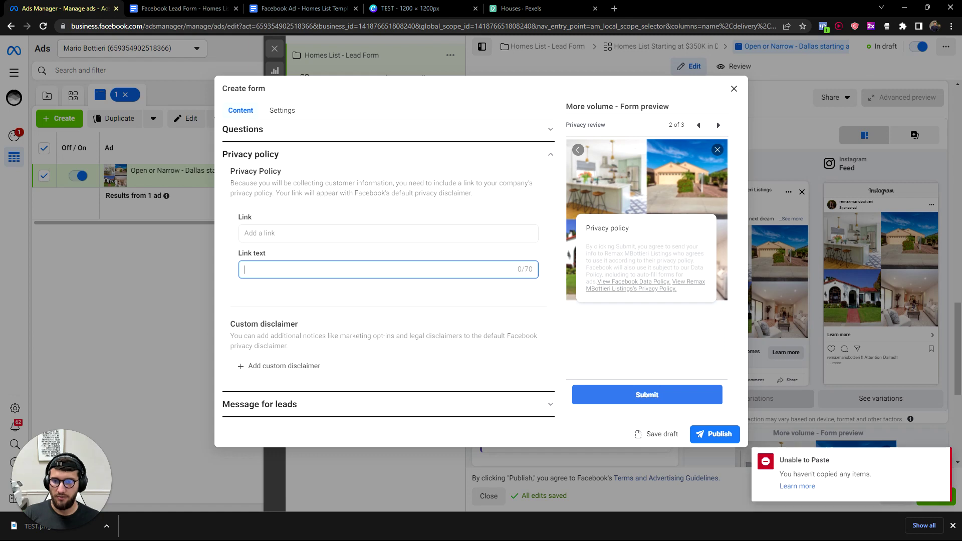
left_click_drag(284, 269, 172, 269)
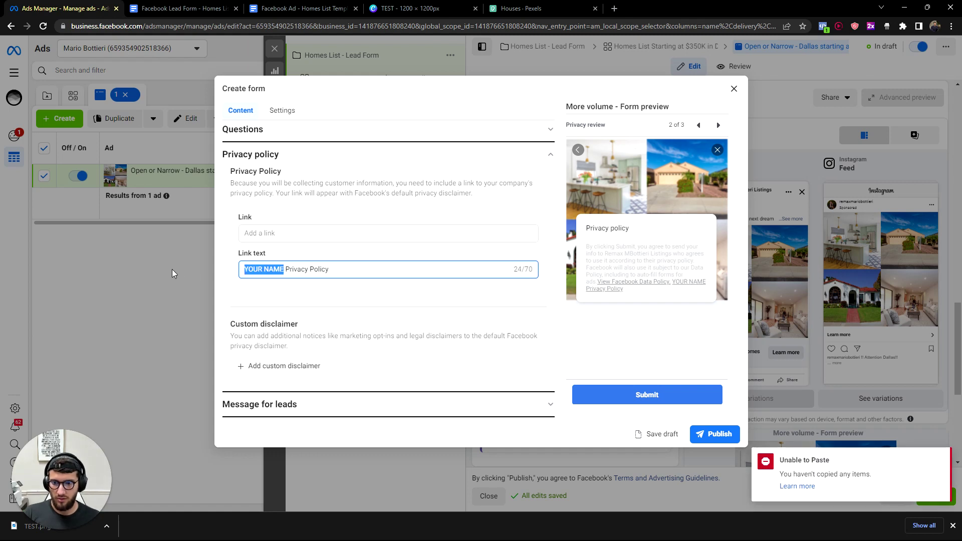
type("John Cena")
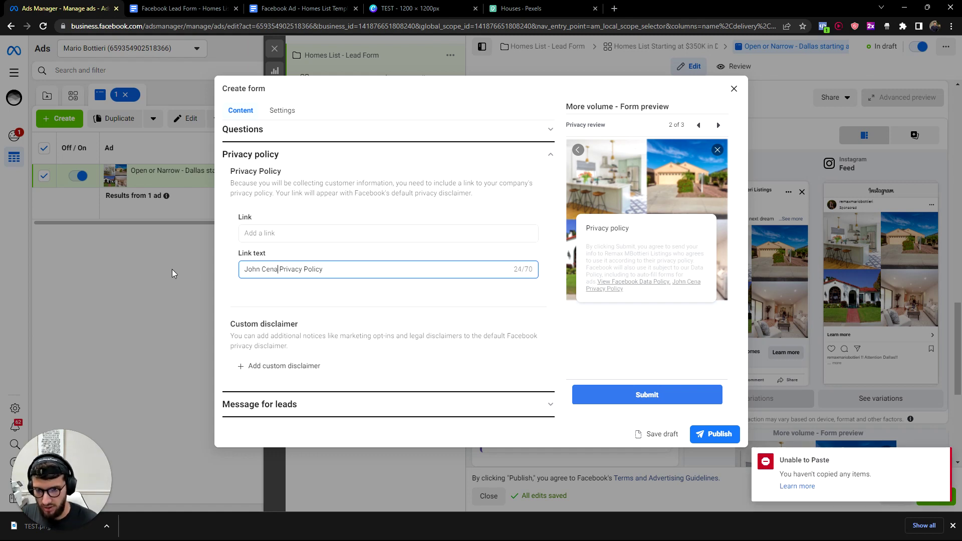
Check the privacy link entry in the lead form template and return to the form's privacy policy section.
left_click(145, 6)
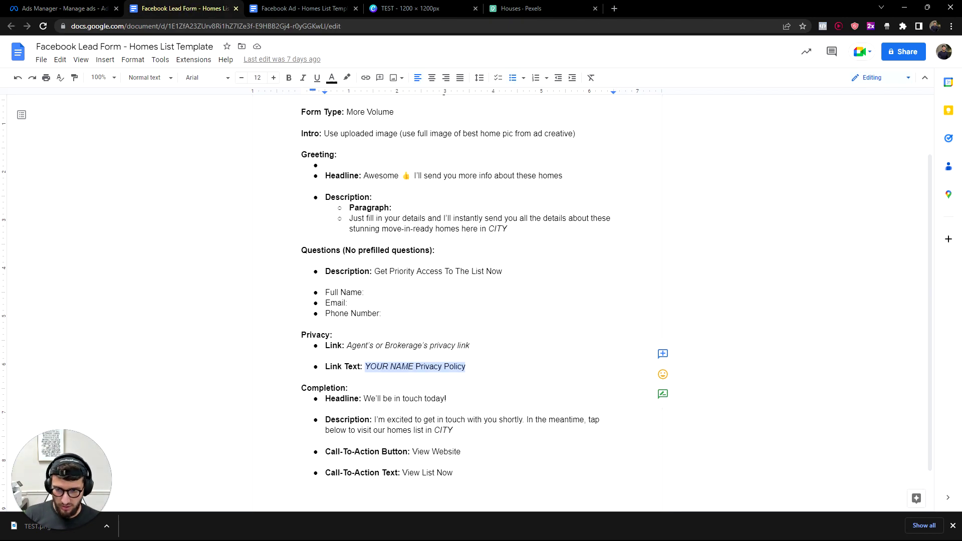
left_click_drag(469, 345, 347, 345)
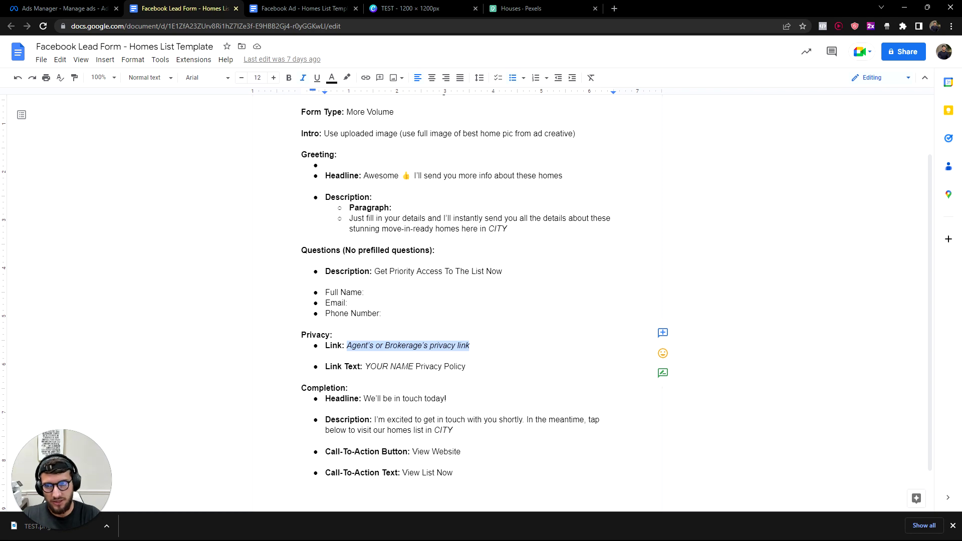
left_click(88, 8)
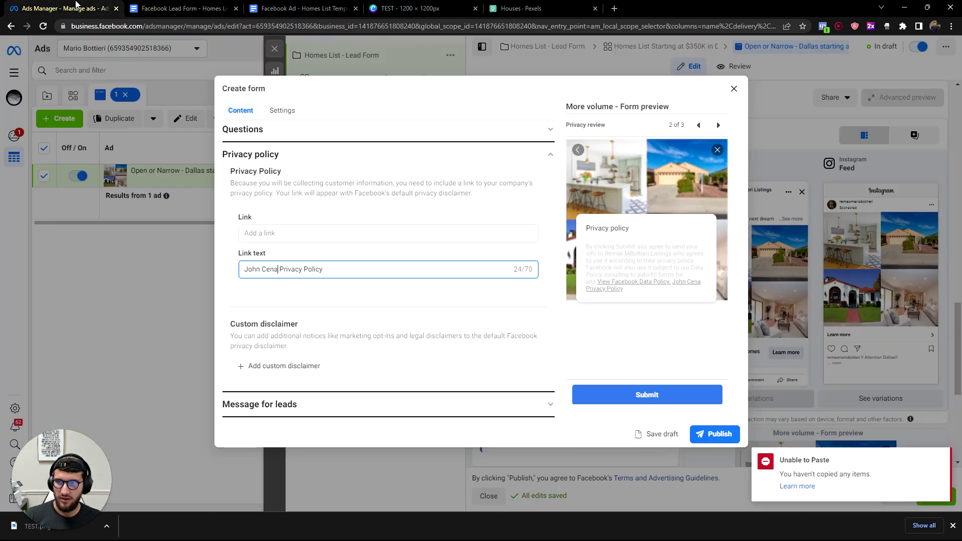
left_click(283, 234)
type("prbiva")
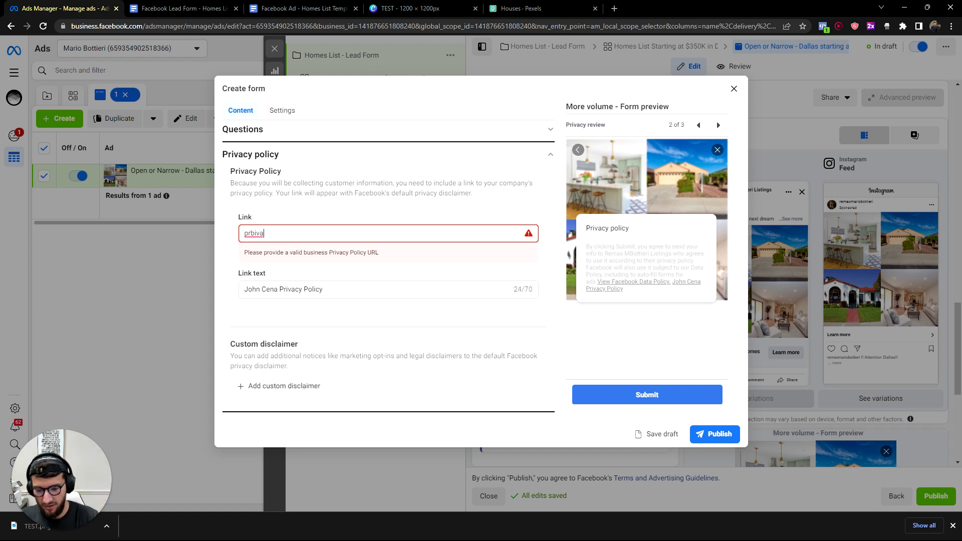
key("ctrl+a")
type("privacy")
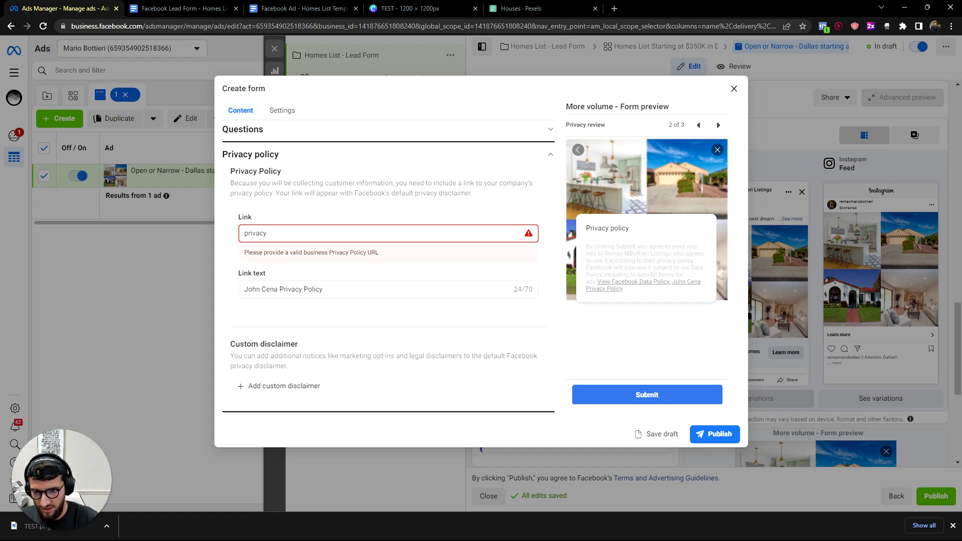
type("po")
key("ctrl+a")
type("privac")
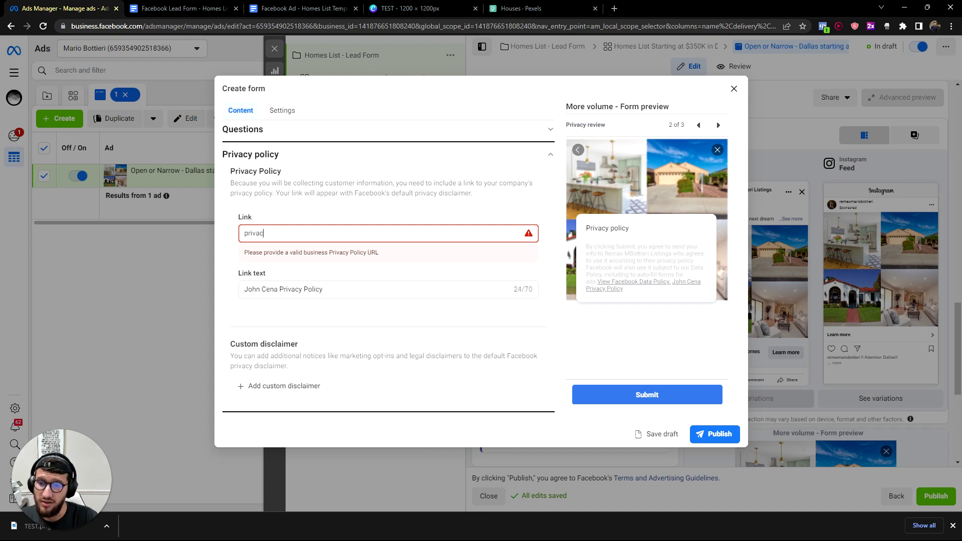
type("ypolc")
key("ctrl+a")
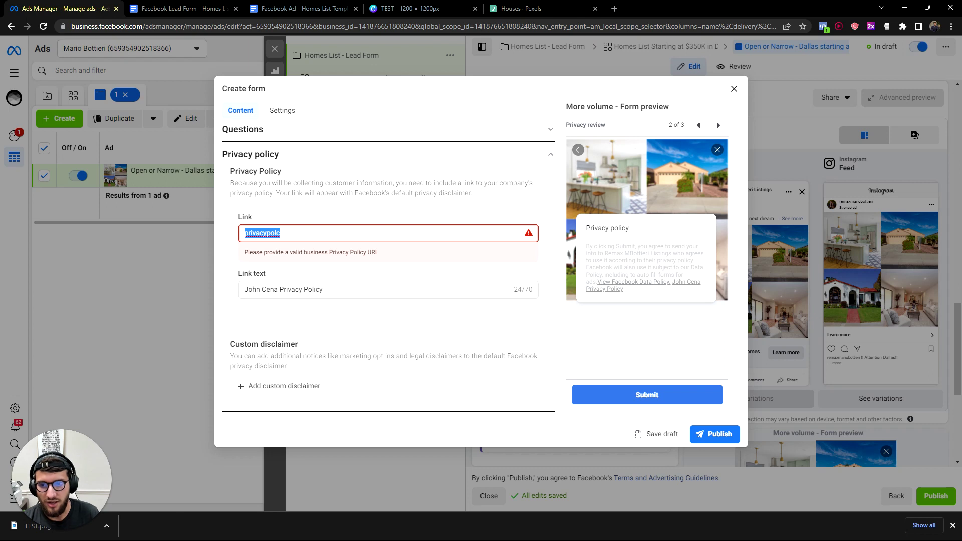
type("http")
key("ctrl+a")
key("BackSpace")
Expand the message for leads section and replace its headline with the template's "We'll be in touch today!".
scroll(346, 296, "down", 1)
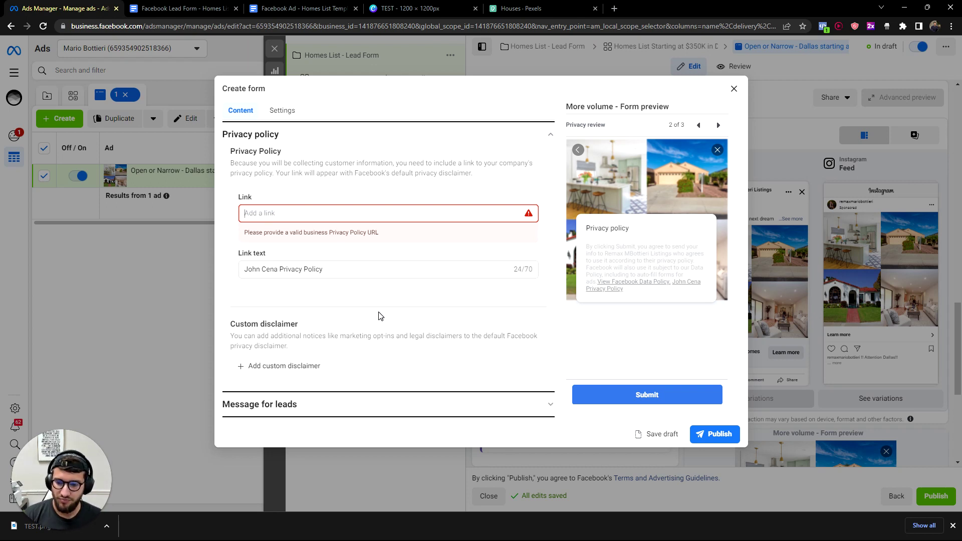
left_click(321, 410)
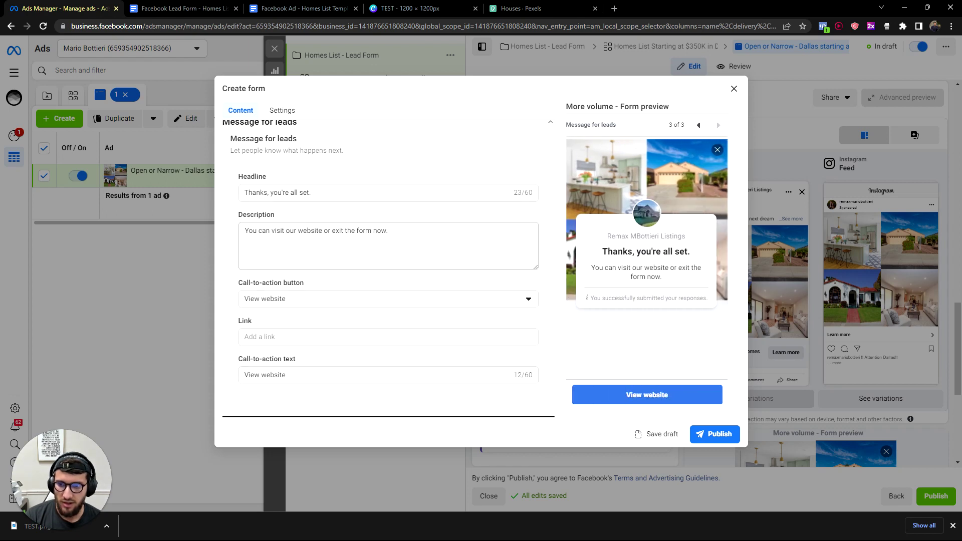
key("ctrl+Tab")
scroll(466, 300, "down", 1)
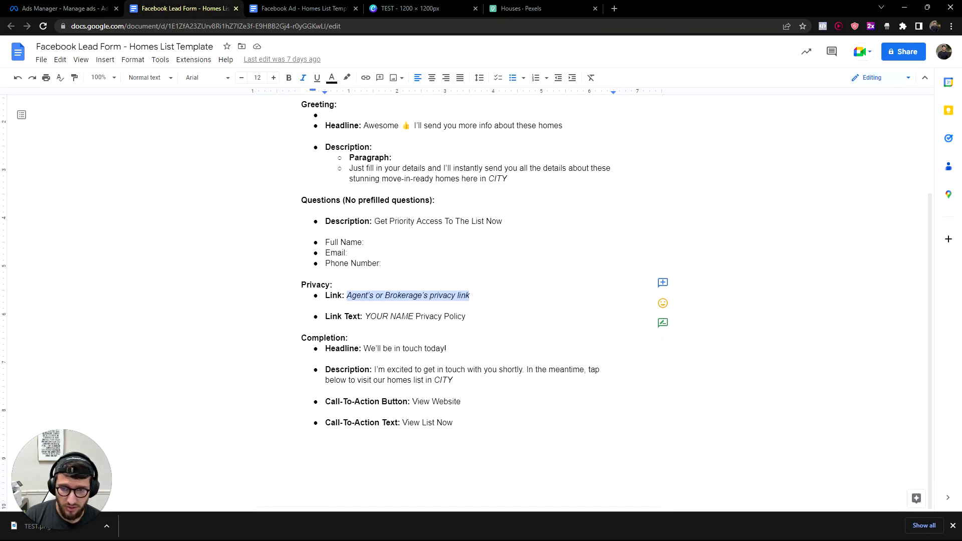
key("ctrl+shift+Tab")
key("ctrl+Tab")
left_click_drag(446, 348, 363, 348)
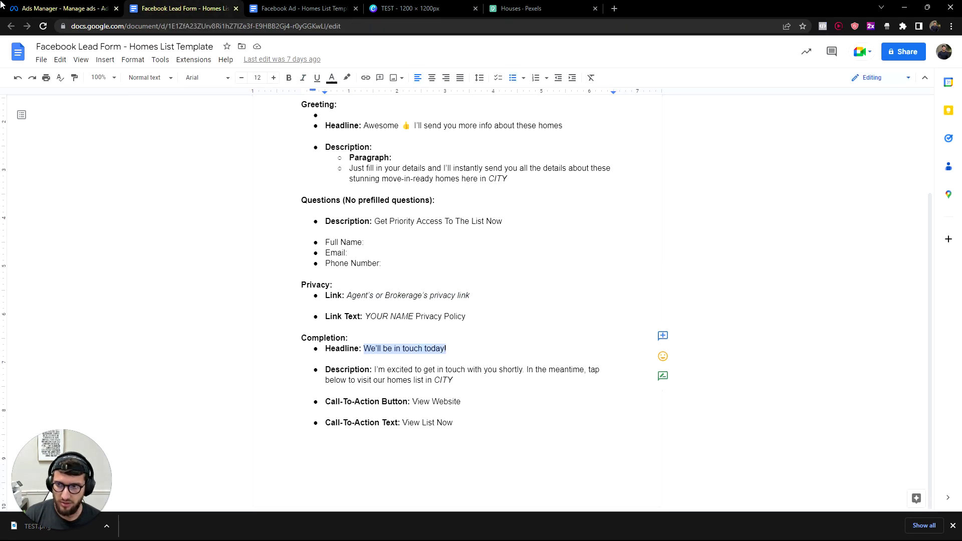
left_click(65, 8)
left_click(310, 193)
key("ctrl+v")
key("ctrl+a")
Copy the template's completion description into the message for leads and replace CITY with "Dallas".
left_click(175, 9)
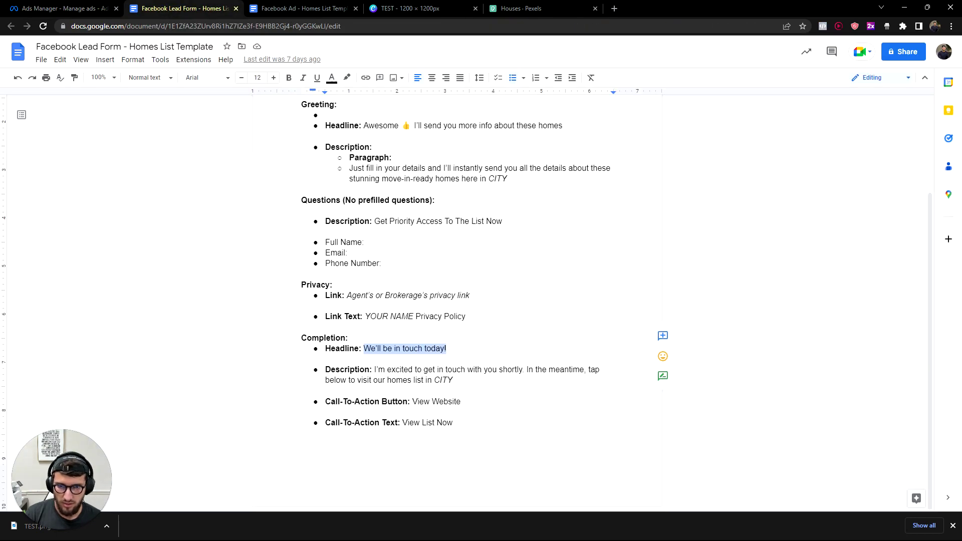
left_click_drag(453, 380, 375, 370)
key("ctrl+c")
left_click(65, 8)
left_click(371, 250)
key("ctrl+v")
key("ctrl+shift+Left")
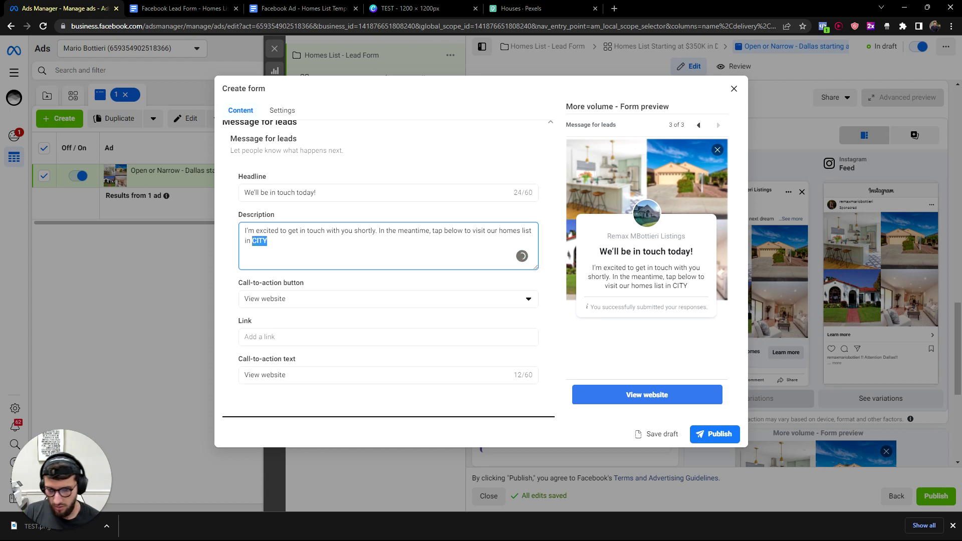
type("Dallas")
Copy the template's "View Website" call-to-action button text and compare the template's completion entries with the form's settings.
left_click(211, 8)
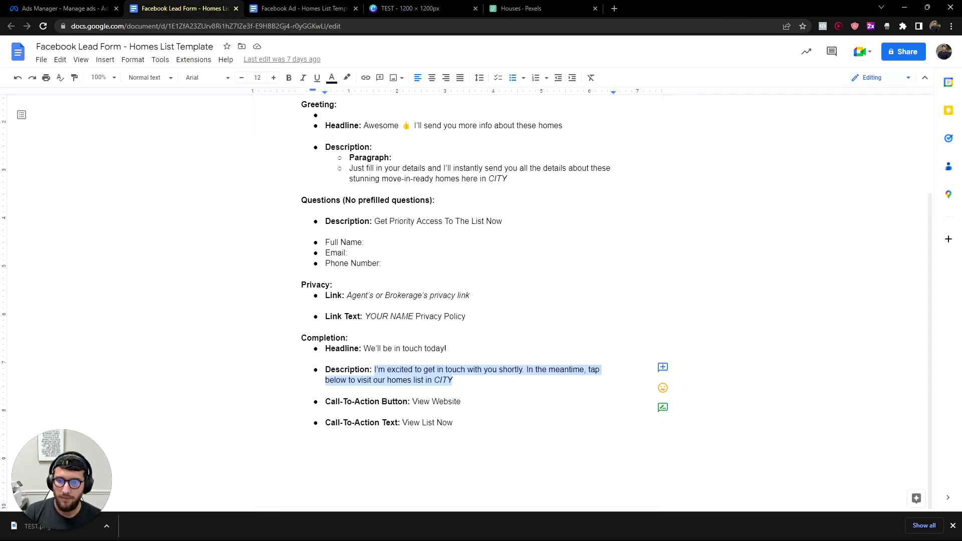
left_click_drag(460, 402, 412, 401)
left_click(65, 9)
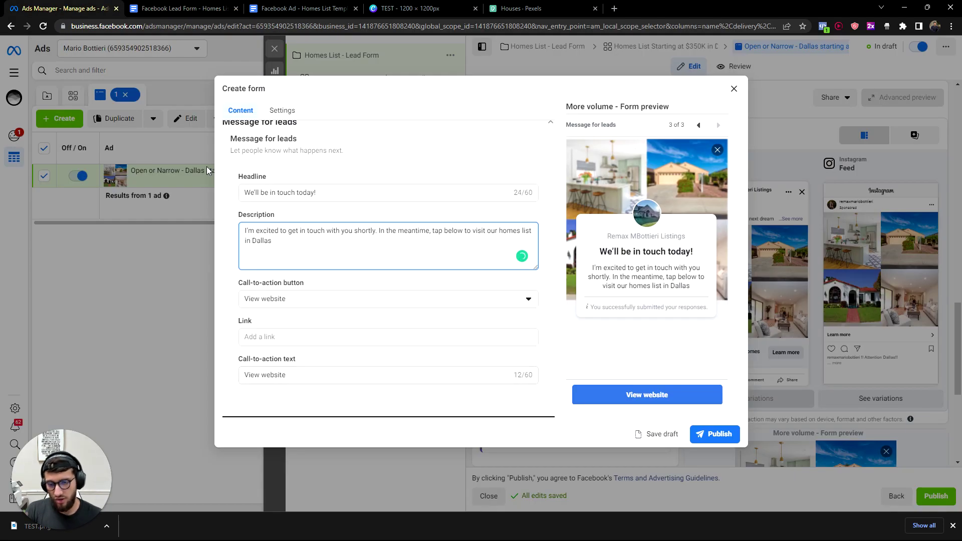
left_click(165, 9)
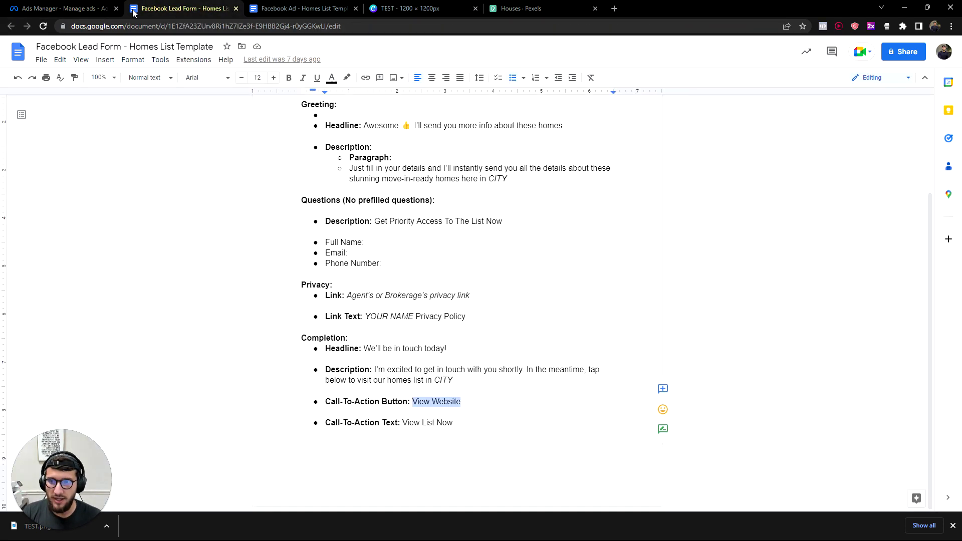
left_click(57, 6)
left_click(163, 9)
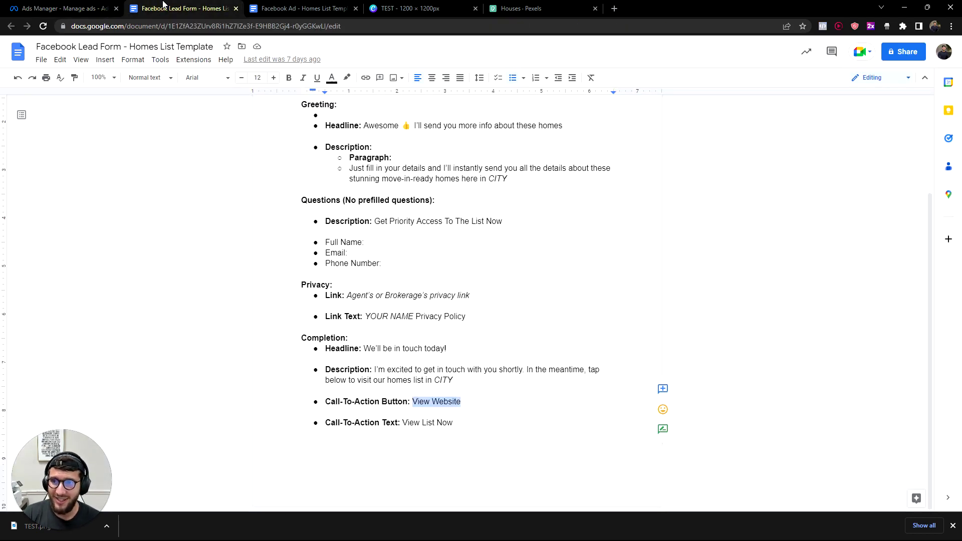
left_click(65, 8)
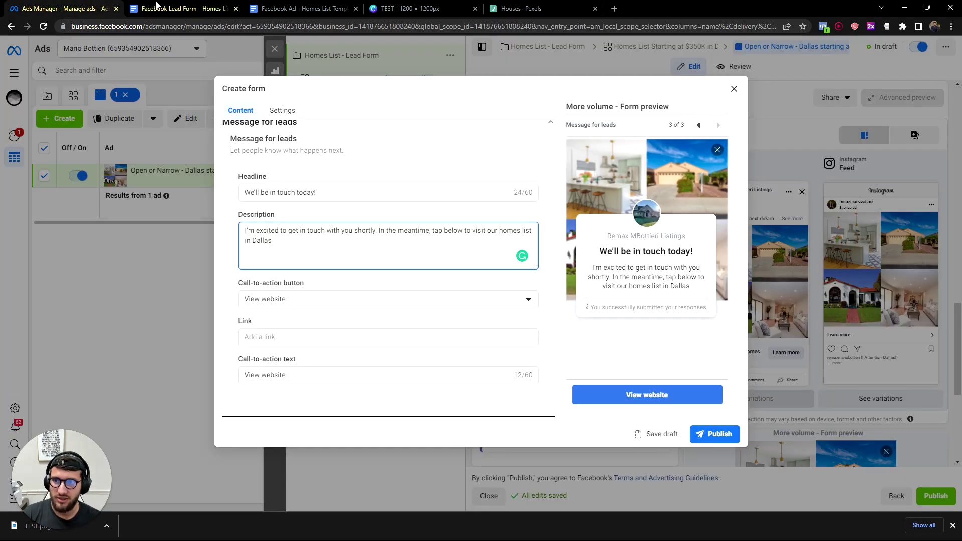
left_click(158, 8)
left_click(303, 412)
left_click(65, 7)
left_click(160, 8)
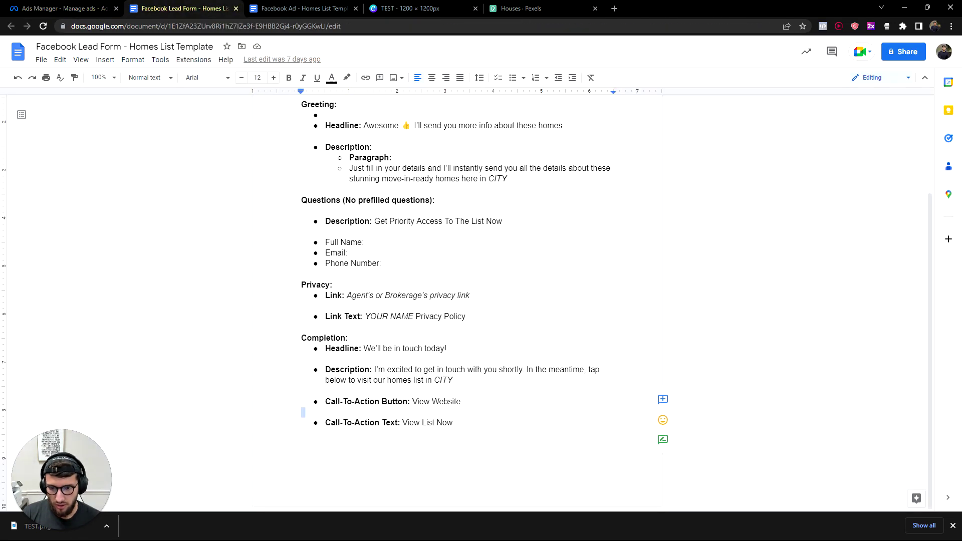
left_click(65, 7)
key("ctrl+Tab")
key("ctrl+shift+Tab")
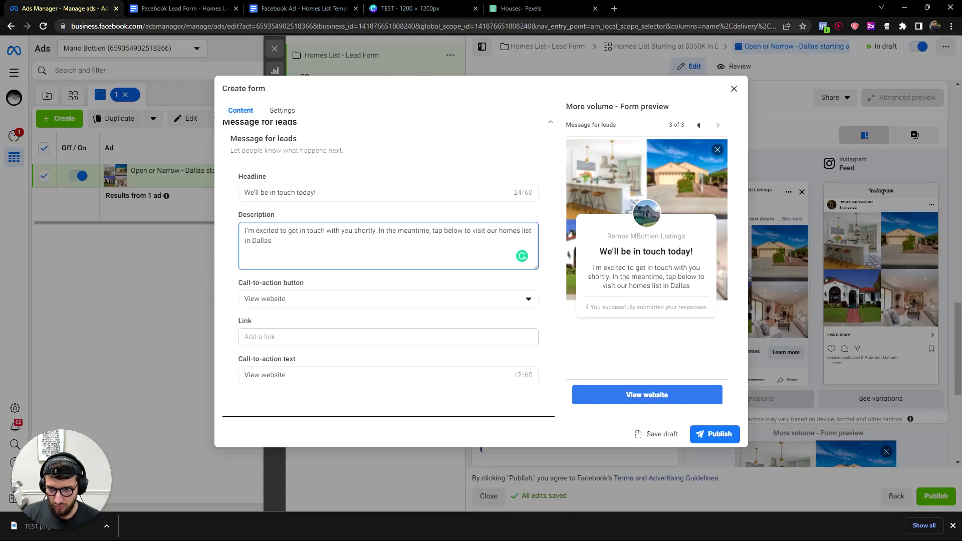
Paste "View Website" into the link field of the message for leads.
left_click(281, 334)
scroll(281, 326, "down", 1)
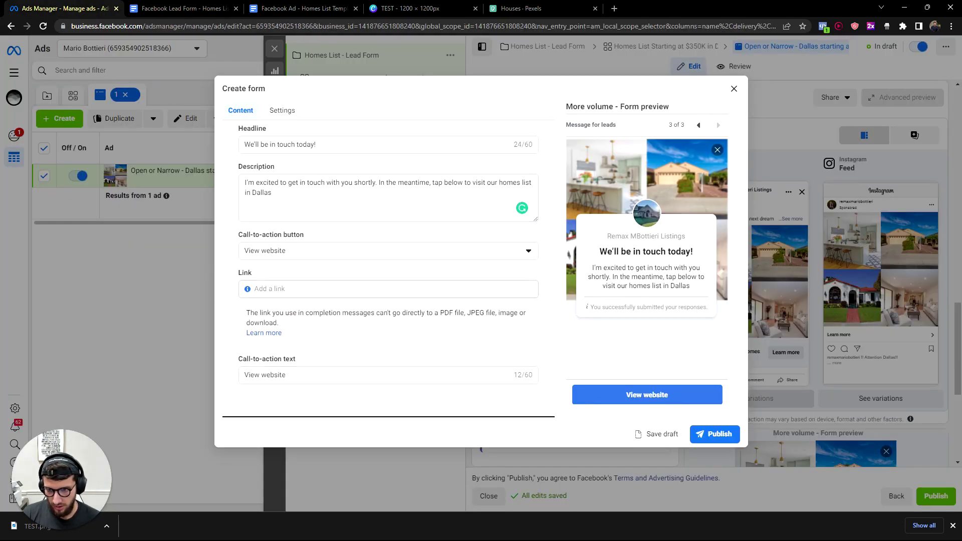
key("ctrl+Tab")
key("ctrl+shift+Tab")
key("ctrl+Tab")
key("ctrl+shift+Tab")
key("ctrl+v")
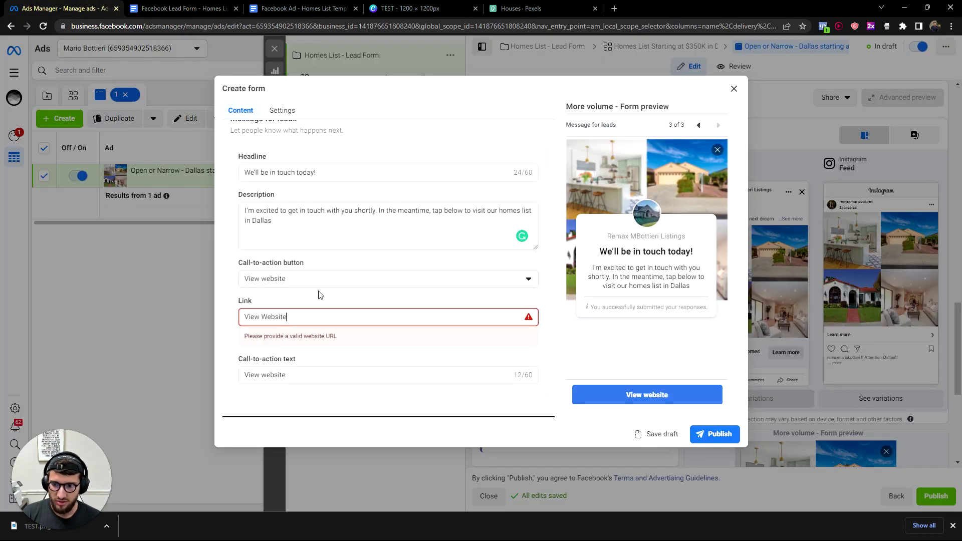
left_click_drag(303, 324, 227, 308)
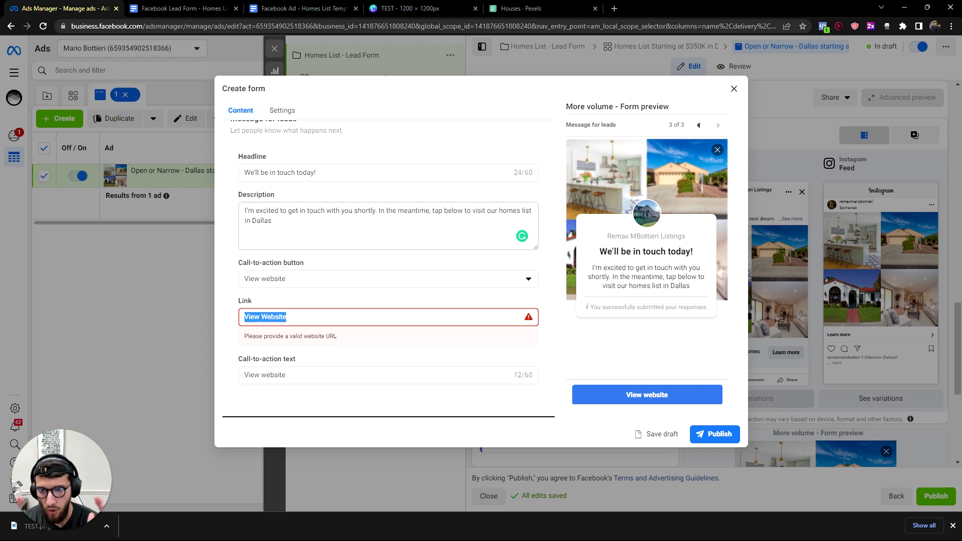
left_click_drag(329, 172, 217, 171)
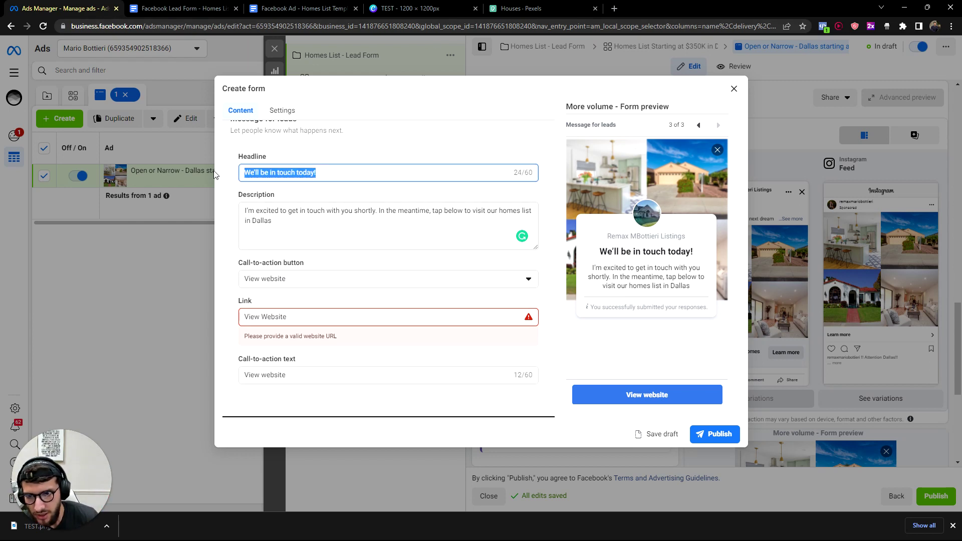
triple_click(282, 207)
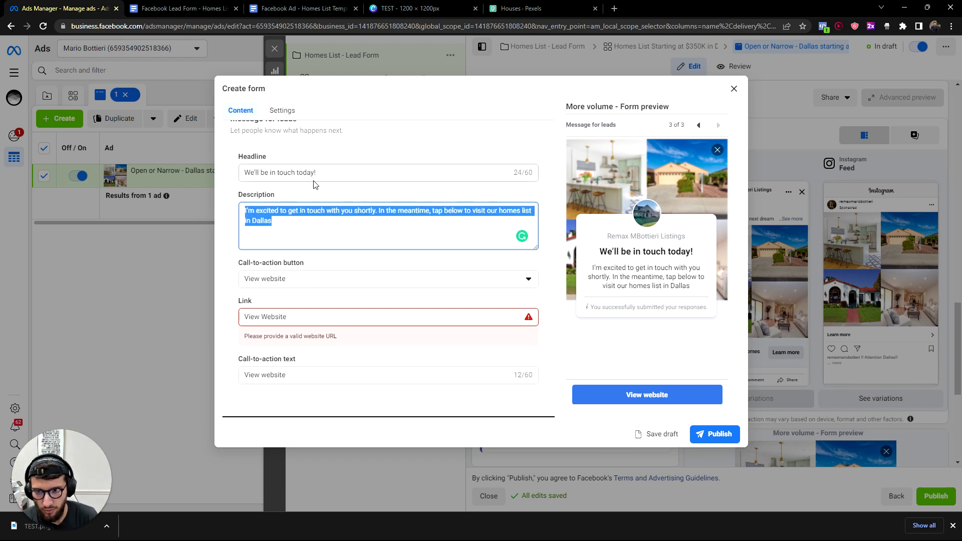
key("Right")
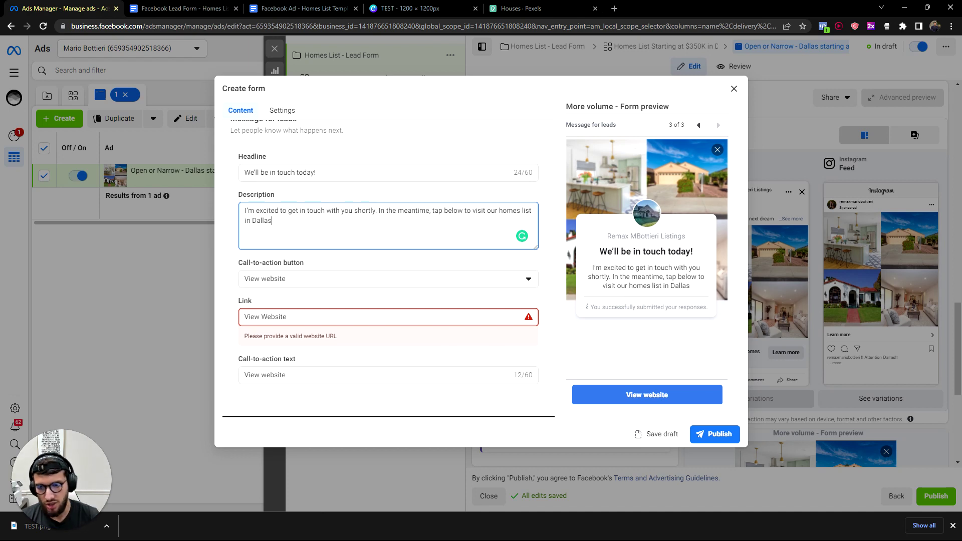
double_click(274, 317)
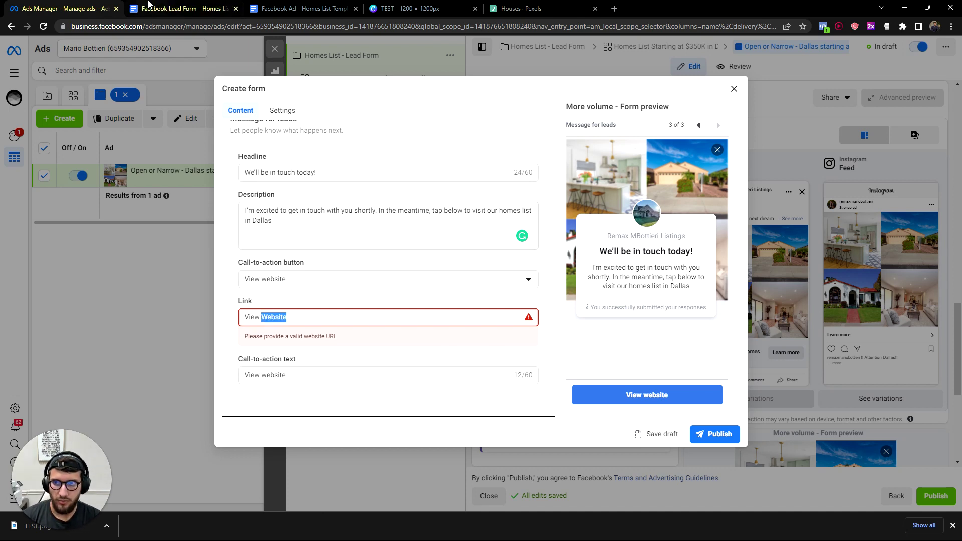
Replace the call-to-action text in the message for leads with the template's "View List Now".
left_click(181, 8)
left_click_drag(454, 422, 401, 423)
key("ctrl+shift+Tab")
triple_click(351, 373)
key("ctrl+v")
Open the realtor.com home page in a new browser tab and place that tab beside the Ads Manager one.
left_click(616, 8)
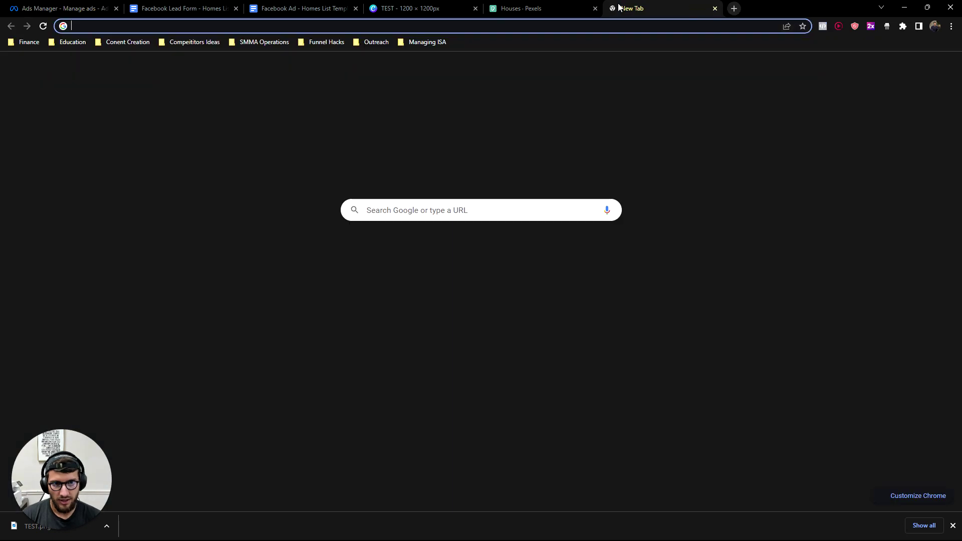
type("realtor.com/realestateagents/56c601e389a68901006e18cb")
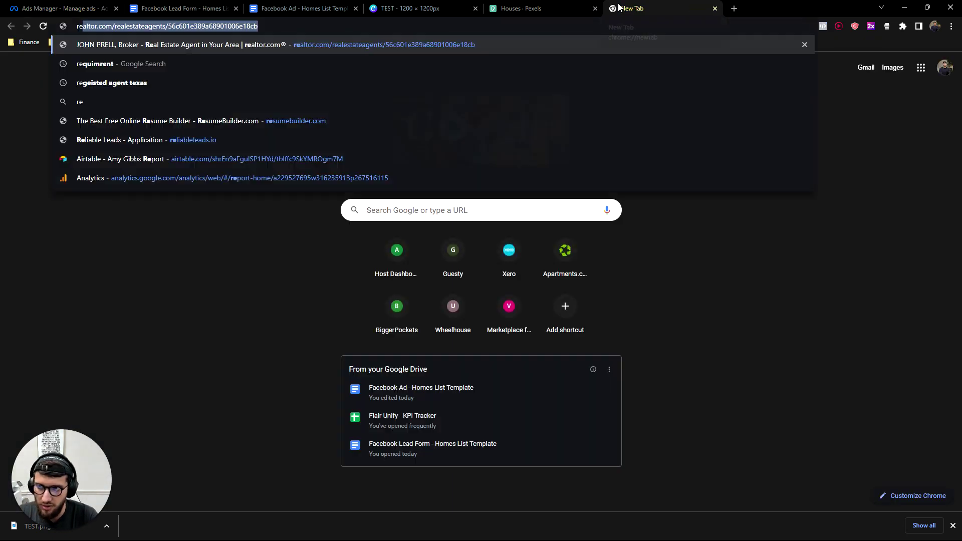
key("Return")
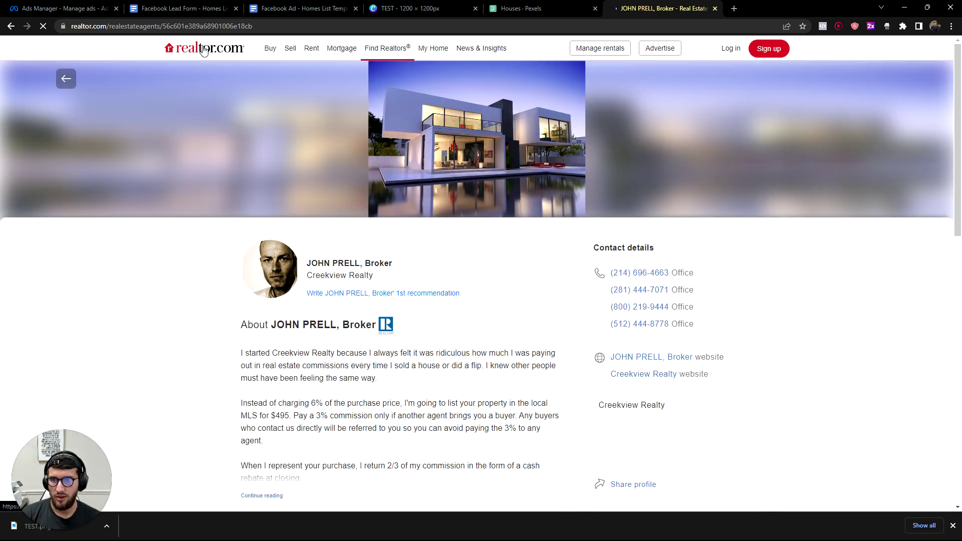
left_click(204, 48)
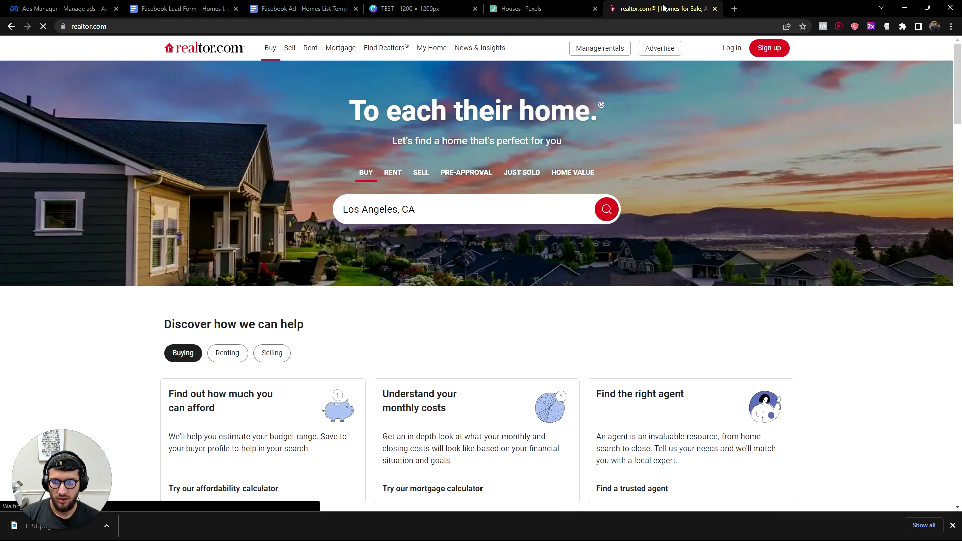
left_click_drag(662, 6, 177, 4)
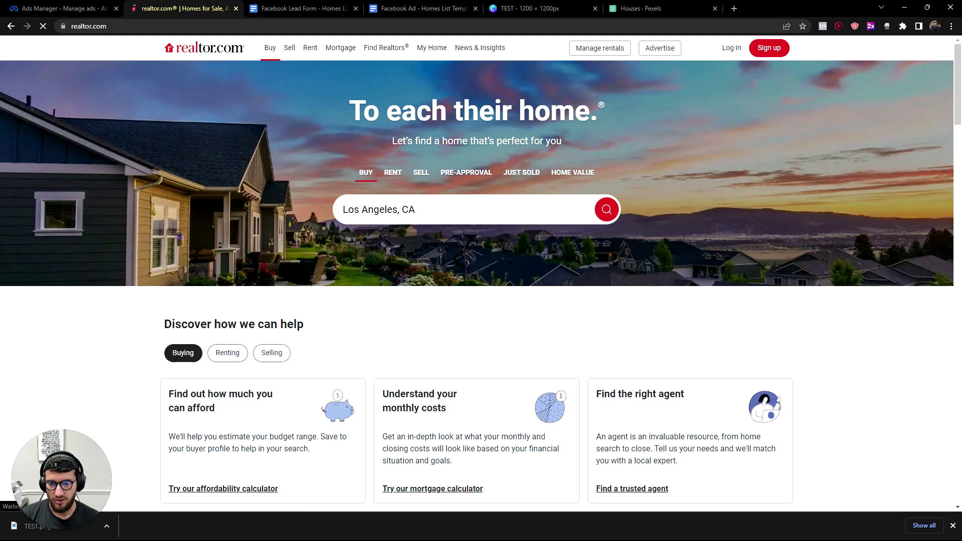
Search realtor.com for homes for sale in Dallas, apply a minimum price filter, and return to the lead form in Ads Manager.
left_click(393, 209)
type("dallas")
key("Return")
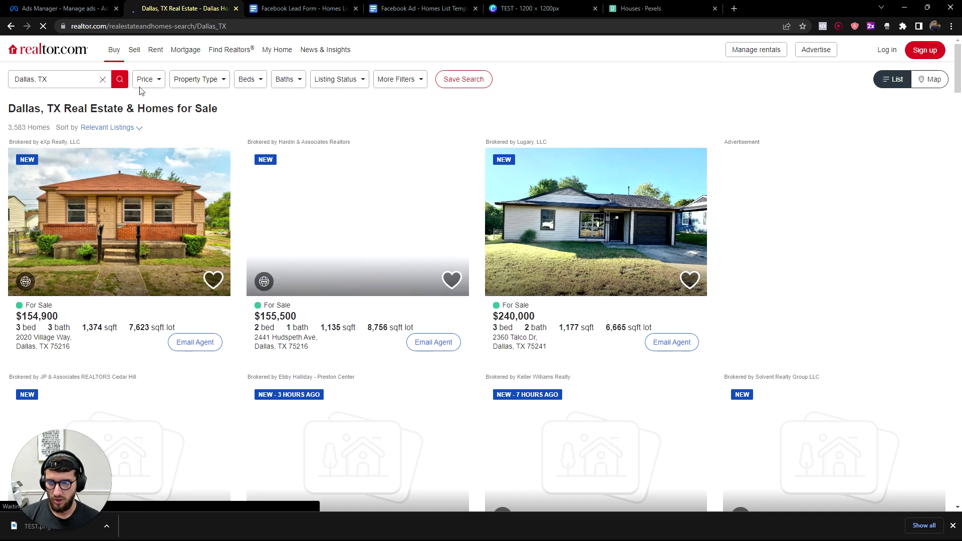
left_click(146, 79)
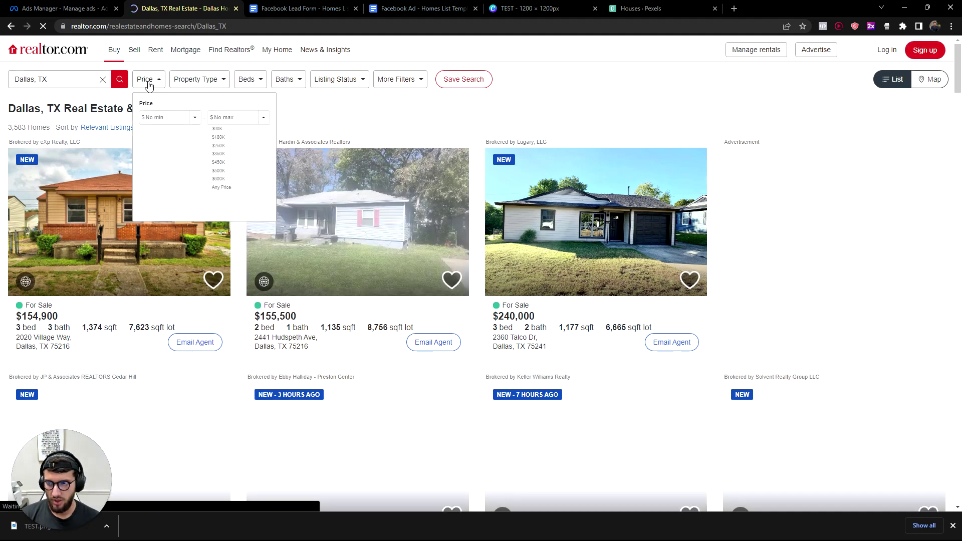
left_click(173, 124)
left_click(157, 178)
left_click(344, 126)
key("ctrl+1")
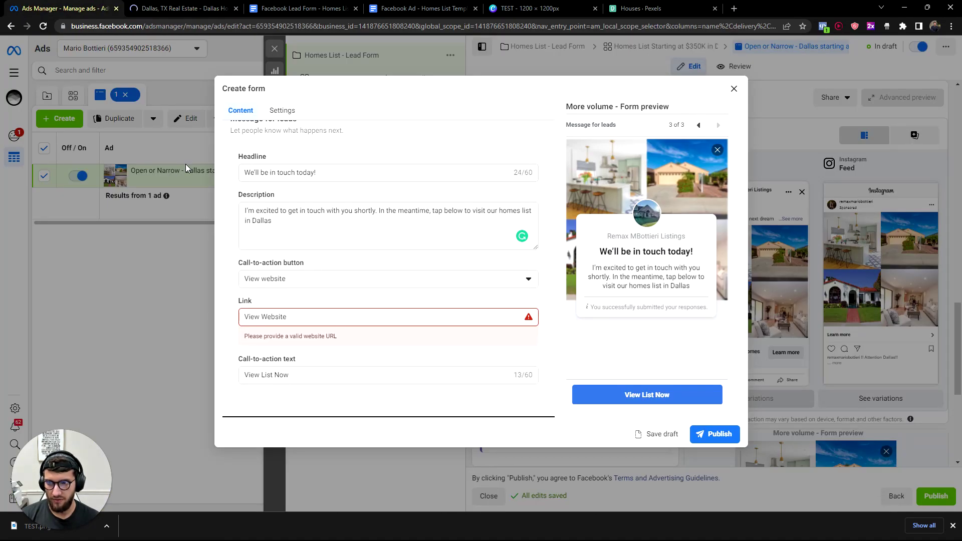
Replace the link in the message for leads with the URL of the realtor.com Dallas search filtered to a $350K minimum.
key("ctrl+2")
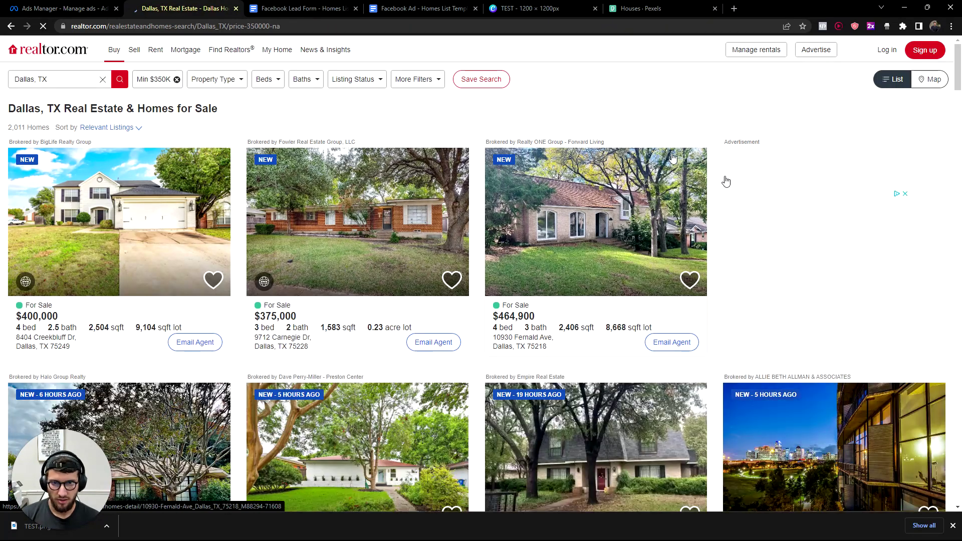
key("ctrl+l")
key("ctrl+c")
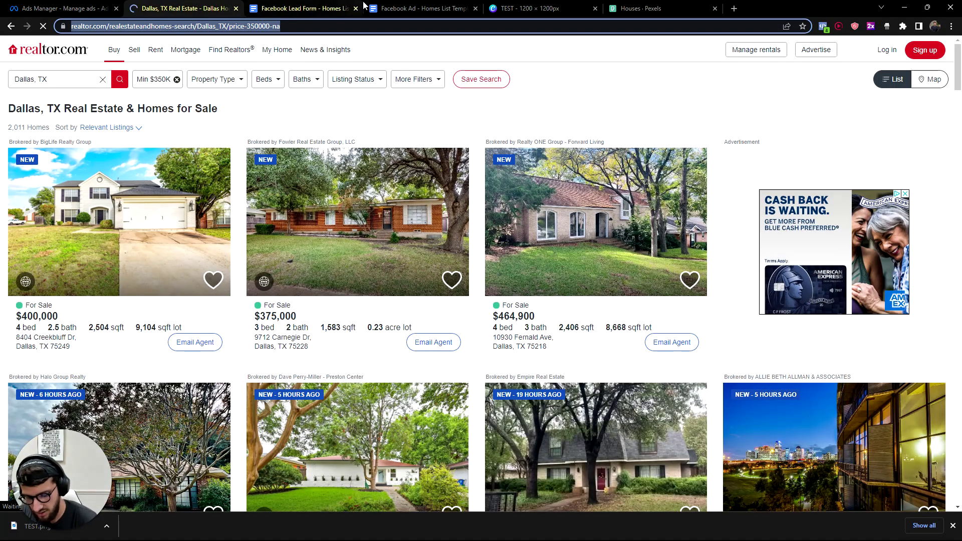
left_click(30, 9)
triple_click(274, 317)
key("ctrl+v")
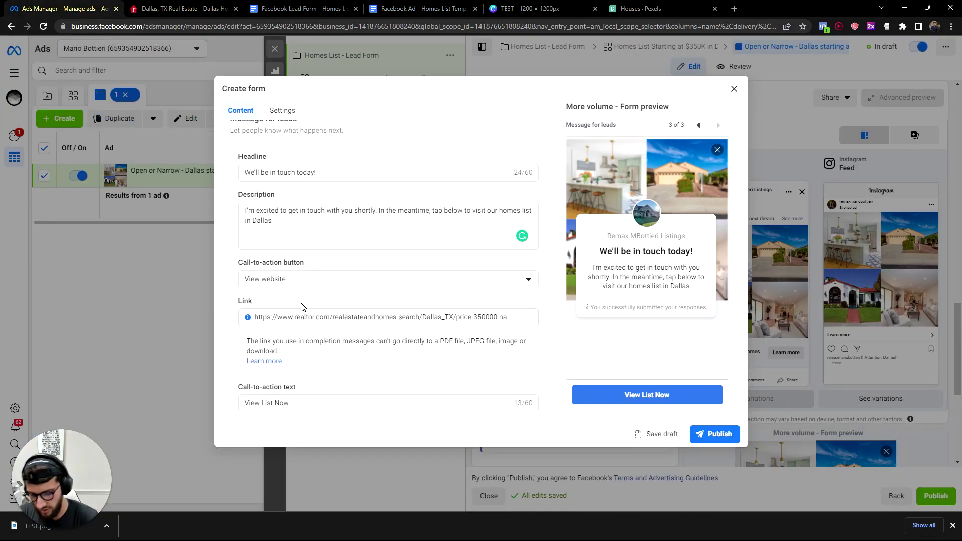
Test the copied listings link in a new incognito window, look through the Dallas homes, and return to the lead form.
key("ctrl+shift+n")
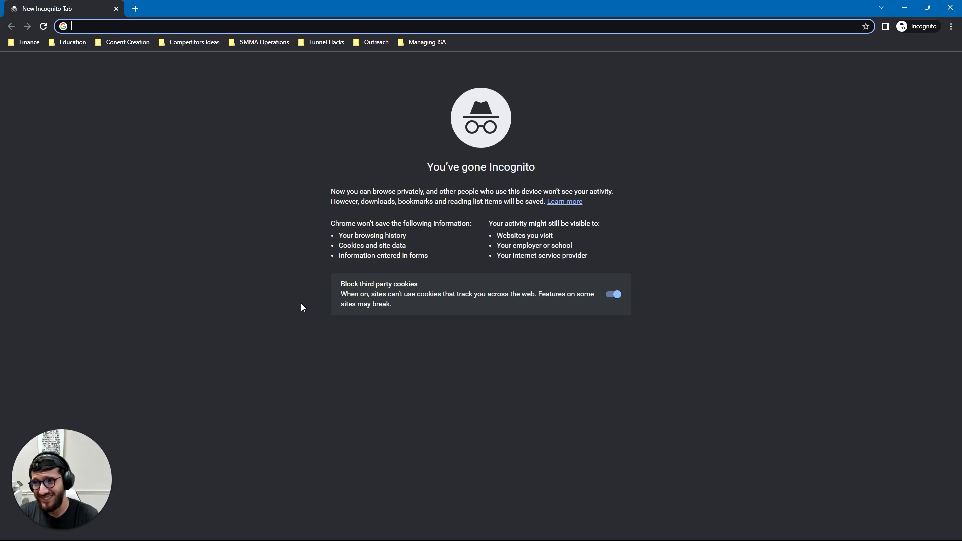
key("ctrl+v")
key("Return")
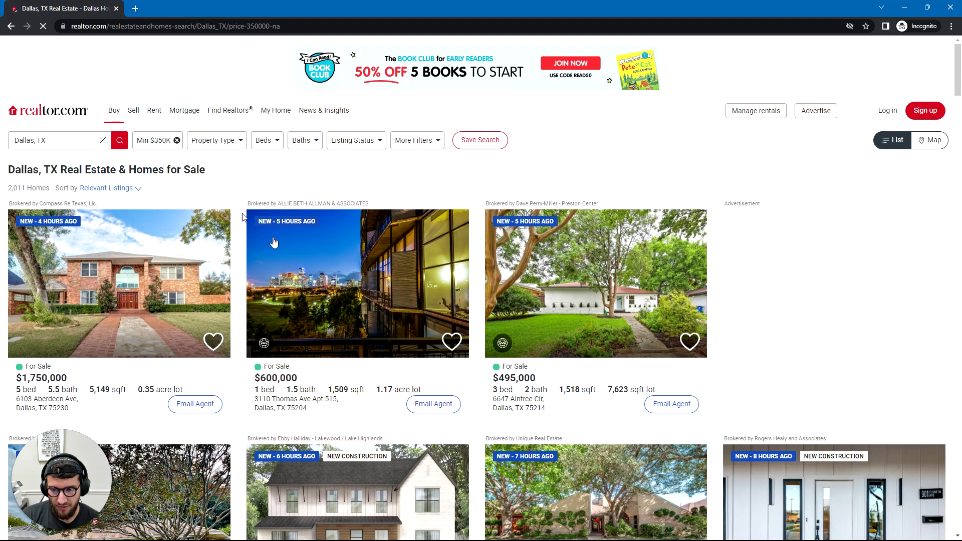
scroll(450, 289, "down", 20)
scroll(450, 289, "up", 15)
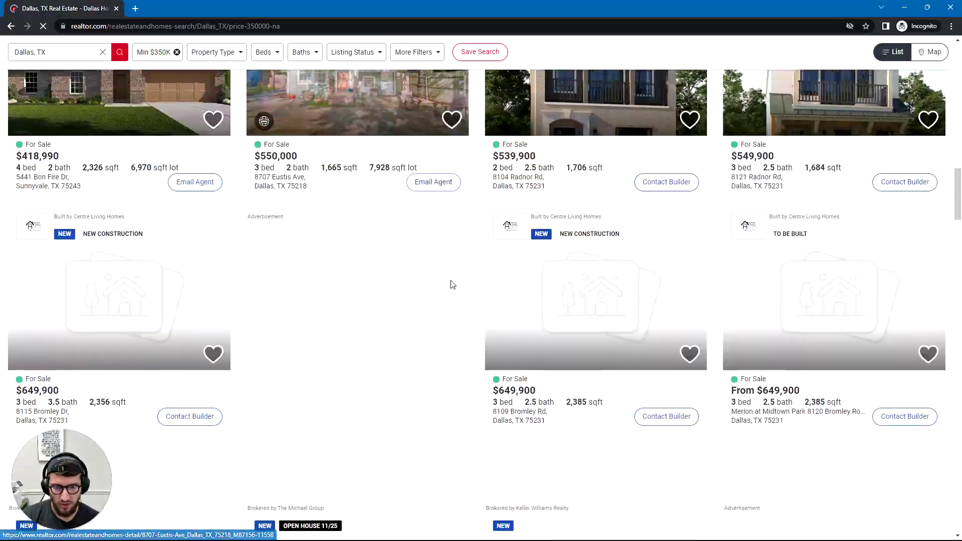
scroll(441, 285, "up", 2)
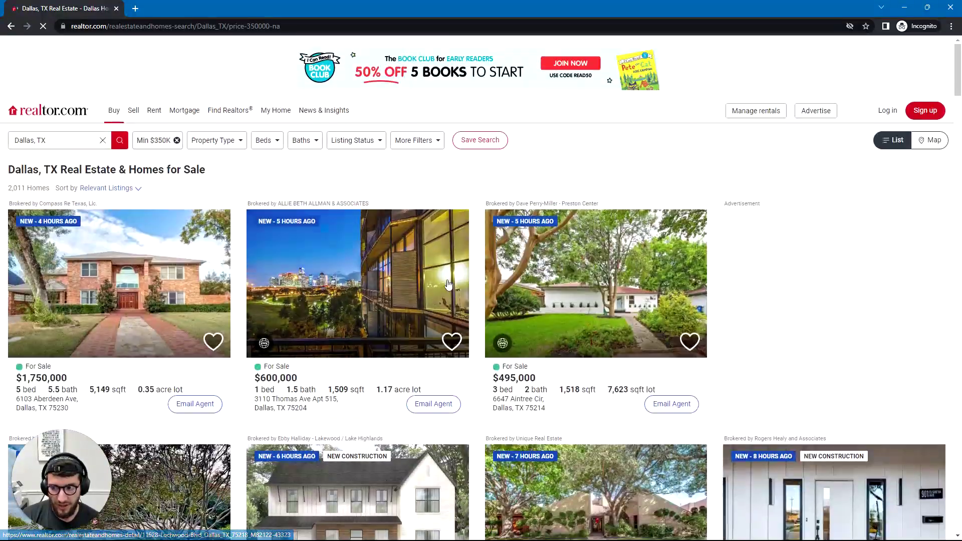
left_click(903, 7)
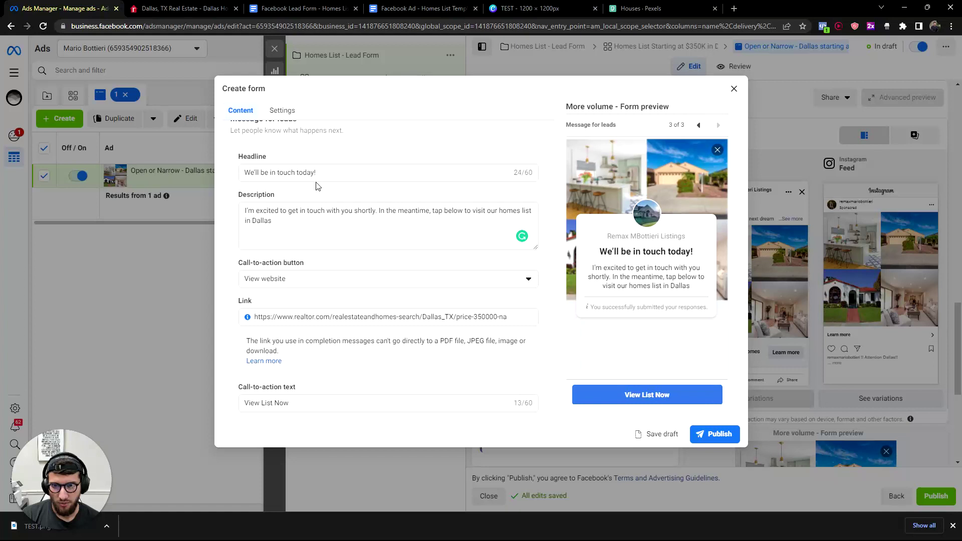
Go back to the start of the lead form, dismiss the browser's downloads bar, and activate the form name field.
scroll(507, 285, "down", 1)
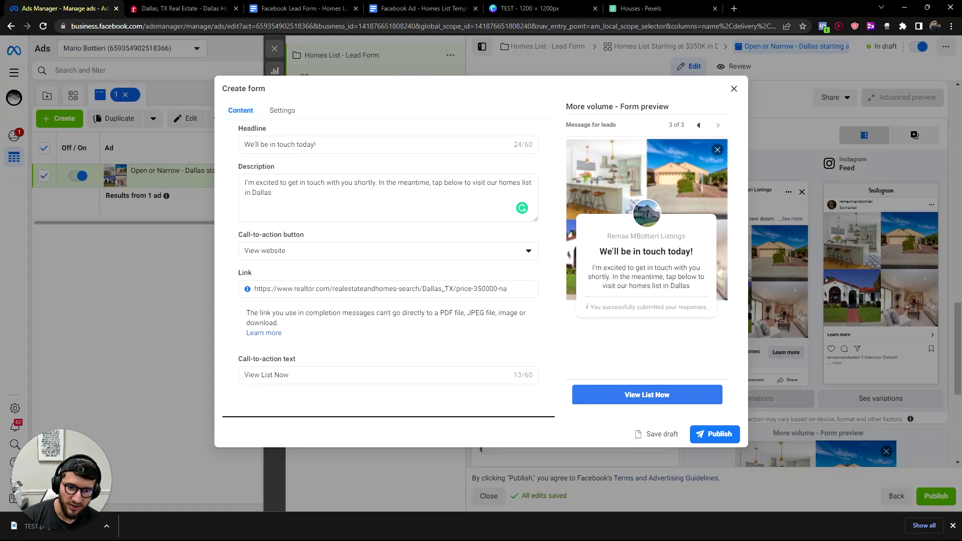
scroll(481, 335, "up", 5)
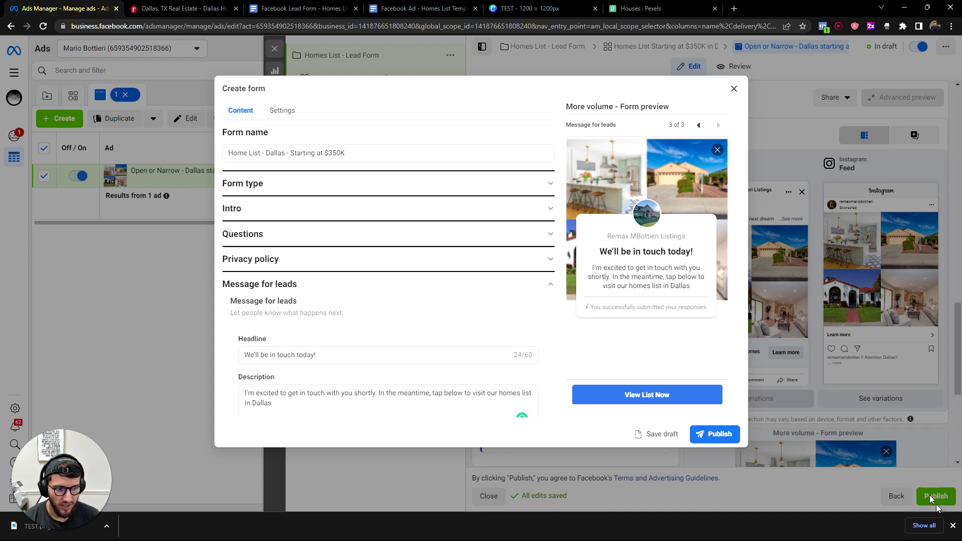
left_click(953, 526)
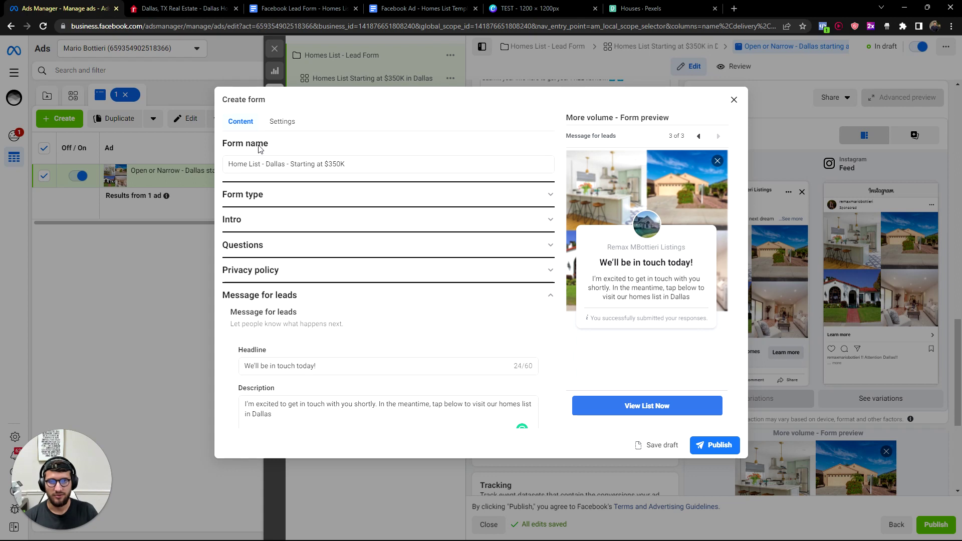
left_click(334, 164)
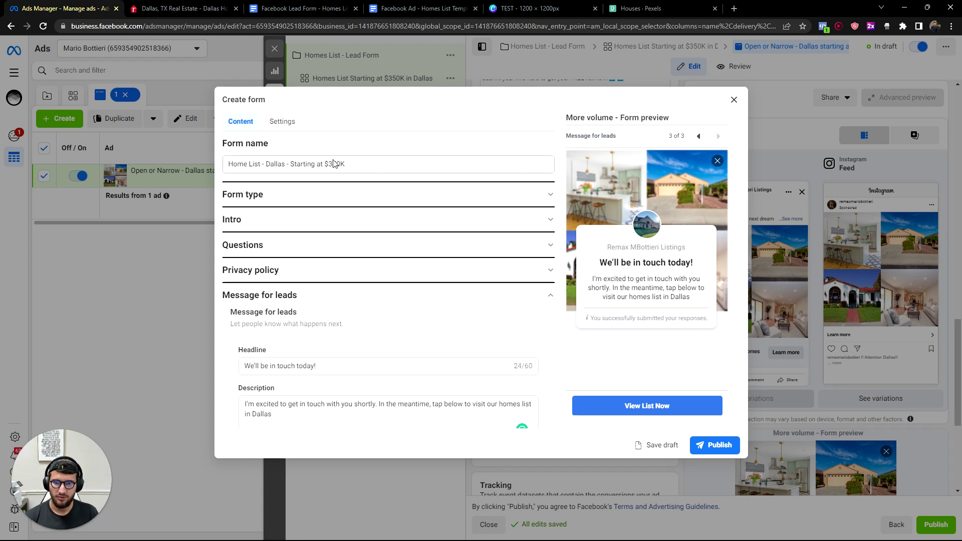